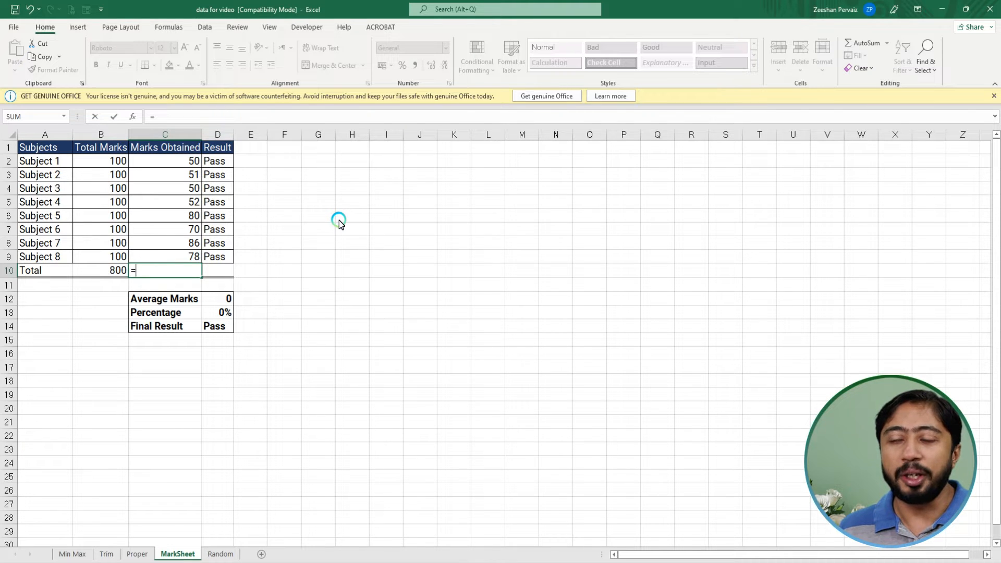
Complete the Marks Obtained total in C10 with a SUM formula over C2:C9
{"action": "type", "text": "sum"}
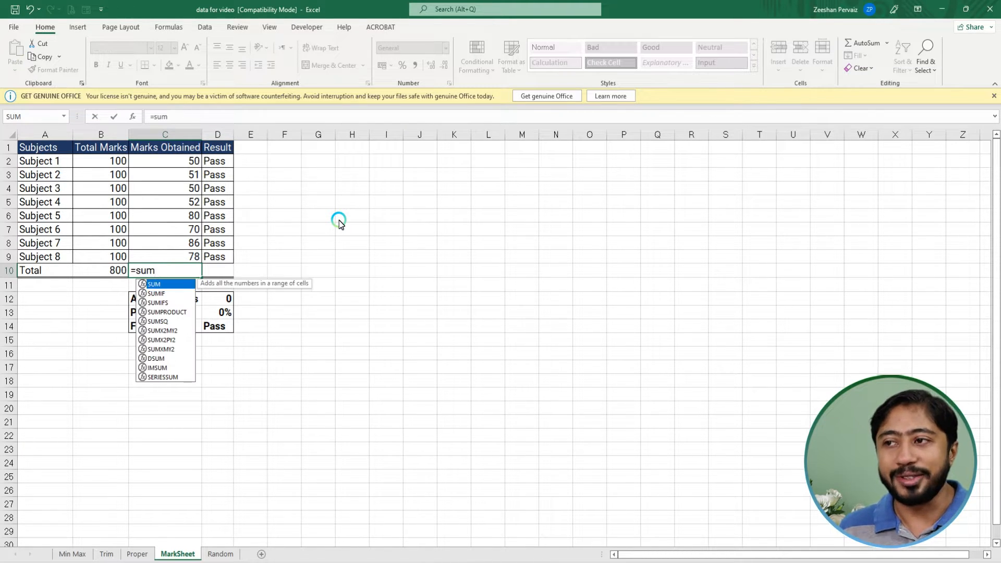
{"action": "type", "text": "("}
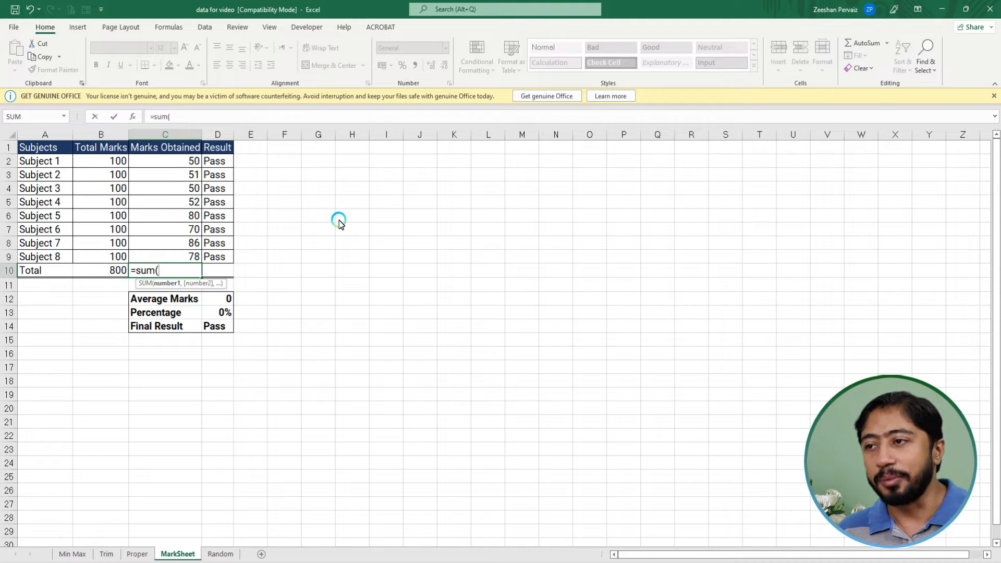
{"action": "key", "text": "Up"}
{"action": "key", "text": "Up"}
{"action": "key", "text": "Up"}
{"action": "key", "text": "Up"}
{"action": "key", "text": "Up"}
{"action": "key", "text": "Up"}
{"action": "key", "text": "Up"}
{"action": "key", "text": "Up"}
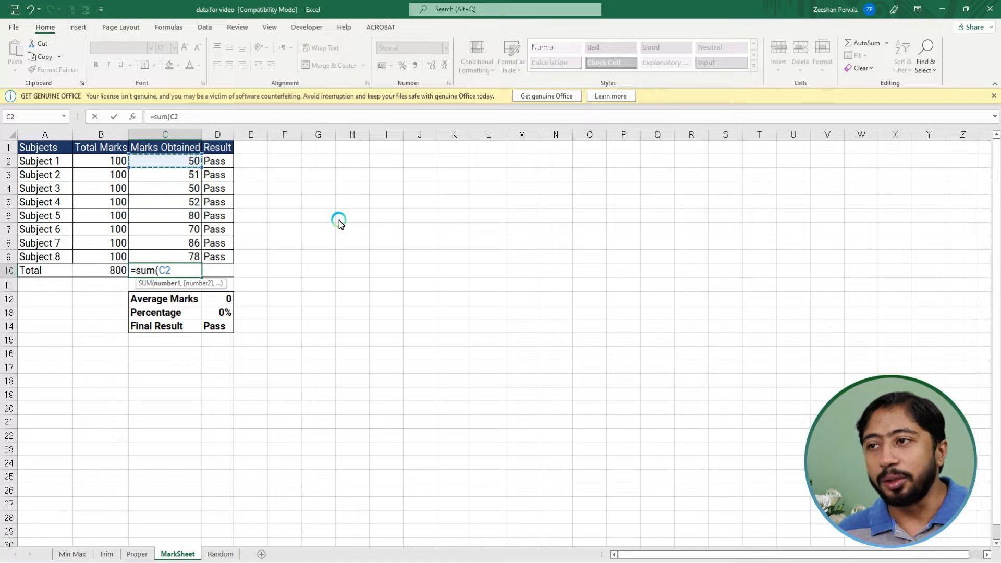
{"action": "key", "text": "shift+Down"}
{"action": "key", "text": "shift+Down"}
{"action": "key", "text": "shift+Down"}
{"action": "key", "text": "shift+Down"}
{"action": "key", "text": "shift+Down"}
{"action": "key", "text": "shift+Down"}
{"action": "key", "text": "shift+Down"}
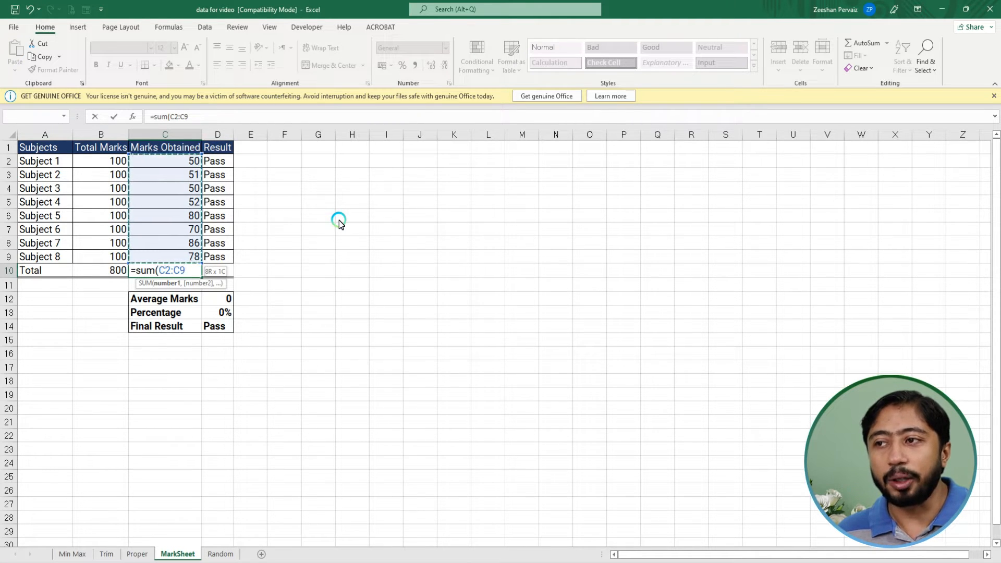
{"action": "type", "text": ")"}
{"action": "key", "text": "Return"}
Review the Marks Obtained values, the total in C10 and the Average Marks row below the table
{"action": "key", "text": "Up"}
{"action": "key", "text": "Up"}
{"action": "key", "text": "Up"}
{"action": "key", "text": "Up"}
{"action": "key", "text": "Up"}
{"action": "key", "text": "Up"}
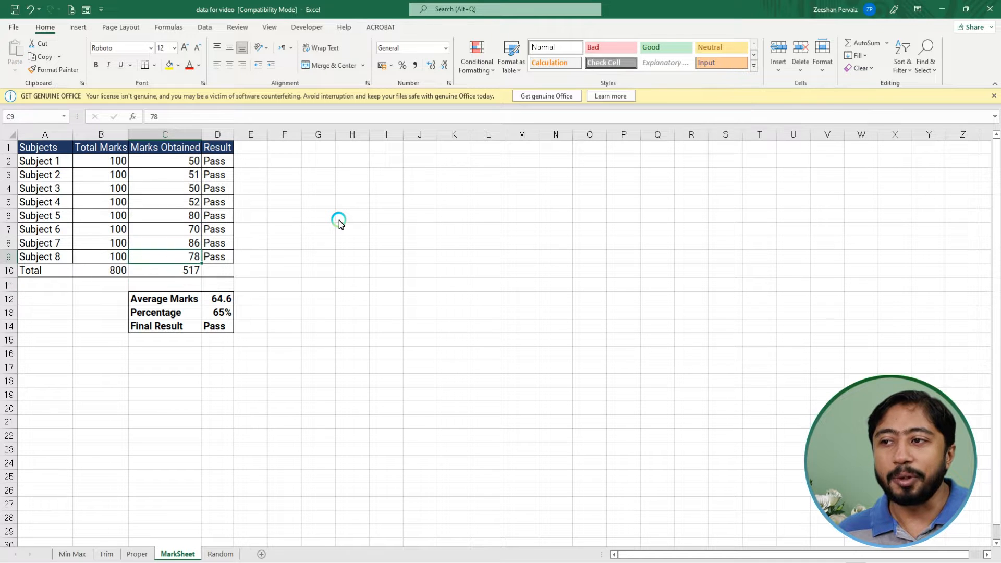
{"action": "key", "text": "Down"}
{"action": "key", "text": "Down"}
{"action": "key", "text": "Down"}
{"action": "key", "text": "Down"}
{"action": "key", "text": "Down"}
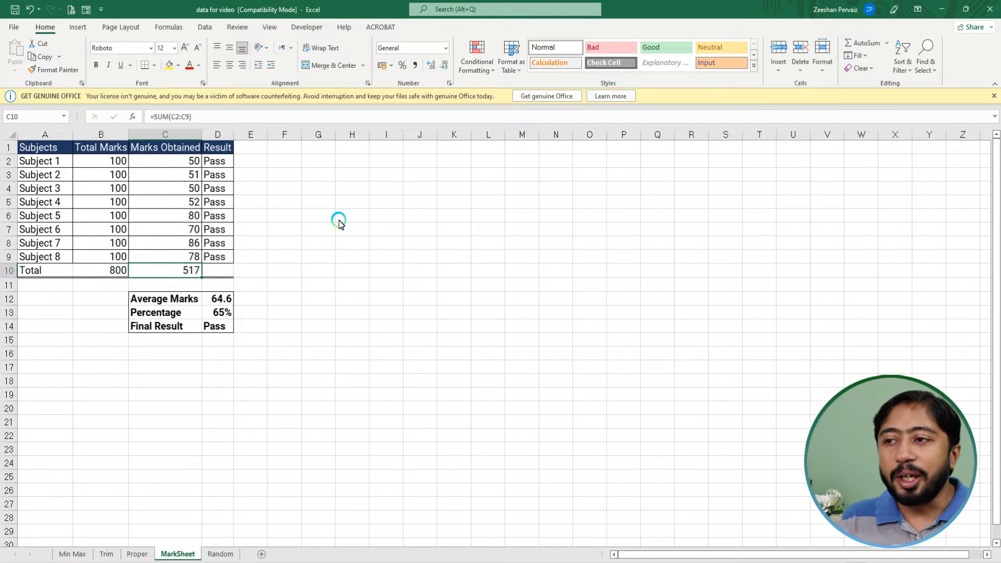
{"action": "key", "text": "Down"}
{"action": "key", "text": "Up"}
{"action": "key", "text": "Down"}
{"action": "key", "text": "Down"}
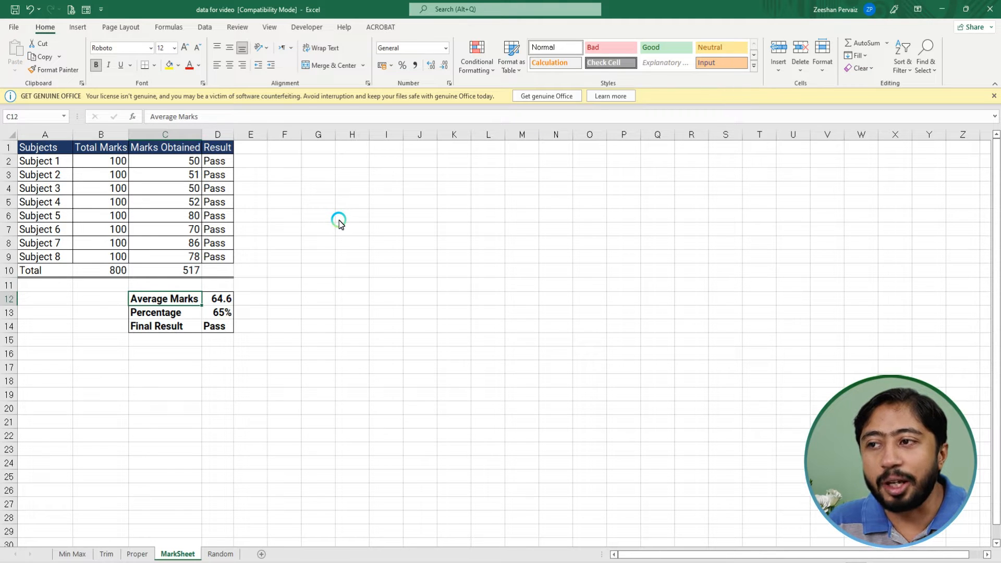
{"action": "key", "text": "Up"}
{"action": "key", "text": "Up"}
{"action": "key", "text": "Up"}
{"action": "key", "text": "Up"}
{"action": "key", "text": "Up"}
{"action": "key", "text": "Up"}
{"action": "key", "text": "Up"}
{"action": "key", "text": "Up"}
{"action": "key", "text": "Up"}
{"action": "key", "text": "Up"}
{"action": "key", "text": "Down"}
{"action": "key", "text": "Down"}
{"action": "key", "text": "Down"}
{"action": "key", "text": "Down"}
{"action": "key", "text": "Down"}
{"action": "key", "text": "Down"}
{"action": "key", "text": "Down"}
{"action": "key", "text": "Down"}
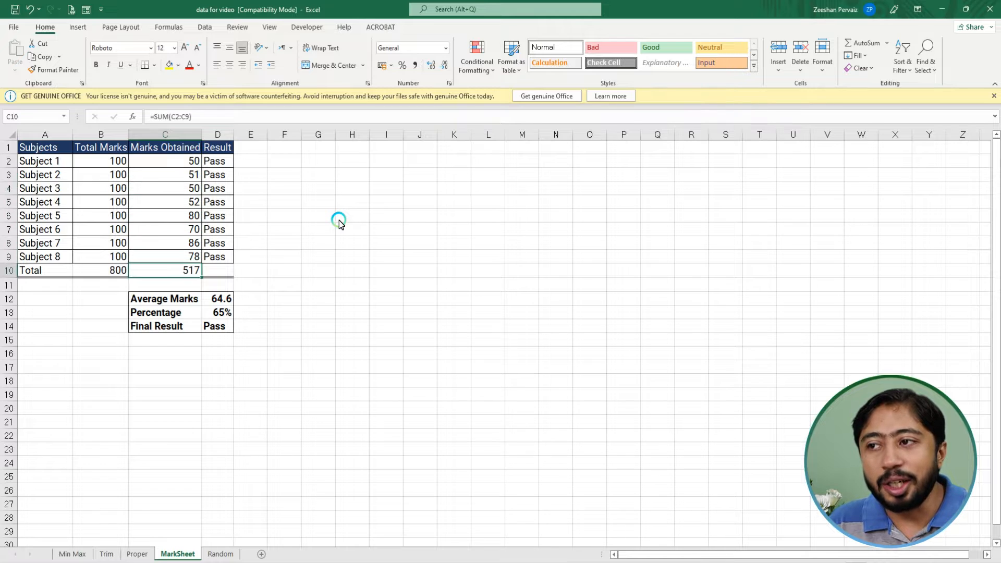
{"action": "key", "text": "Down"}
{"action": "key", "text": "Down"}
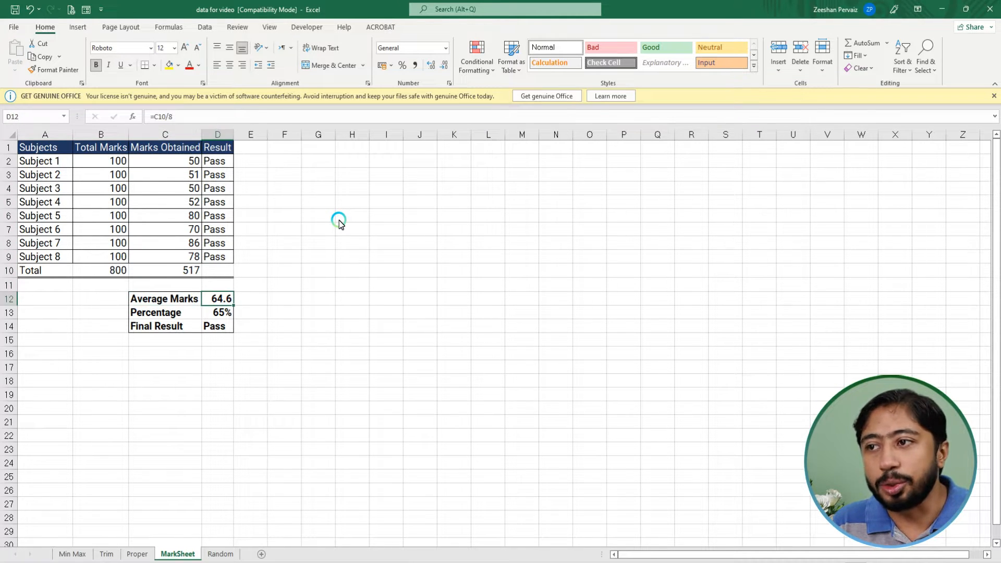
Re-enter the Average Marks formula in D12 as =C10/8
{"action": "key", "text": "Up"}
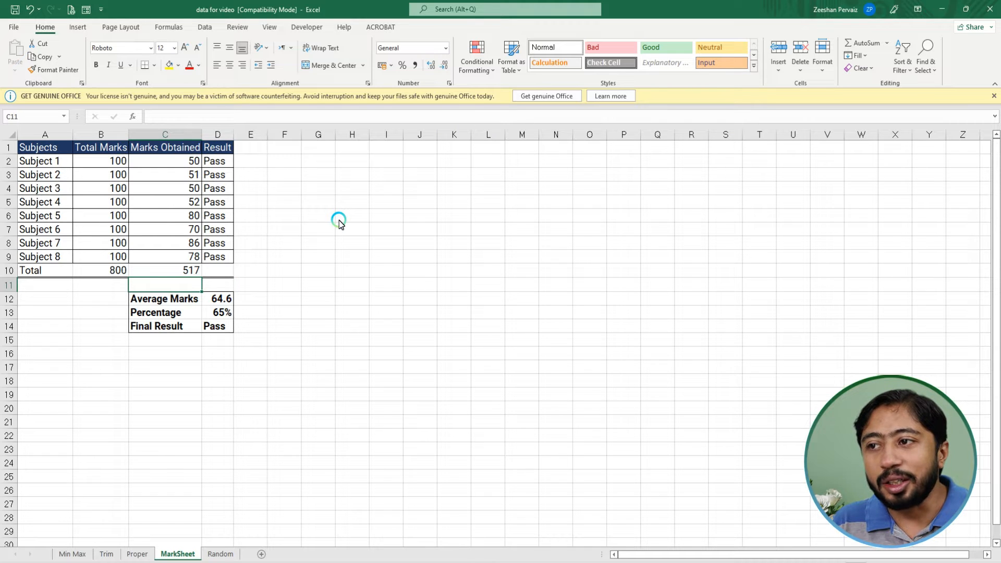
{"action": "key", "text": "Down"}
{"action": "key", "text": "Right"}
{"action": "key", "text": "Up"}
{"action": "key", "text": "Up"}
{"action": "key", "text": "Left"}
{"action": "key", "text": "Down"}
{"action": "key", "text": "Down"}
{"action": "key", "text": "Right"}
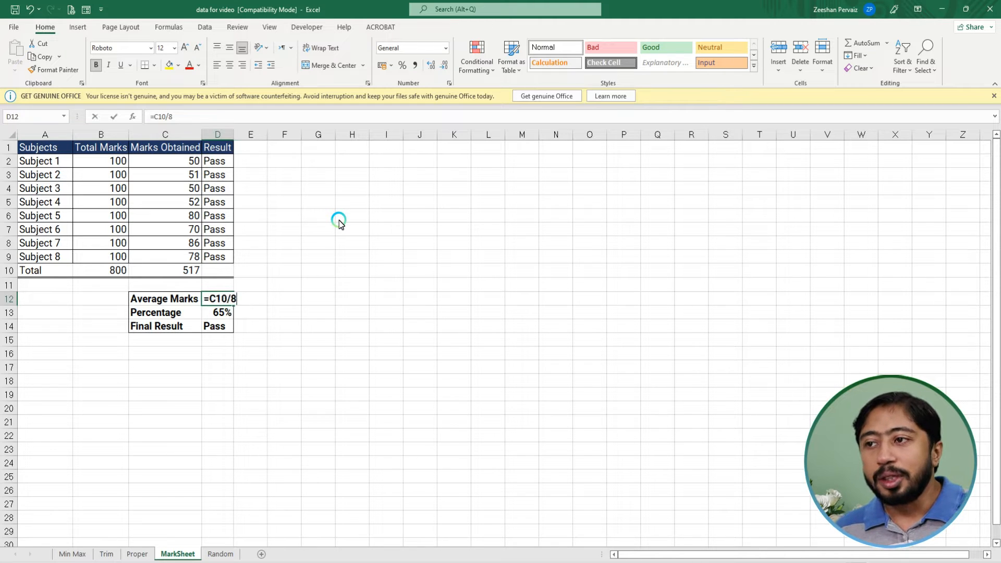
{"action": "type", "text": "="}
{"action": "key", "text": "Up"}
{"action": "key", "text": "Up"}
{"action": "key", "text": "Left"}
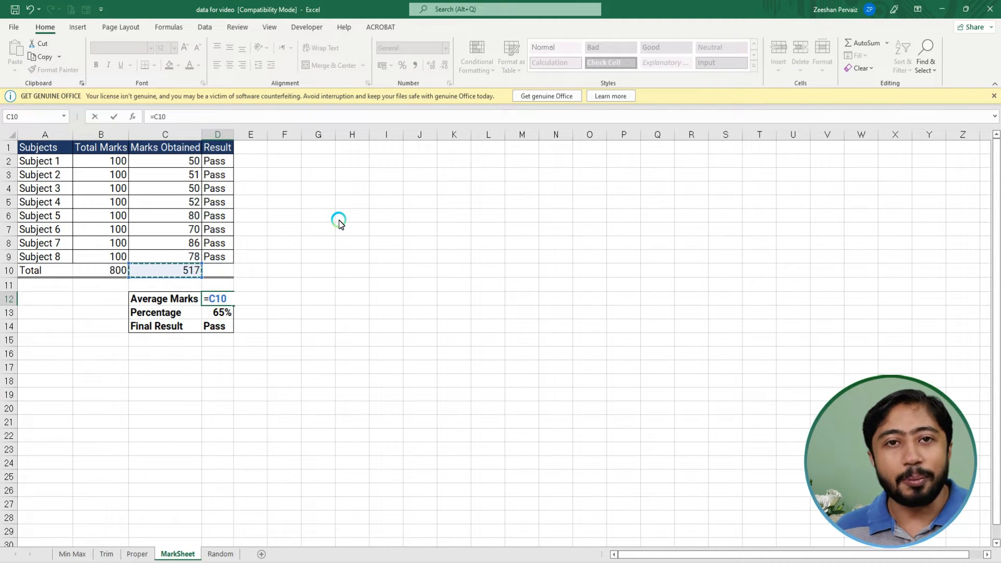
{"action": "type", "text": "/"}
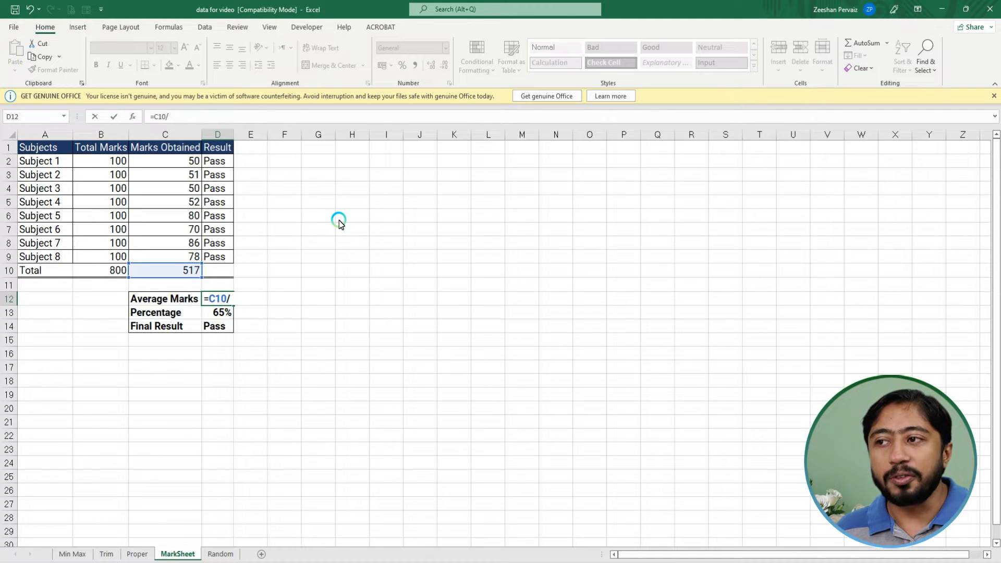
{"action": "type", "text": "8"}
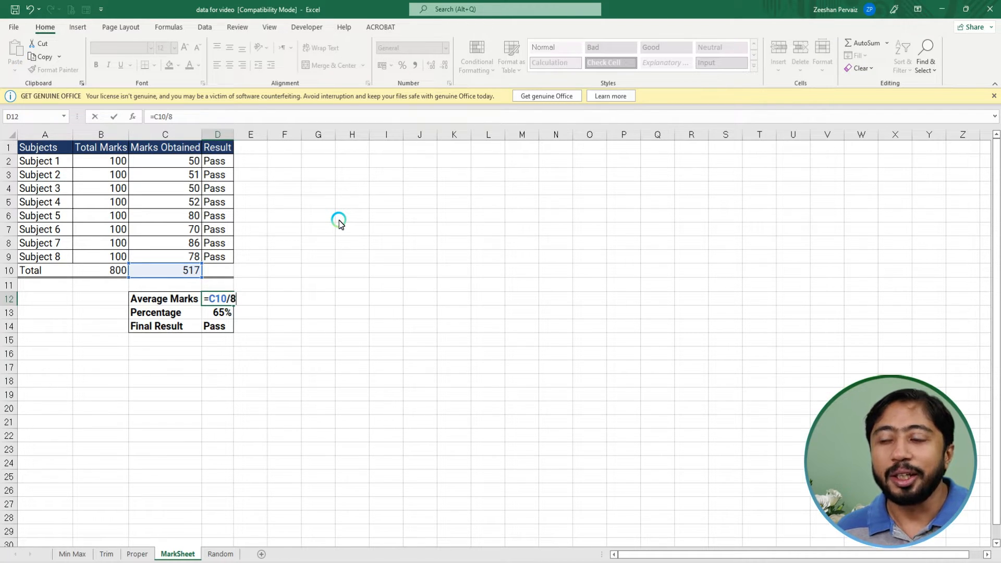
{"action": "key", "text": "Return"}
{"action": "key", "text": "Up"}
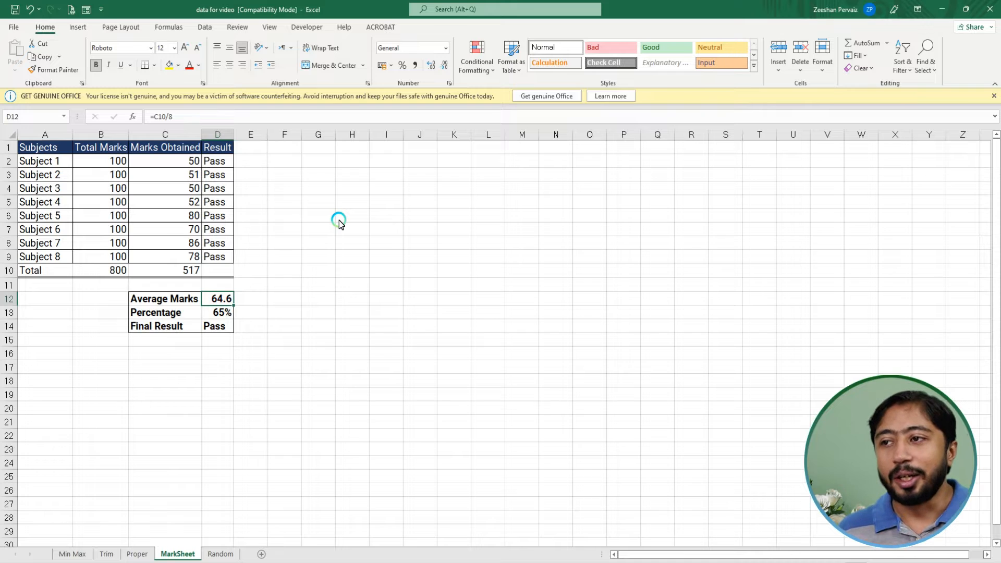
Extend the Marks Obtained total in C10 to multiply the sum by 10, as =SUM(C2:C9)*10
{"action": "key", "text": "Up"}
{"action": "key", "text": "Up"}
{"action": "key", "text": "Left"}
{"action": "key", "text": "Up"}
{"action": "key", "text": "Up"}
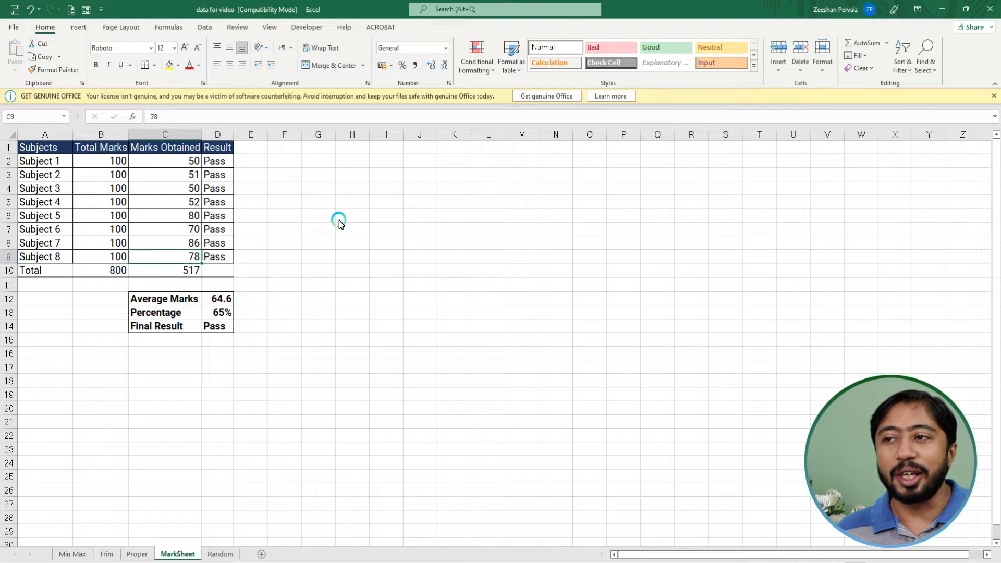
{"action": "key", "text": "Down"}
{"action": "key", "text": "Down"}
{"action": "key", "text": "alt+equal"}
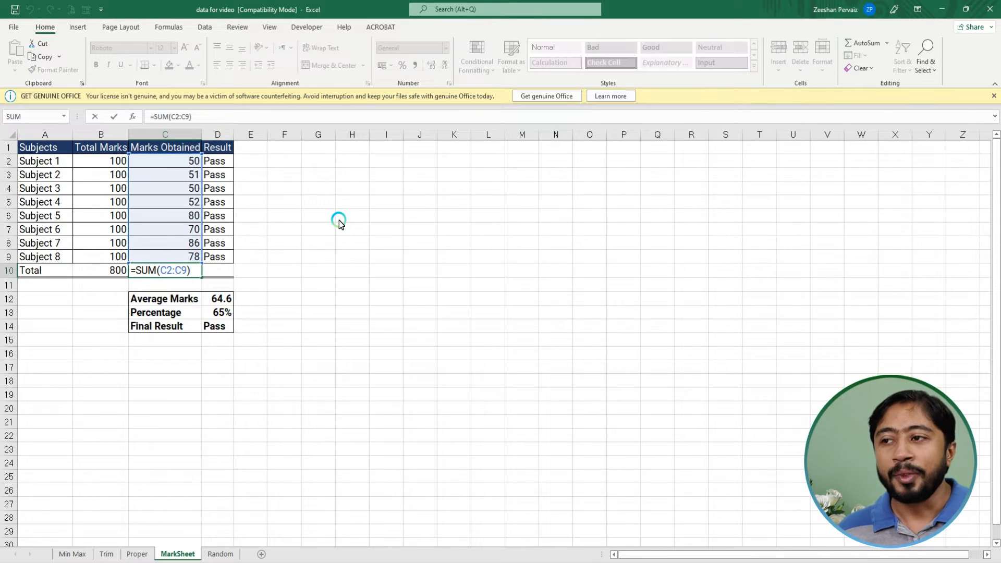
{"action": "type", "text": "*10"}
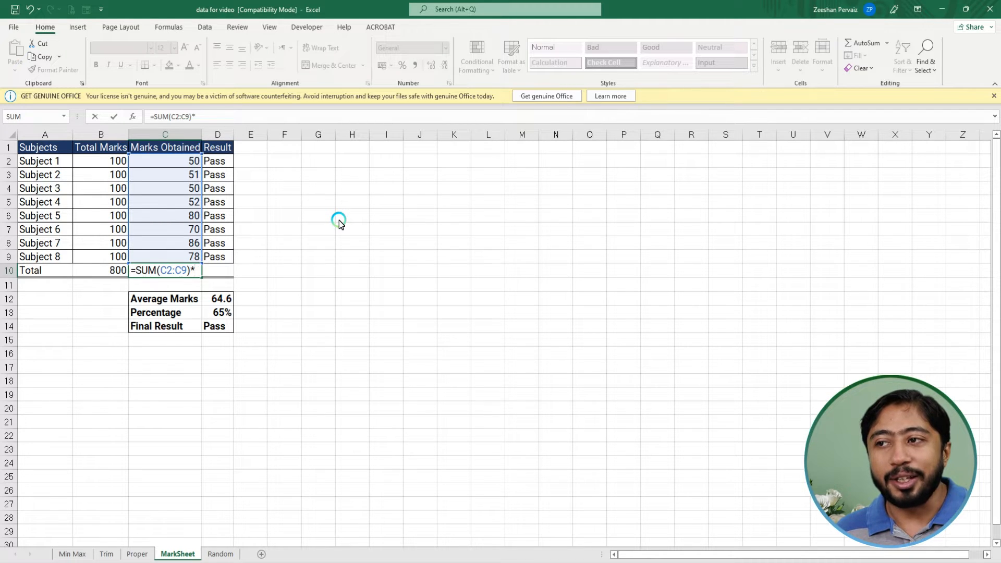
{"action": "key", "text": "ctrl+Return"}
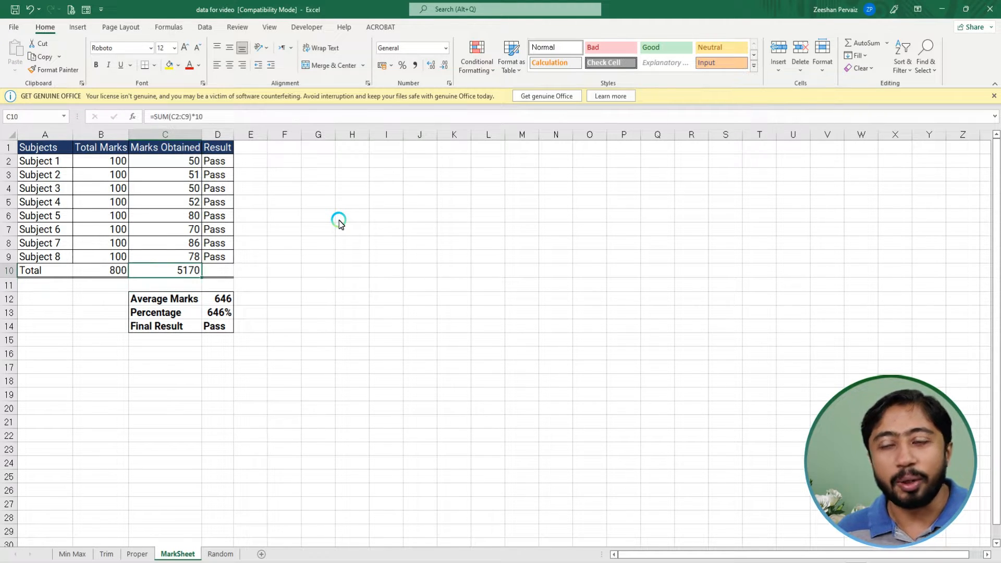
Try dividing the sum in C10 by 10 instead, as =SUM(C2:C9)/10, and undo that change
{"action": "key", "text": "F2"}
{"action": "key", "text": "BackSpace"}
{"action": "key", "text": "BackSpace"}
{"action": "key", "text": "BackSpace"}
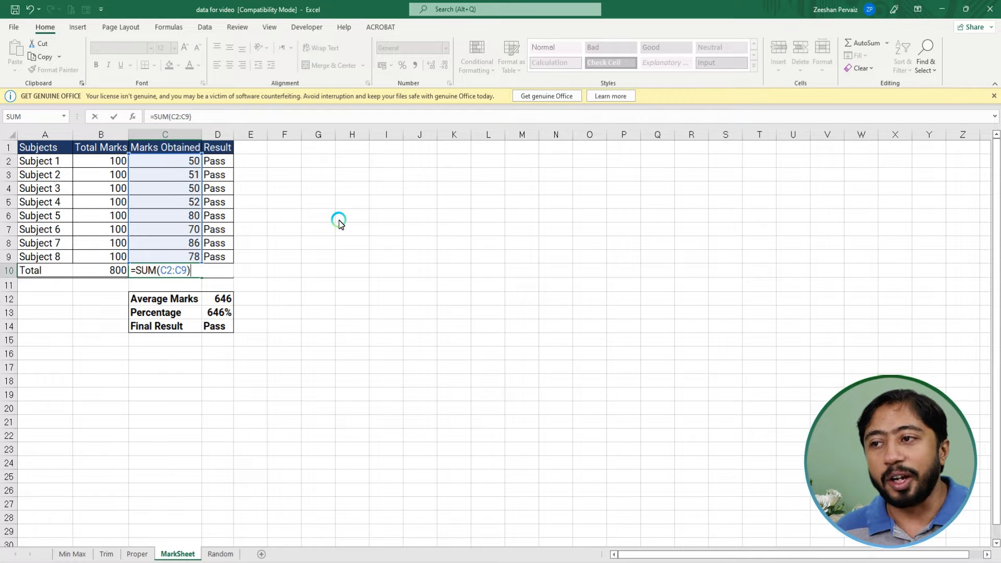
{"action": "type", "text": "/10"}
{"action": "key", "text": "Return"}
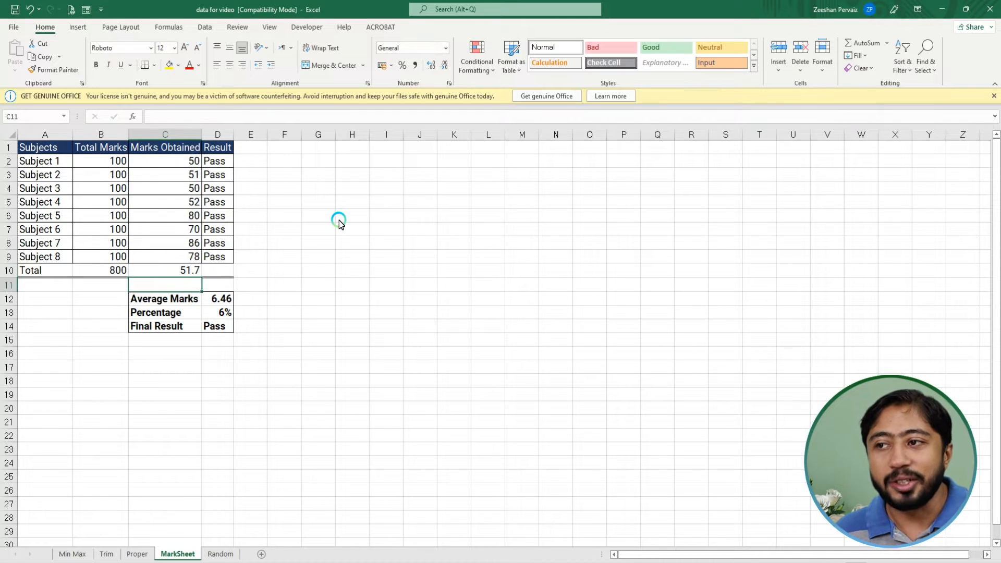
{"action": "key", "text": "Up"}
{"action": "key", "text": "ctrl+z"}
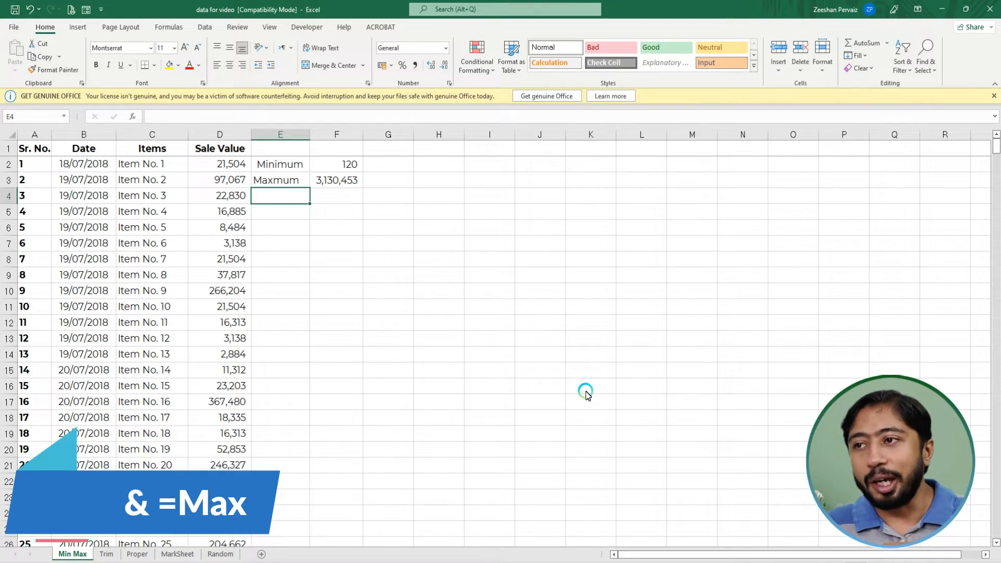
Look through the Sale Value column and the Minimum and Maximum labels beside it on the Min Max sheet
{"action": "left_click", "coordinate": [223, 198]}
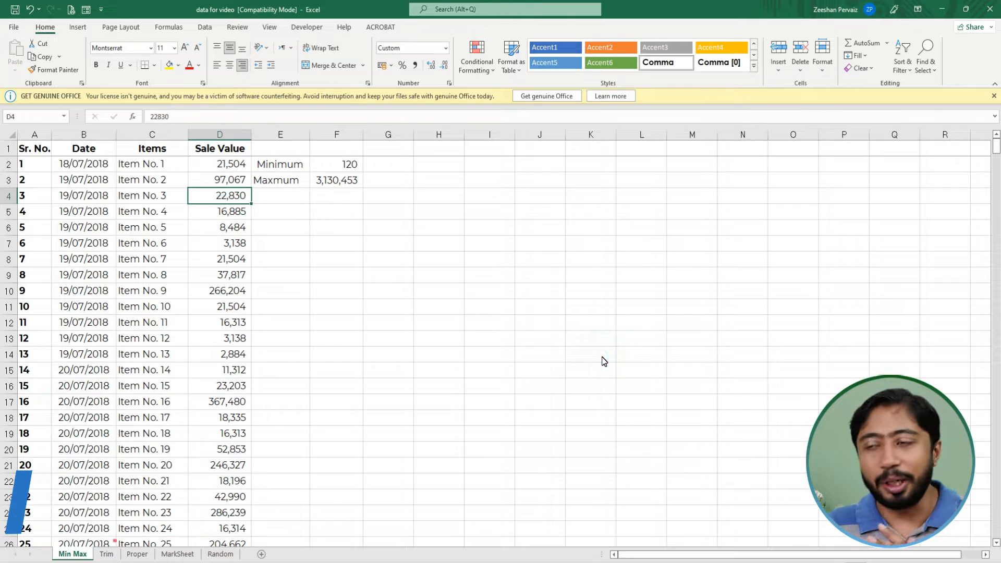
{"action": "key", "text": "Up"}
{"action": "key", "text": "Up"}
{"action": "key", "text": "Down"}
{"action": "key", "text": "Down"}
{"action": "key", "text": "Down"}
{"action": "key", "text": "Down"}
{"action": "key", "text": "Down"}
{"action": "key", "text": "Down"}
{"action": "key", "text": "Down"}
{"action": "key", "text": "Down"}
{"action": "key", "text": "Down"}
{"action": "key", "text": "Down"}
{"action": "key", "text": "Down"}
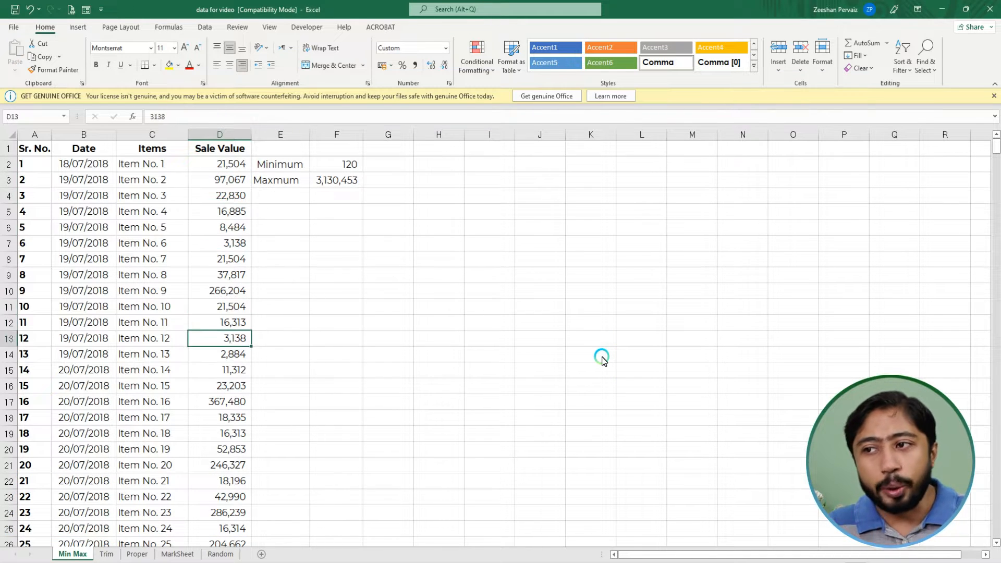
{"action": "key", "text": "Up"}
{"action": "key", "text": "Up"}
{"action": "key", "text": "Up"}
{"action": "key", "text": "Up"}
{"action": "key", "text": "Up"}
{"action": "key", "text": "Up"}
{"action": "key", "text": "Up"}
{"action": "key", "text": "Up"}
{"action": "key", "text": "Right"}
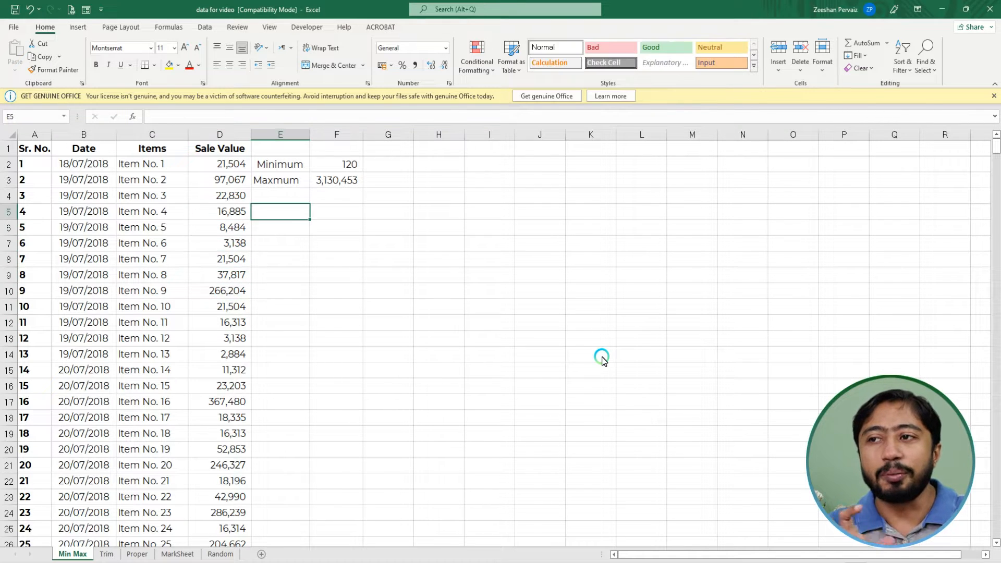
{"action": "key", "text": "Up"}
{"action": "key", "text": "Up"}
{"action": "key", "text": "Up"}
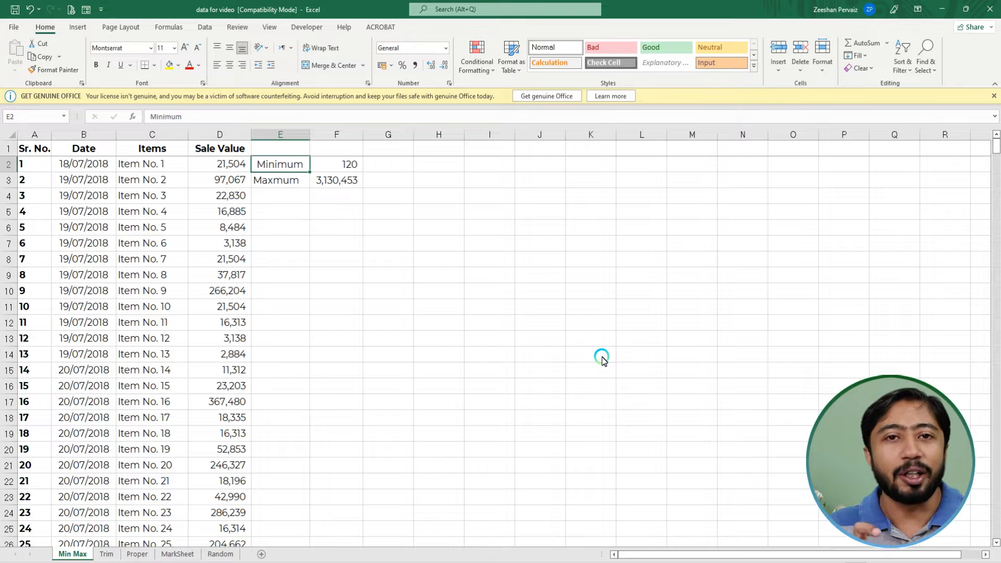
{"action": "key", "text": "Down"}
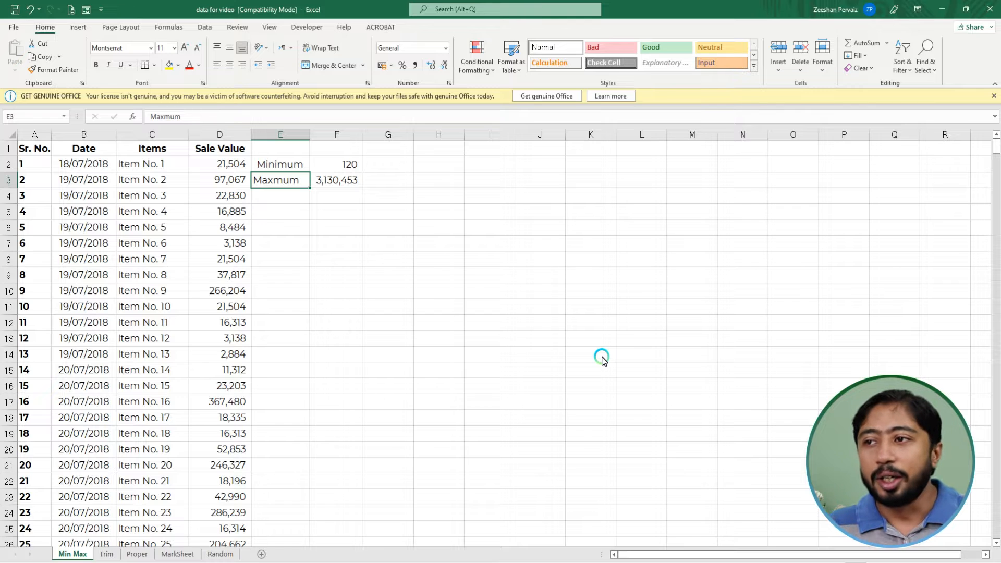
{"action": "key", "text": "Down"}
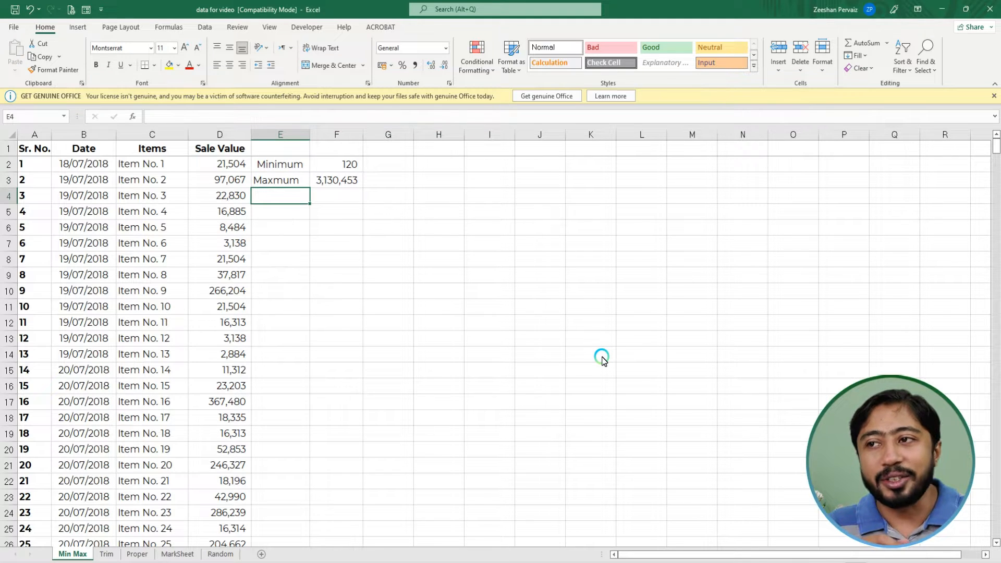
Clear the existing Minimum and Maximum results from cells F2 and F3
{"action": "key", "text": "Up"}
{"action": "key", "text": "Up"}
{"action": "key", "text": "Right"}
{"action": "key", "text": "Delete"}
{"action": "key", "text": "Down"}
{"action": "key", "text": "Delete"}
{"action": "key", "text": "Up"}
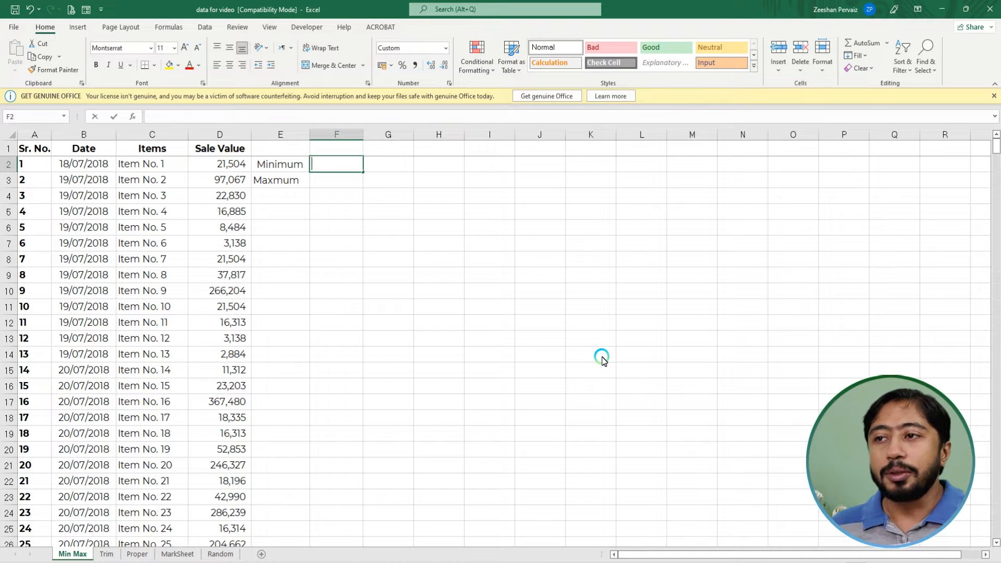
Calculate the minimum sale value in F2 with a MIN formula over D2:D628
{"action": "type", "text": "=min"}
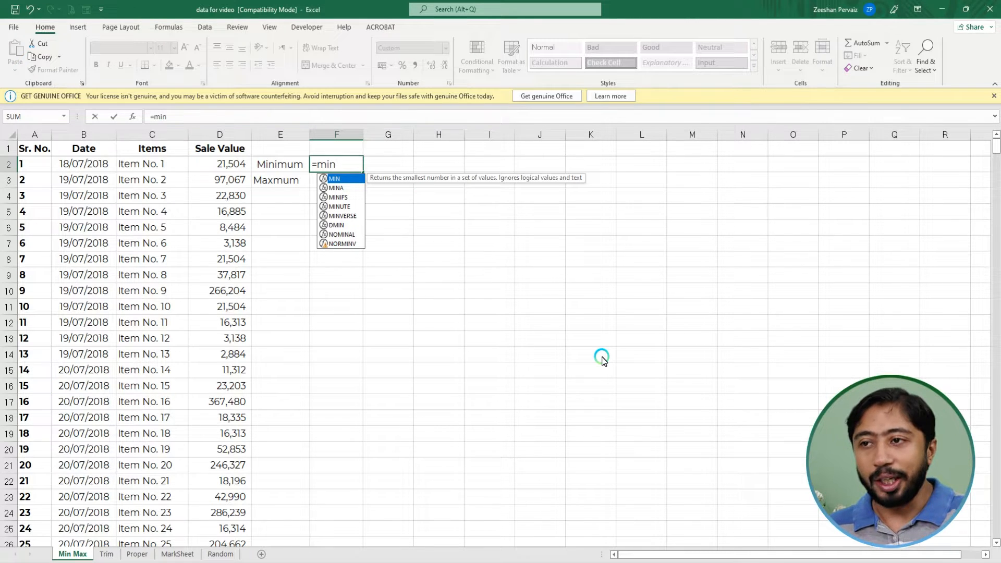
{"action": "type", "text": "("}
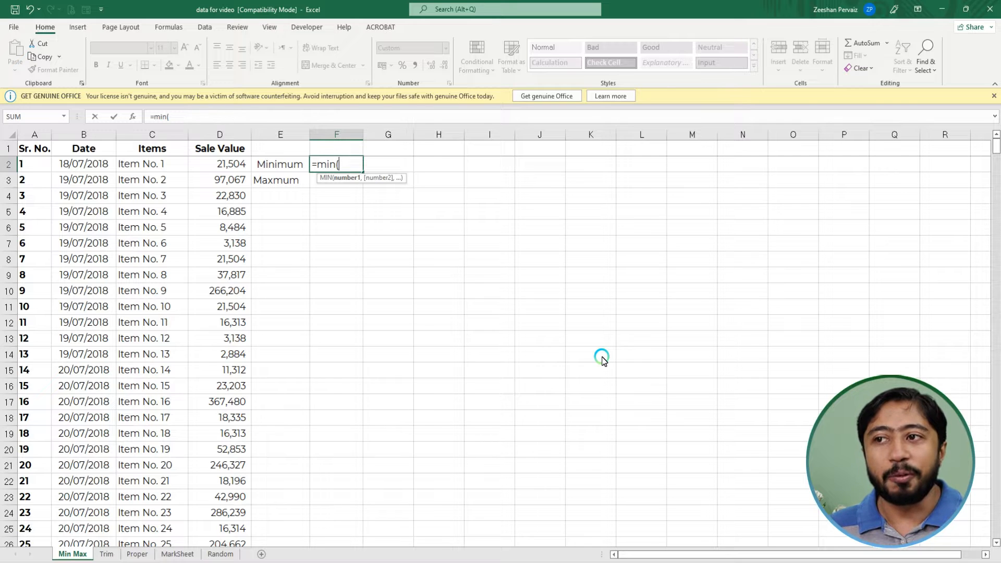
{"action": "key", "text": "Left"}
{"action": "key", "text": "Left"}
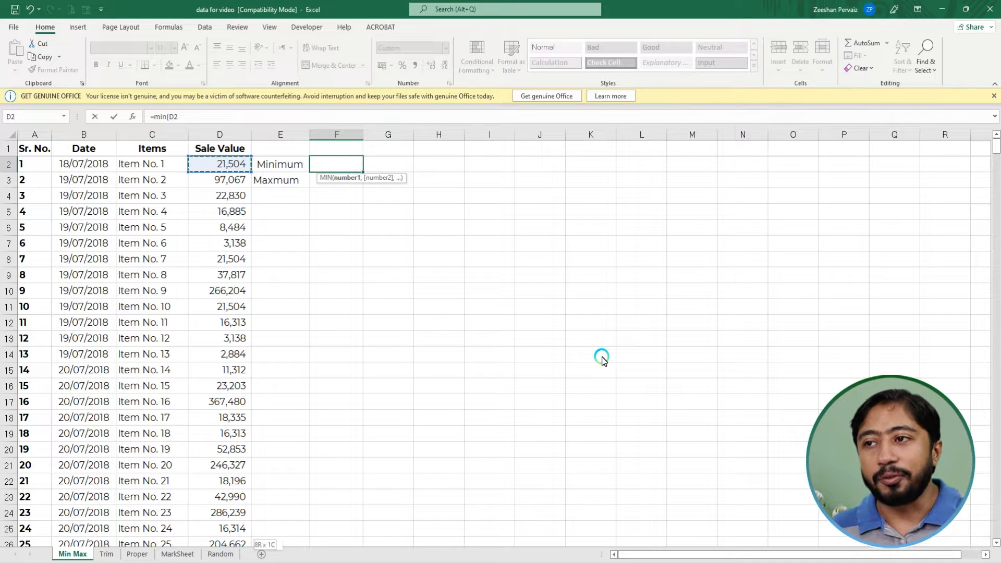
{"action": "key", "text": "ctrl+shift+Down"}
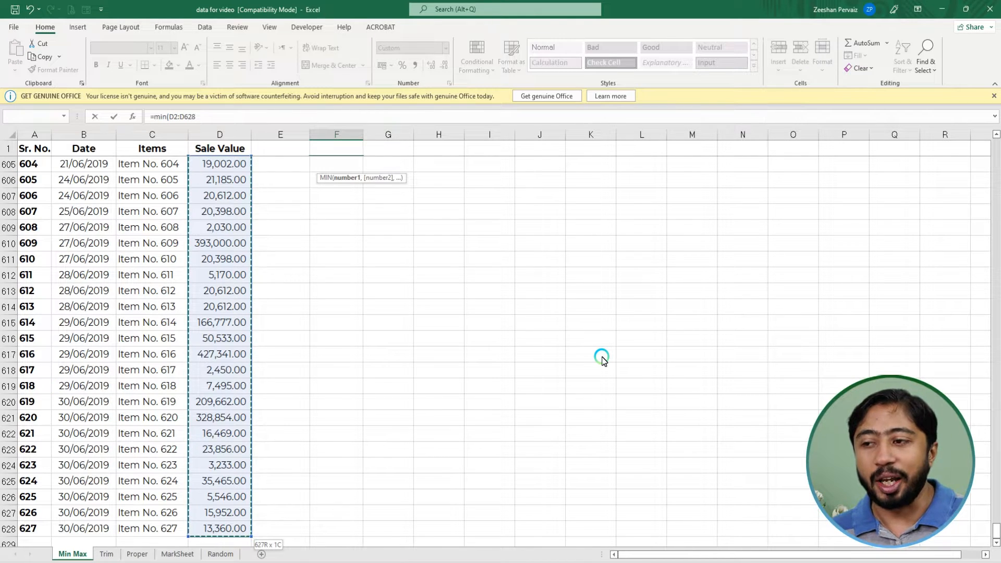
{"action": "key", "text": "Return"}
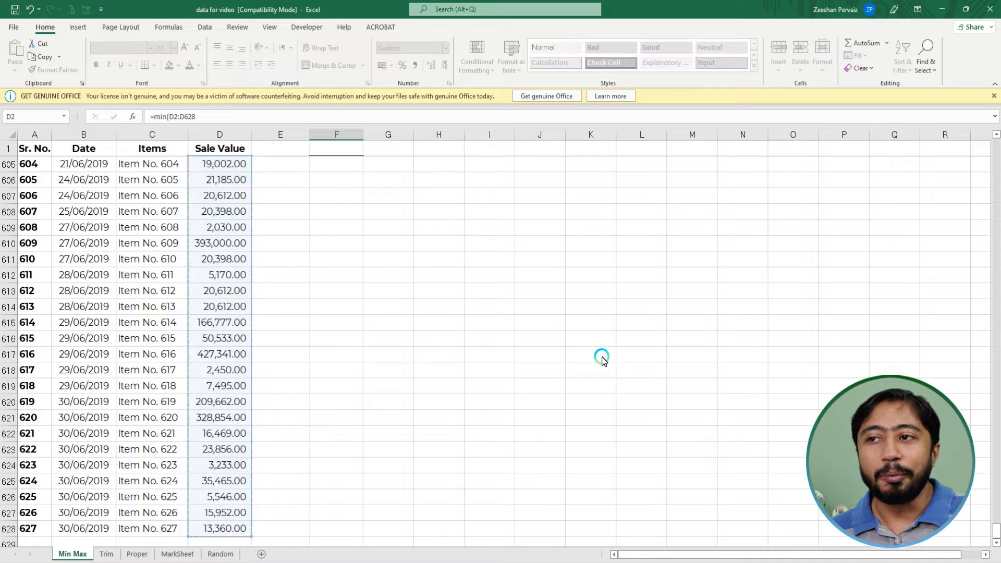
{"action": "key", "text": "Up"}
{"action": "key", "text": "Up"}
{"action": "key", "text": "Down"}
{"action": "key", "text": "Down"}
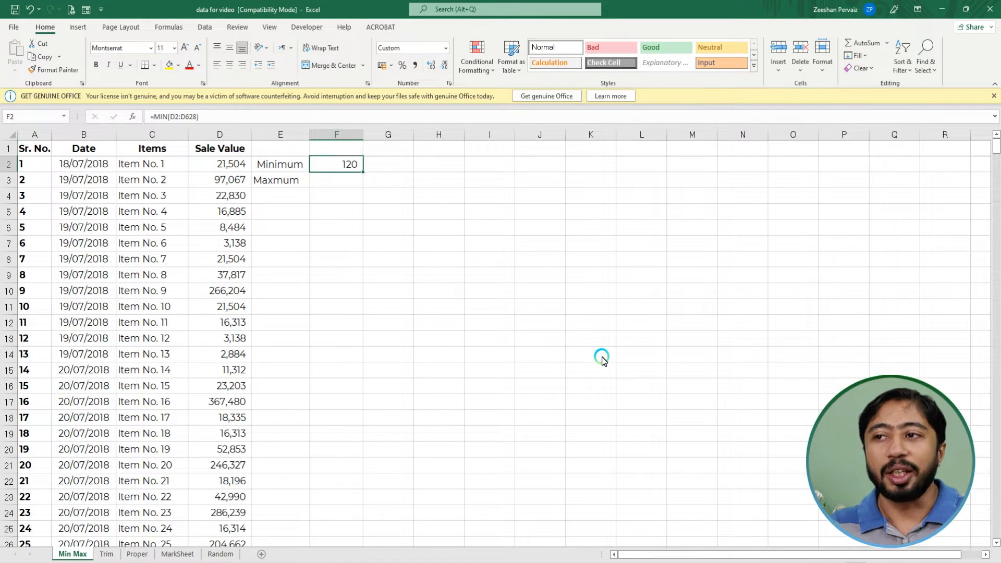
Calculate the maximum sale value in F3 with a MAX formula over D2:D628
{"action": "key", "text": "Up"}
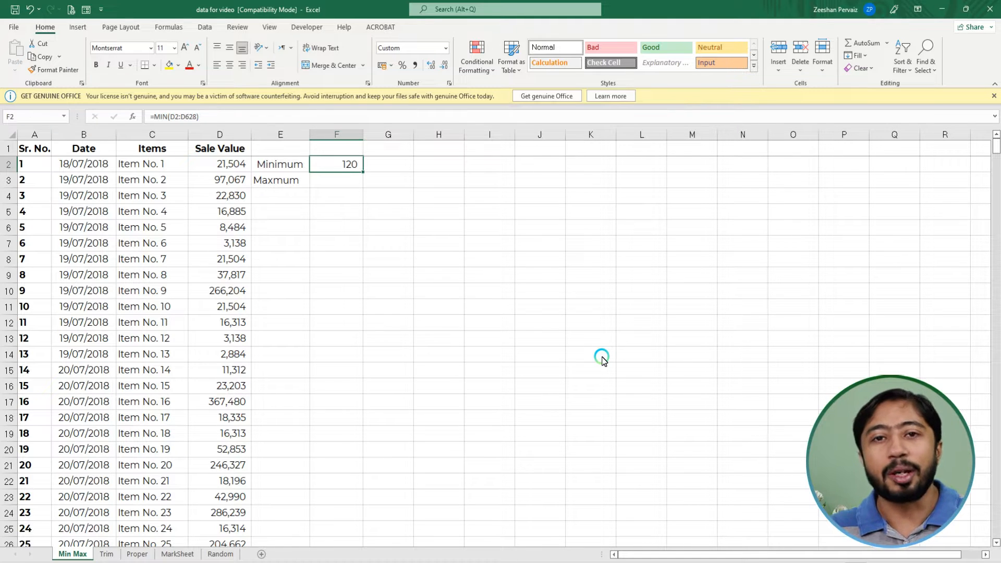
{"action": "key", "text": "Down"}
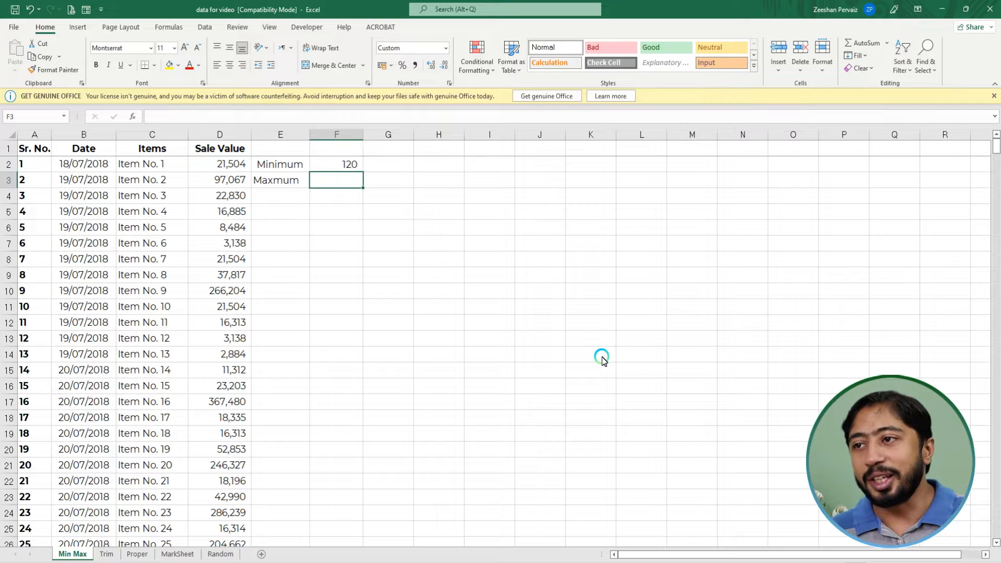
{"action": "key", "text": "Left"}
{"action": "key", "text": "Right"}
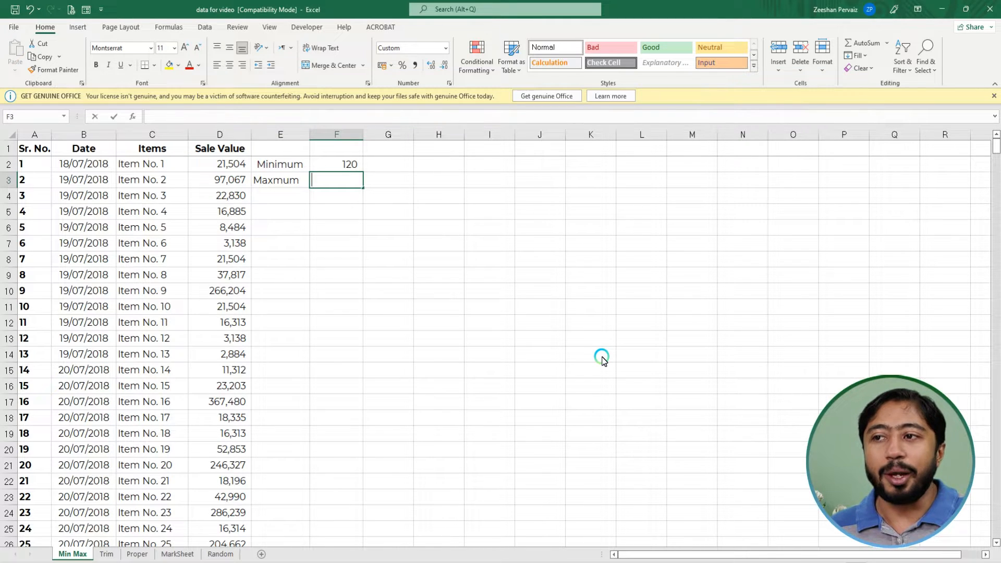
{"action": "type", "text": "=max"}
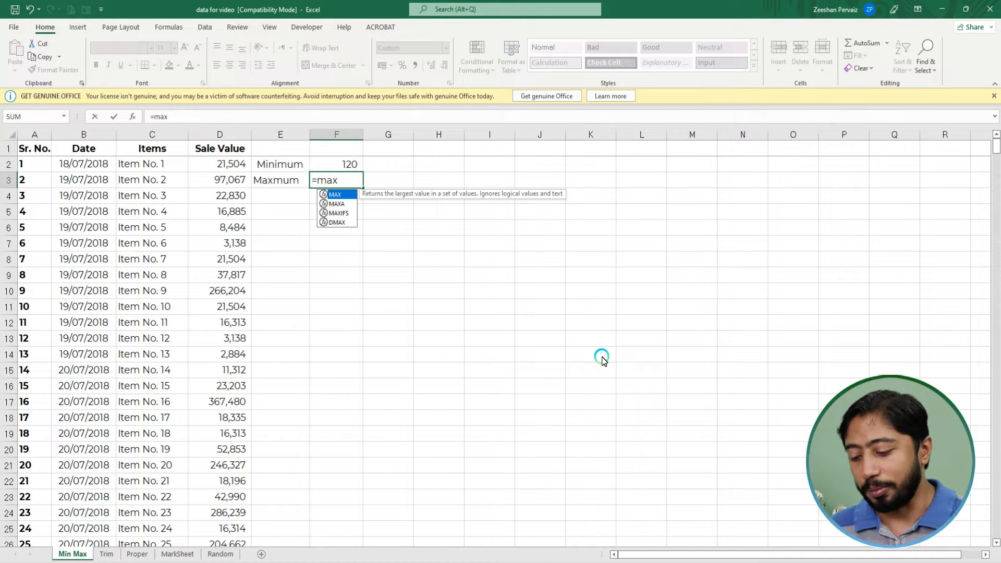
{"action": "type", "text": "("}
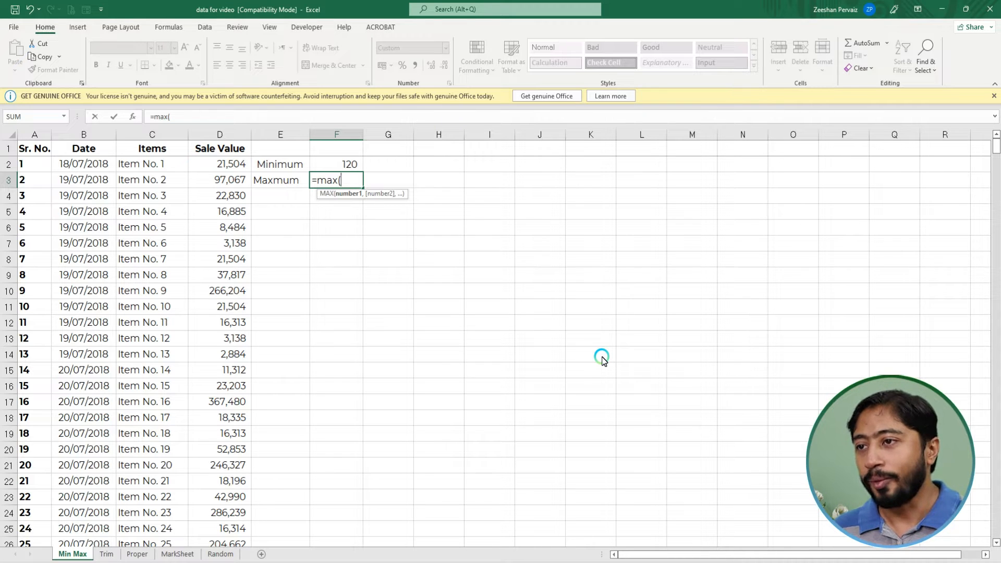
{"action": "key", "text": "Left"}
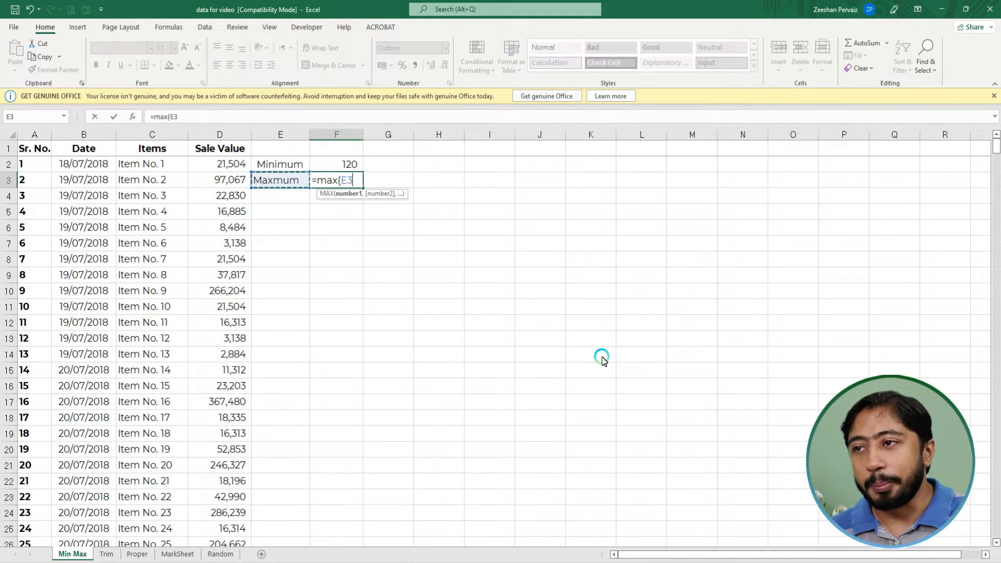
{"action": "key", "text": "Up"}
{"action": "key", "text": "Left"}
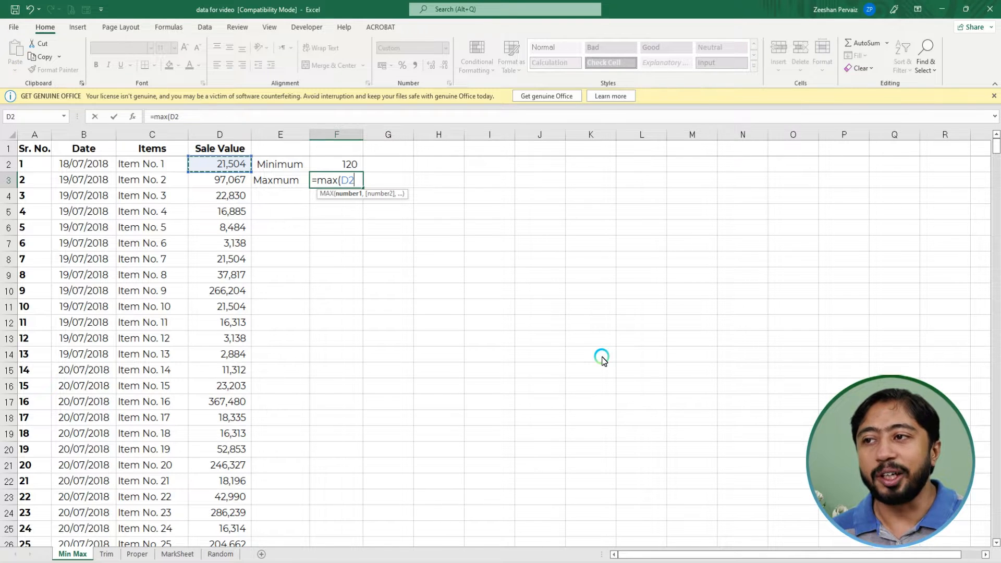
{"action": "key", "text": "ctrl+shift+Down"}
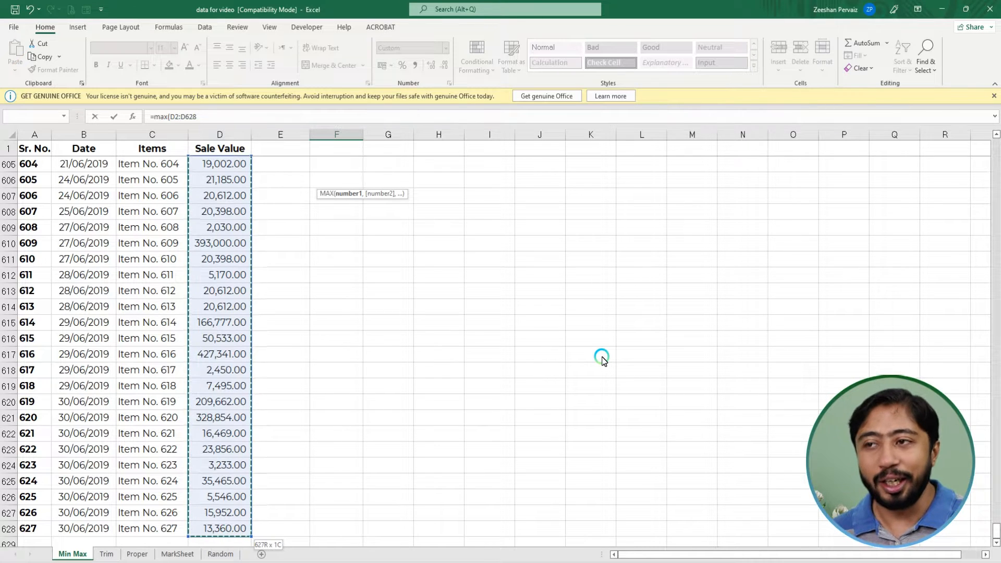
{"action": "key", "text": "Escape"}
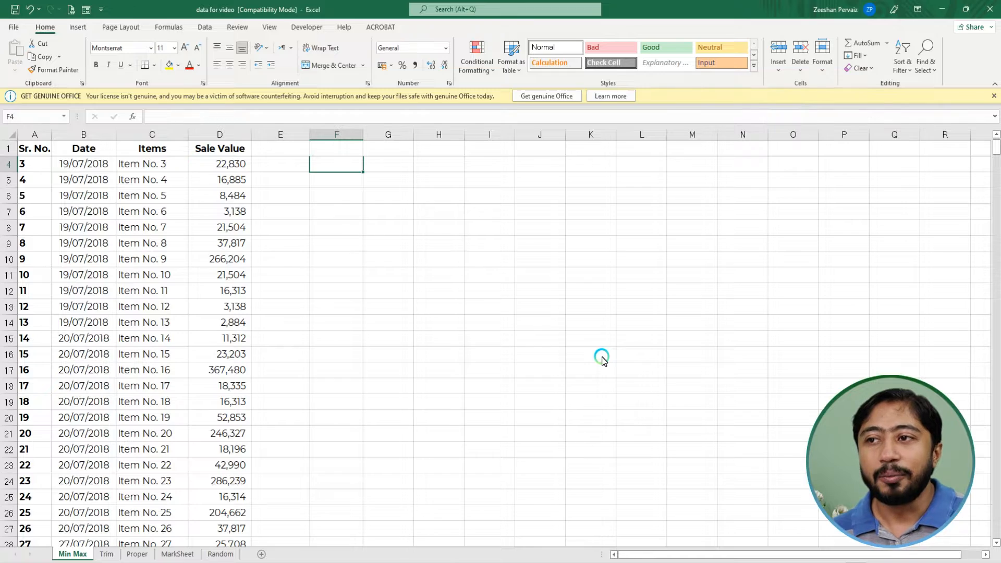
{"action": "scroll", "coordinate": [602, 356], "scroll_direction": "up", "scroll_amount": 1}
Dismiss the genuine-licence notice bar and switch to the MarkSheet sheet
{"action": "left_click", "coordinate": [994, 96]}
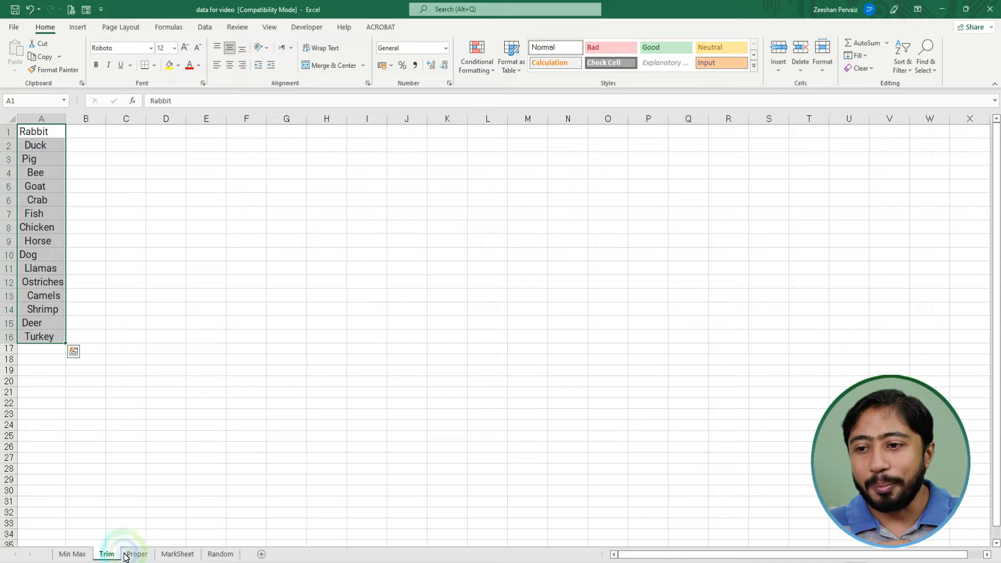
{"action": "left_click", "coordinate": [173, 555]}
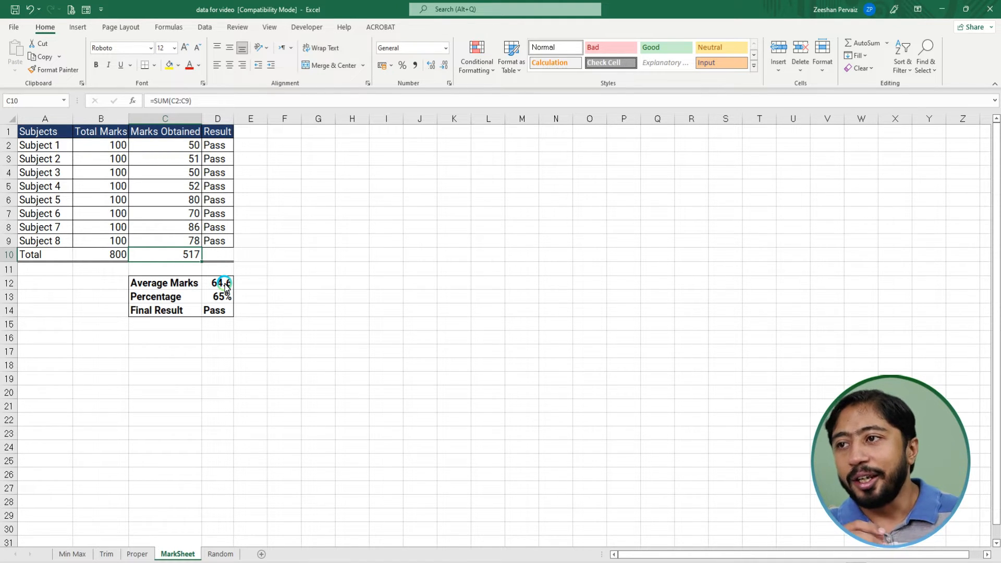
Look through the Marks Obtained values and the Result column of the mark sheet
{"action": "left_click", "coordinate": [180, 240]}
{"action": "key", "text": "Down"}
{"action": "key", "text": "Up"}
{"action": "key", "text": "Up"}
{"action": "key", "text": "Up"}
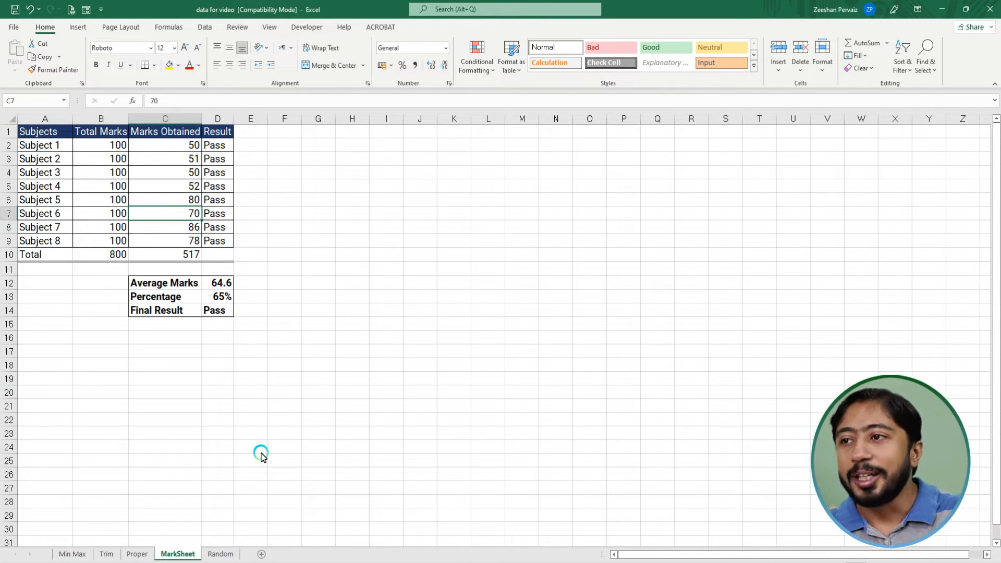
{"action": "key", "text": "Up"}
{"action": "key", "text": "Up"}
{"action": "key", "text": "Up"}
{"action": "key", "text": "Right"}
{"action": "key", "text": "Up"}
{"action": "key", "text": "Up"}
{"action": "key", "text": "Up"}
{"action": "key", "text": "Left"}
{"action": "key", "text": "Down"}
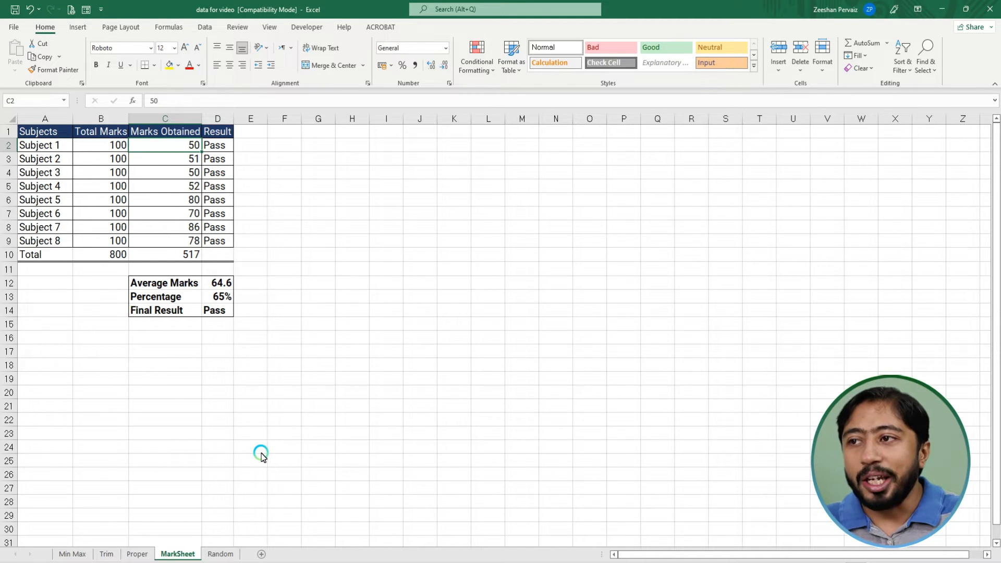
Set Subject 3's obtained marks in C4 to 49 and check its Result formula in D4
{"action": "key", "text": "Down"}
{"action": "key", "text": "Down"}
{"action": "type", "text": "49"}
{"action": "key", "text": "Return"}
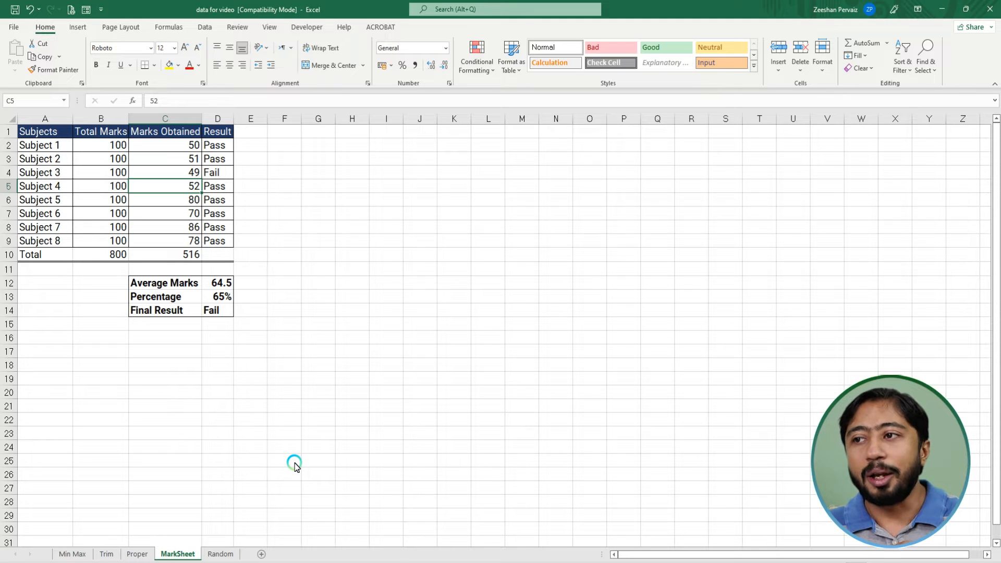
{"action": "key", "text": "Right"}
{"action": "key", "text": "Up"}
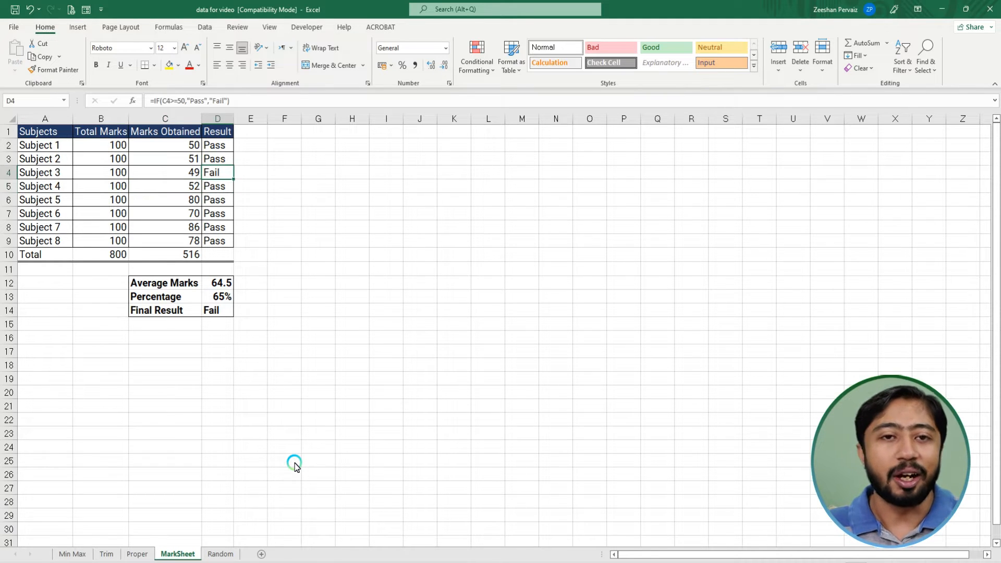
{"action": "key", "text": "Left"}
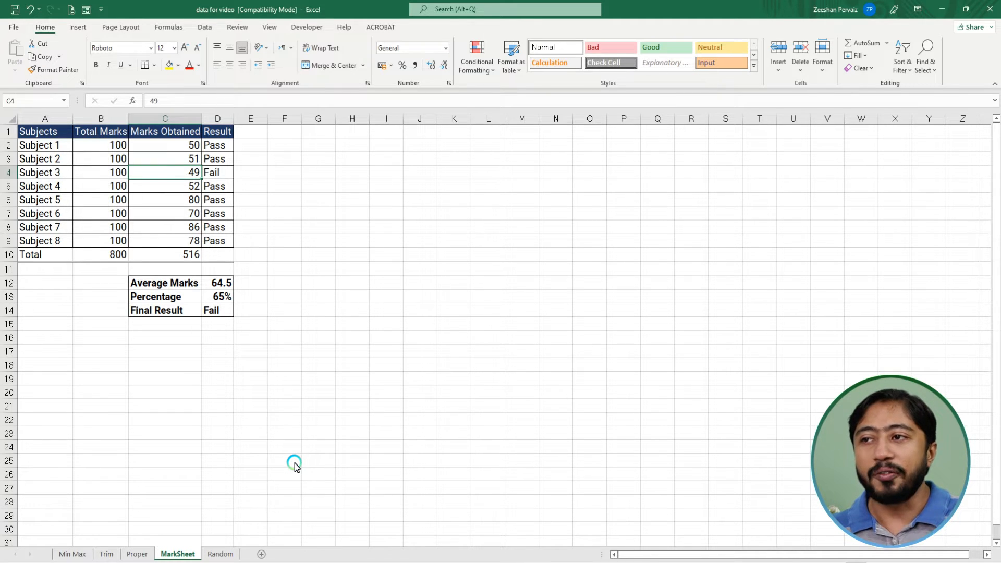
Clear the existing Result formulas for all eight subjects in D2:D9
{"action": "key", "text": "Up"}
{"action": "key", "text": "Up"}
{"action": "key", "text": "Up"}
{"action": "key", "text": "Right"}
{"action": "key", "text": "Down"}
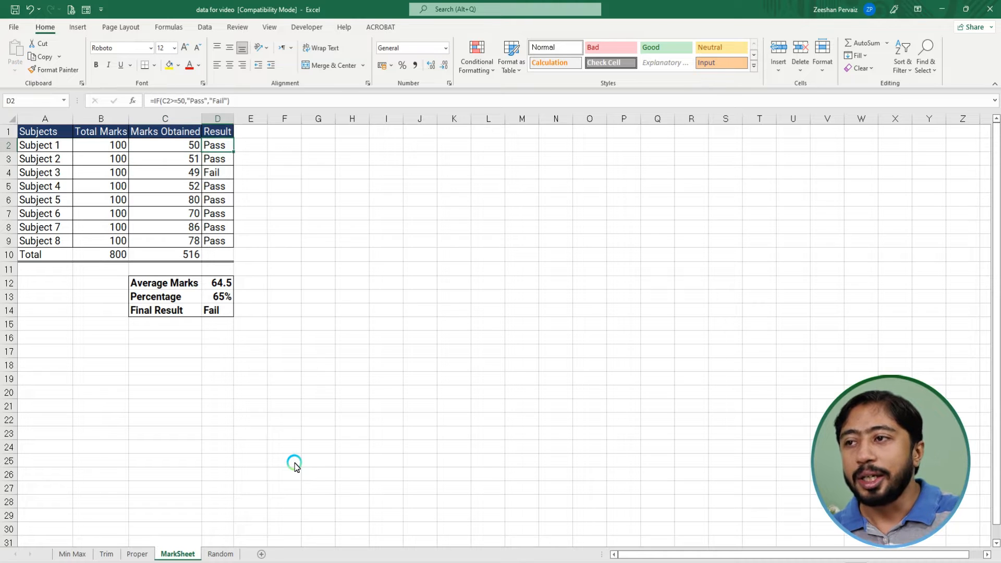
{"action": "key", "text": "ctrl+shift+Down"}
{"action": "key", "text": "Delete"}
Enter the formula =IF(C2>=50,"Pass","Fail") in D2 as Subject 1's result
{"action": "key", "text": "shift+Up"}
{"action": "key", "text": "shift+Up"}
{"action": "key", "text": "shift+Up"}
{"action": "key", "text": "shift+Up"}
{"action": "key", "text": "shift+Up"}
{"action": "key", "text": "shift+Up"}
{"action": "key", "text": "shift+Up"}
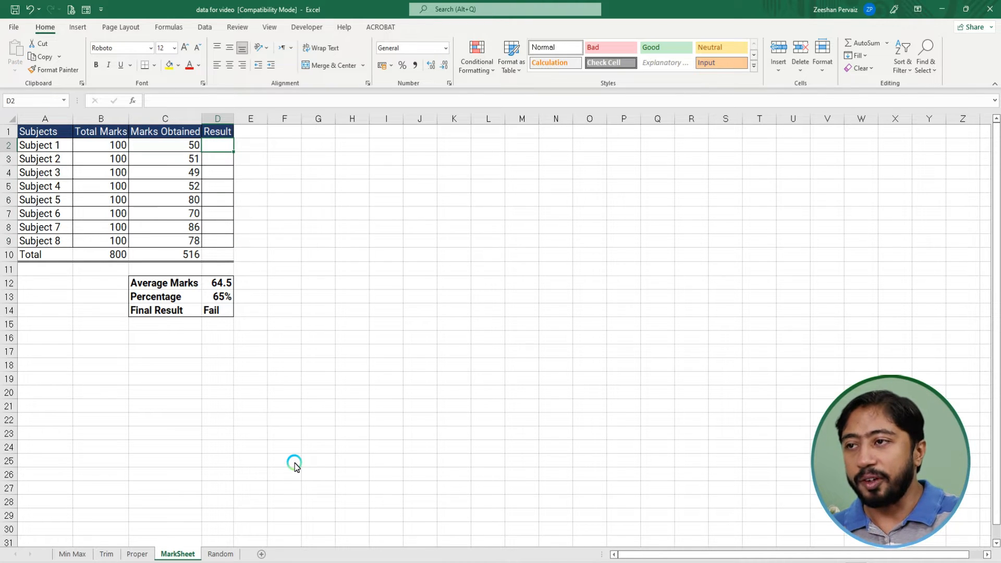
{"action": "type", "text": "=if"}
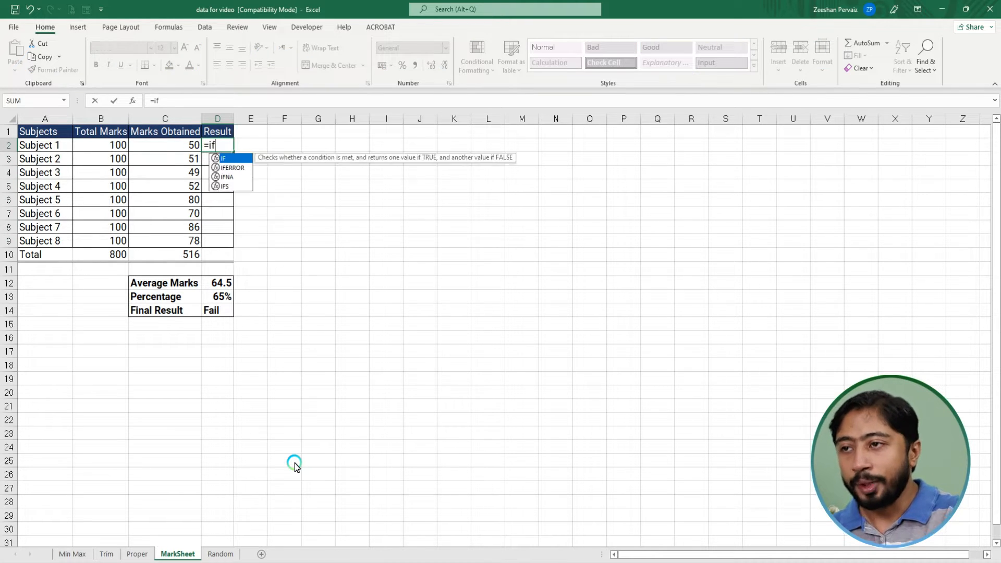
{"action": "type", "text": "("}
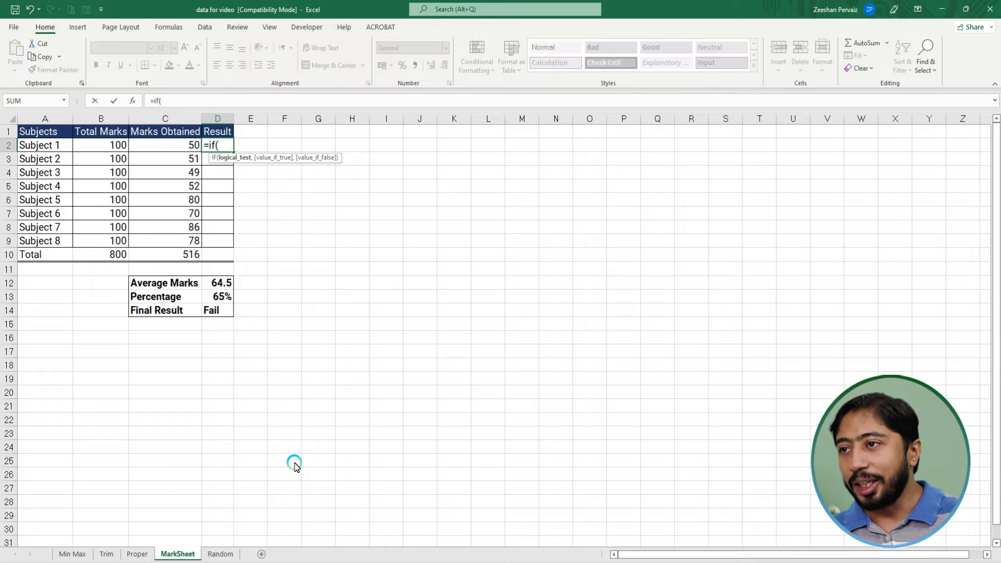
{"action": "key", "text": "Left"}
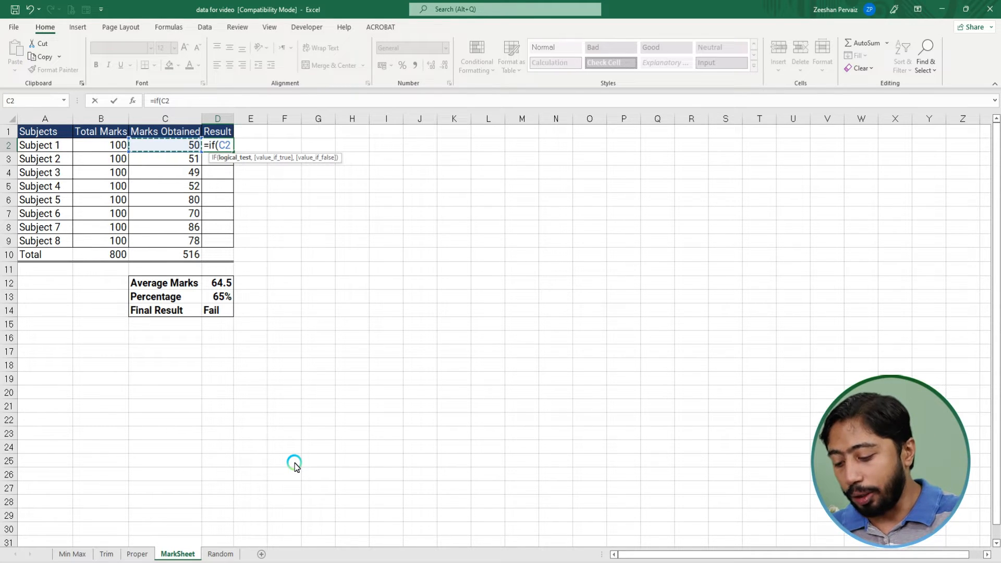
{"action": "type", "text": "=>"}
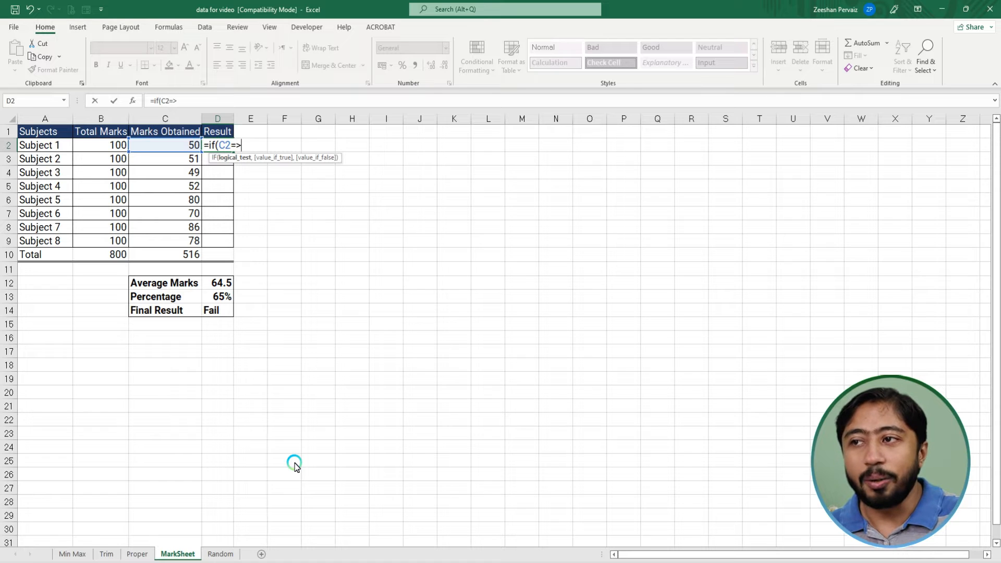
{"action": "type", "text": "50"}
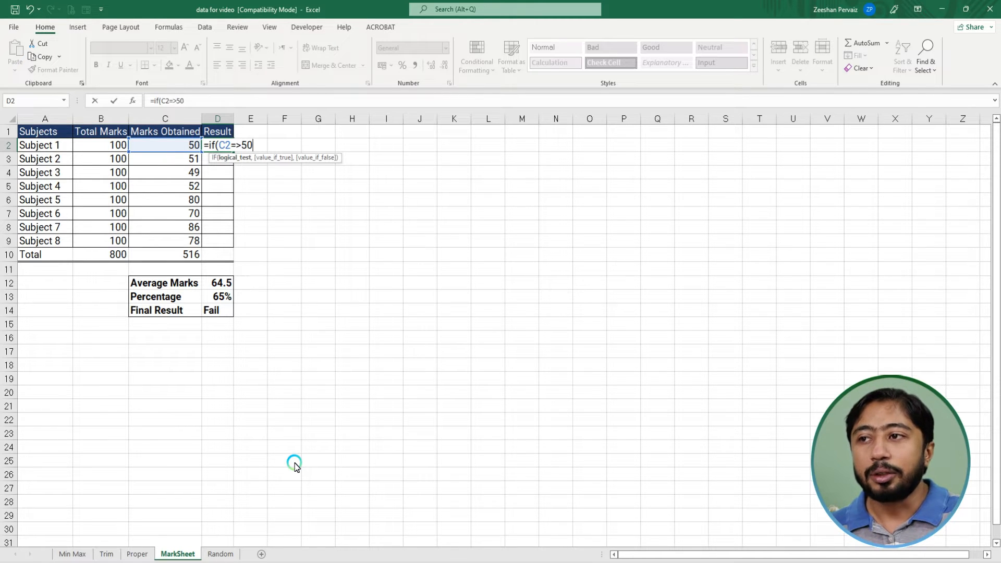
{"action": "type", "text": ","}
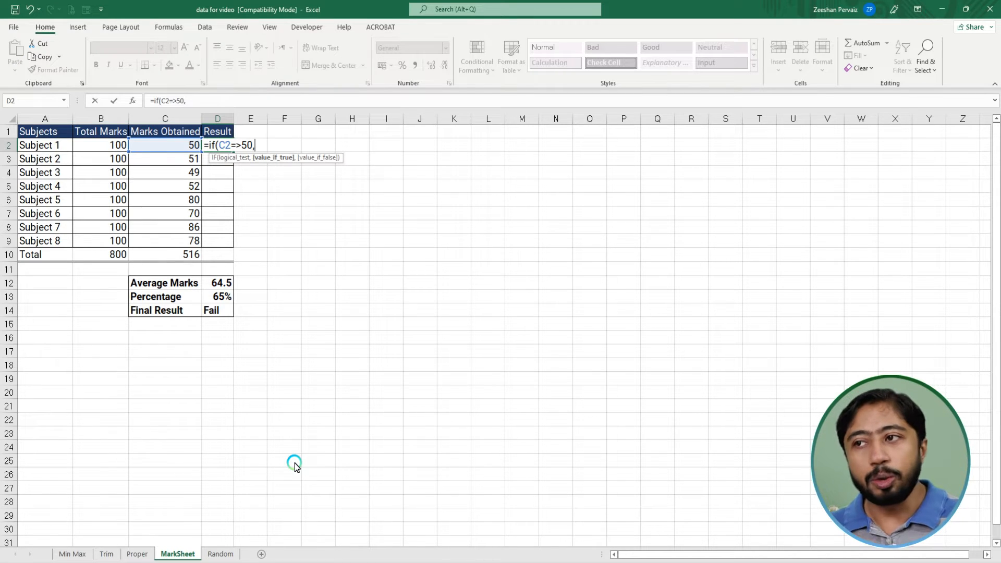
{"action": "type", "text": "\"Pa"}
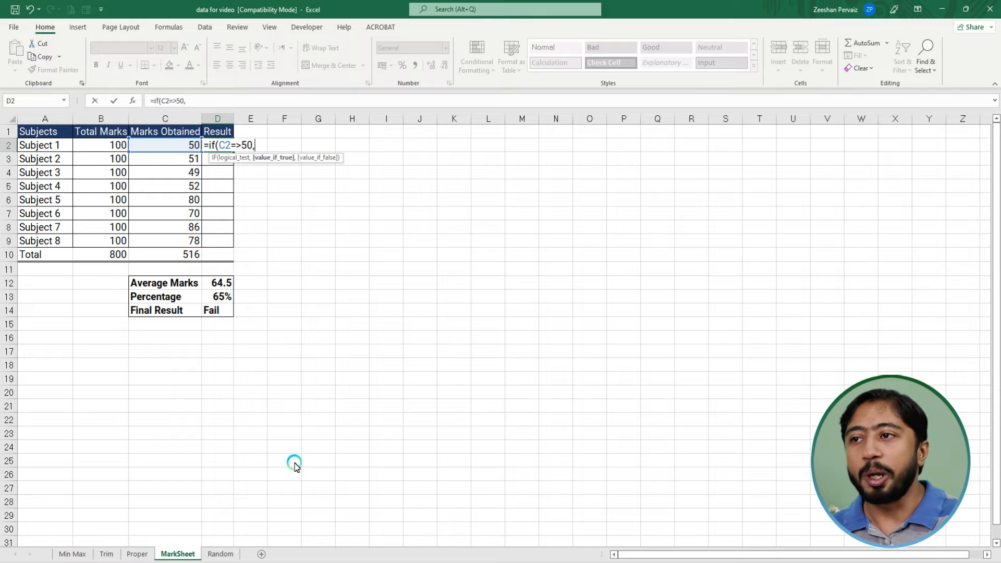
{"action": "key", "text": "BackSpace"}
{"action": "type", "text": "ass\""}
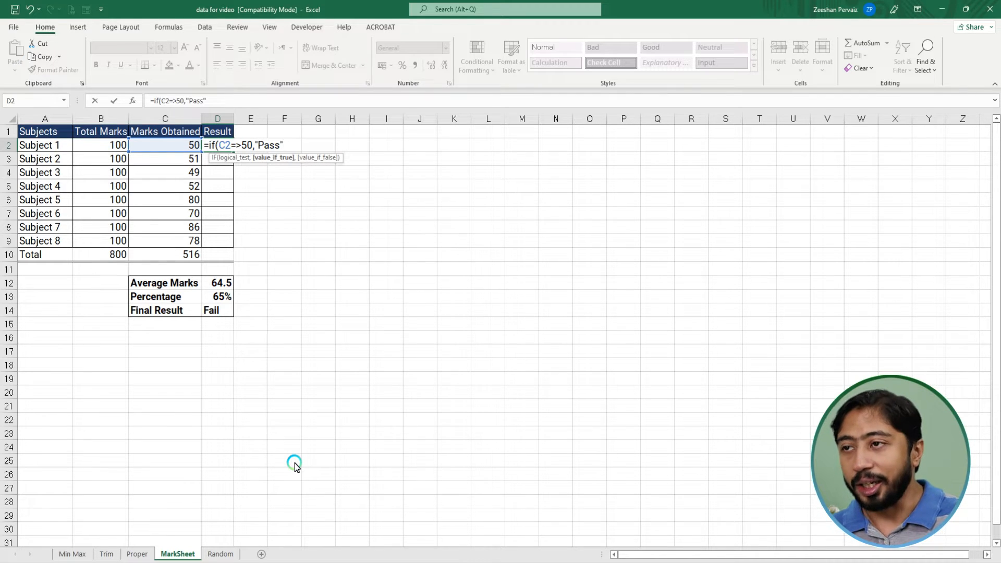
{"action": "type", "text": ","}
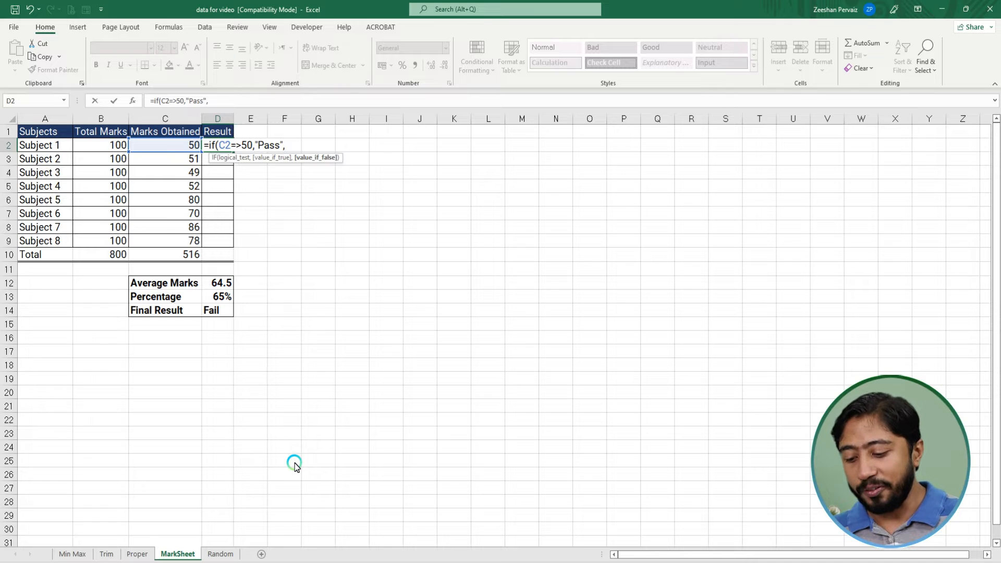
{"action": "type", "text": "\""}
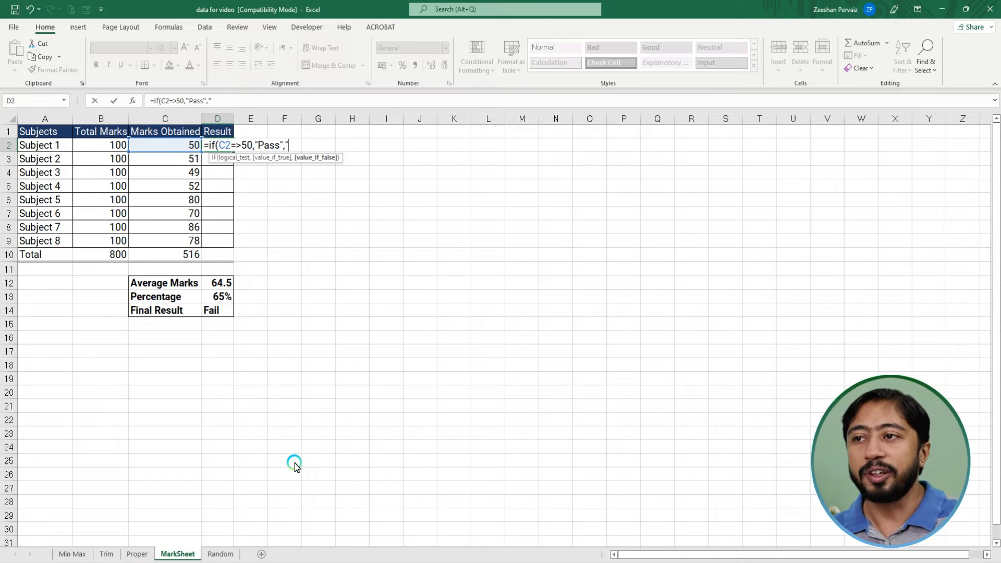
{"action": "type", "text": "Fail"}
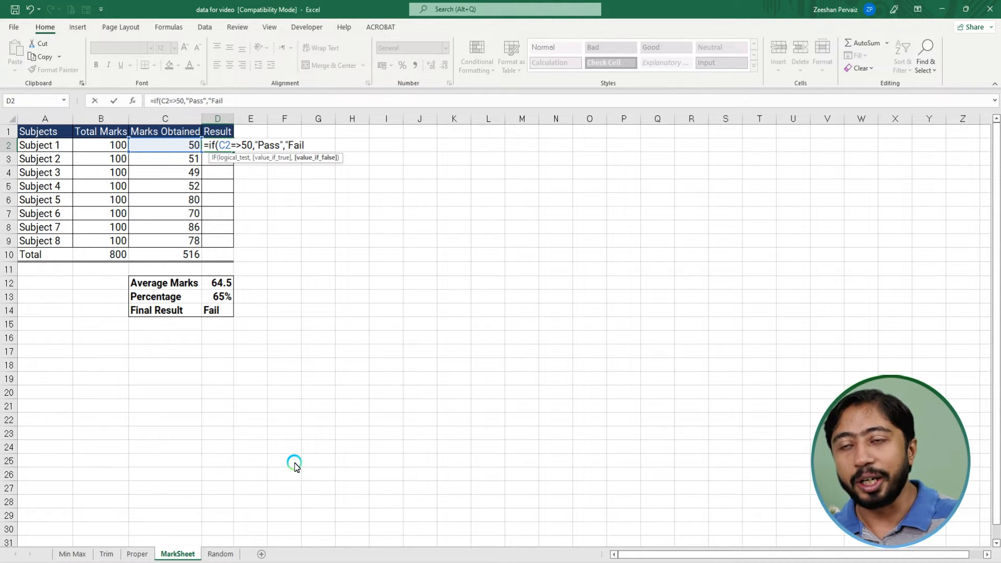
{"action": "type", "text": "\""}
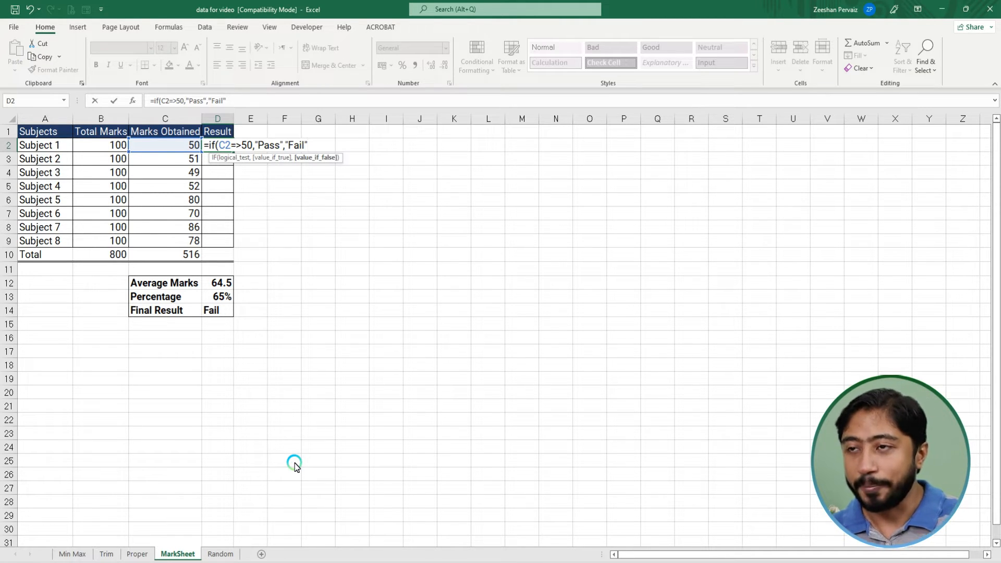
{"action": "type", "text": ")"}
{"action": "key", "text": "Return"}
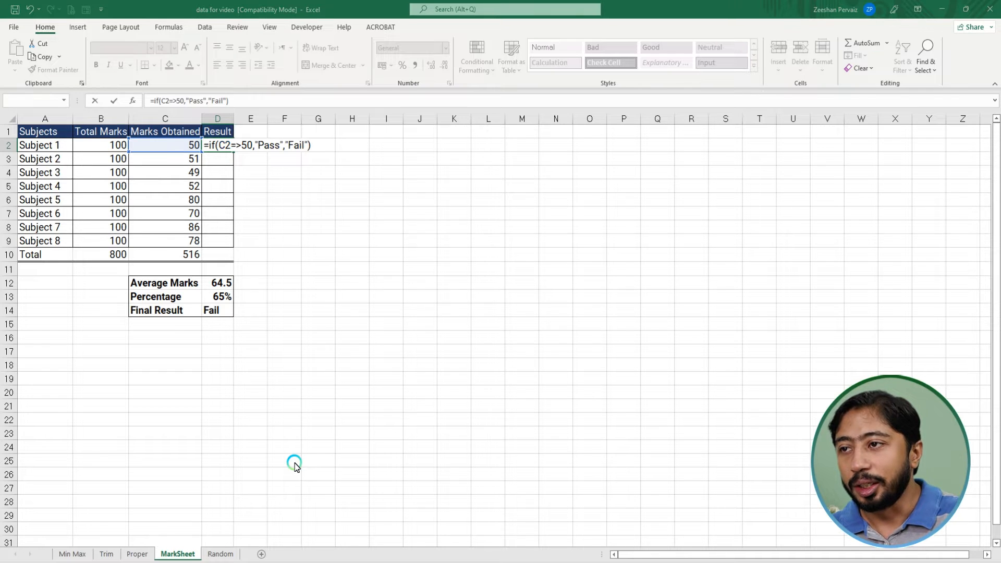
{"action": "key", "text": "Return"}
Copy the IF formula from D2 into the Result cells D3:D9 for the remaining subjects
{"action": "key", "text": "Up"}
{"action": "key", "text": "ctrl+c"}
{"action": "key", "text": "Down"}
{"action": "key", "text": "shift+Down"}
{"action": "key", "text": "shift+Down"}
{"action": "key", "text": "shift+Down"}
{"action": "key", "text": "shift+Down"}
{"action": "key", "text": "shift+Down"}
{"action": "key", "text": "shift+Down"}
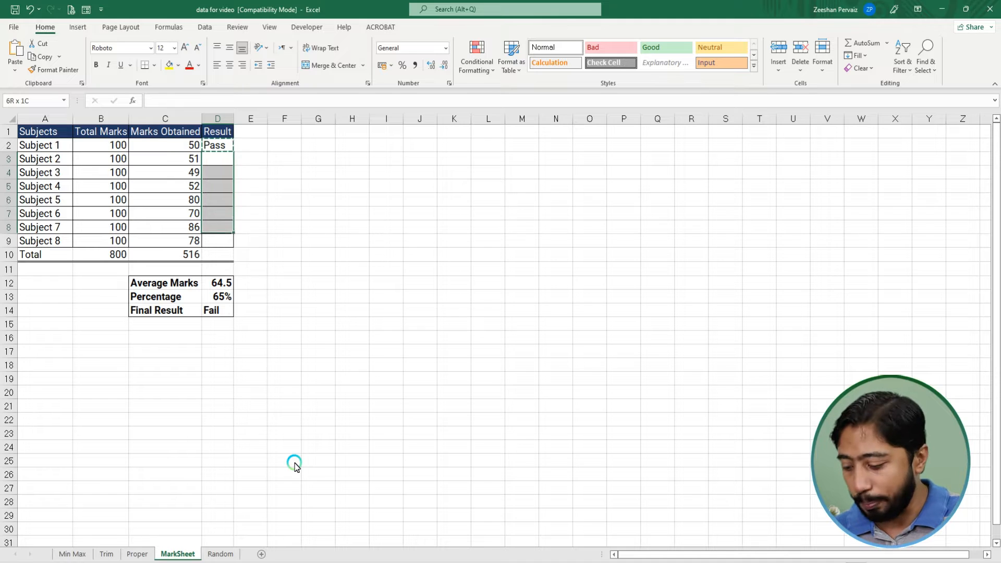
{"action": "key", "text": "ctrl+v"}
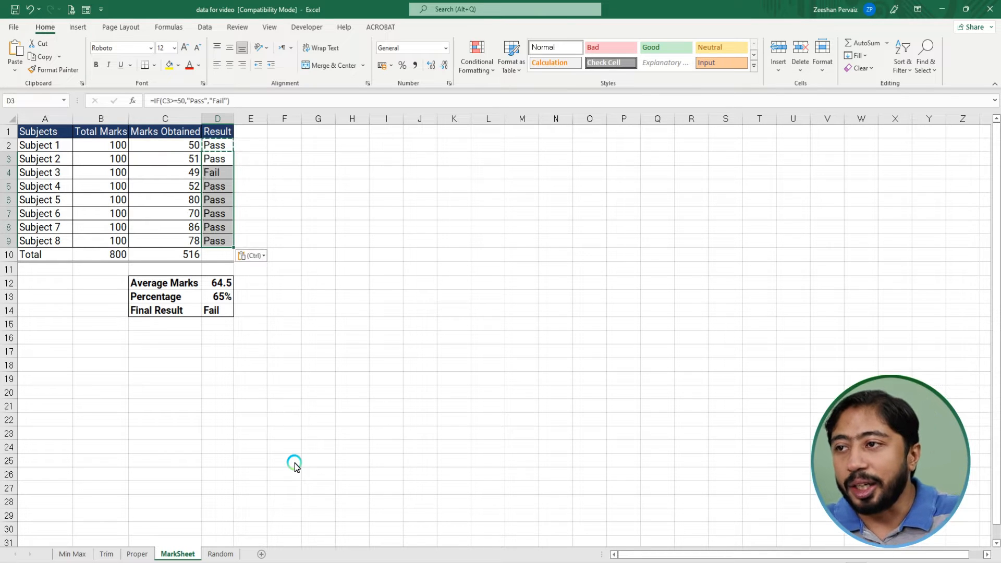
{"action": "key", "text": "Up"}
{"action": "key", "text": "Down"}
{"action": "key", "text": "Down"}
{"action": "key", "text": "Left"}
{"action": "key", "text": "Escape"}
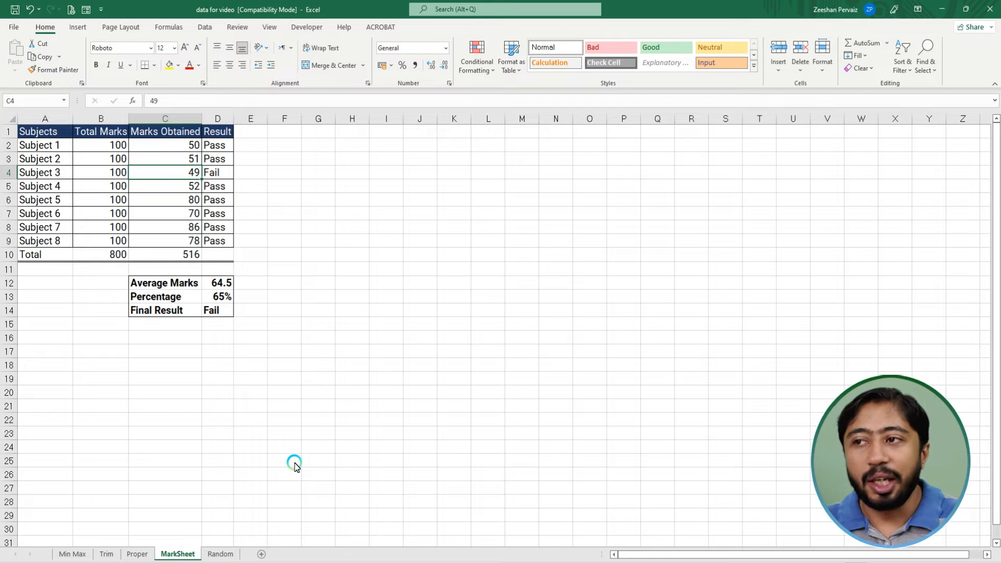
{"action": "key", "text": "Down"}
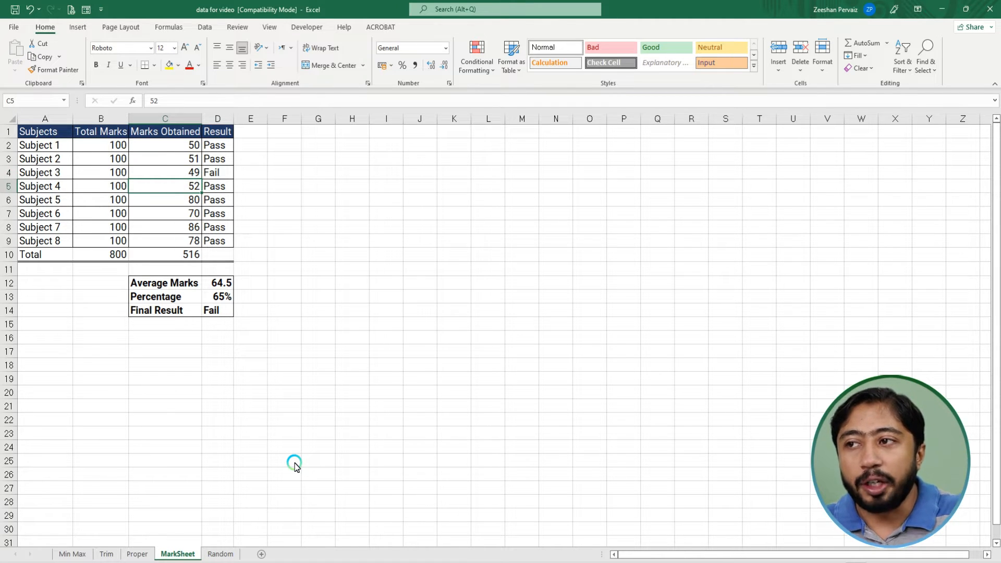
Set Subject 4's obtained marks in C5 to 40
{"action": "type", "text": "40"}
{"action": "key", "text": "Return"}
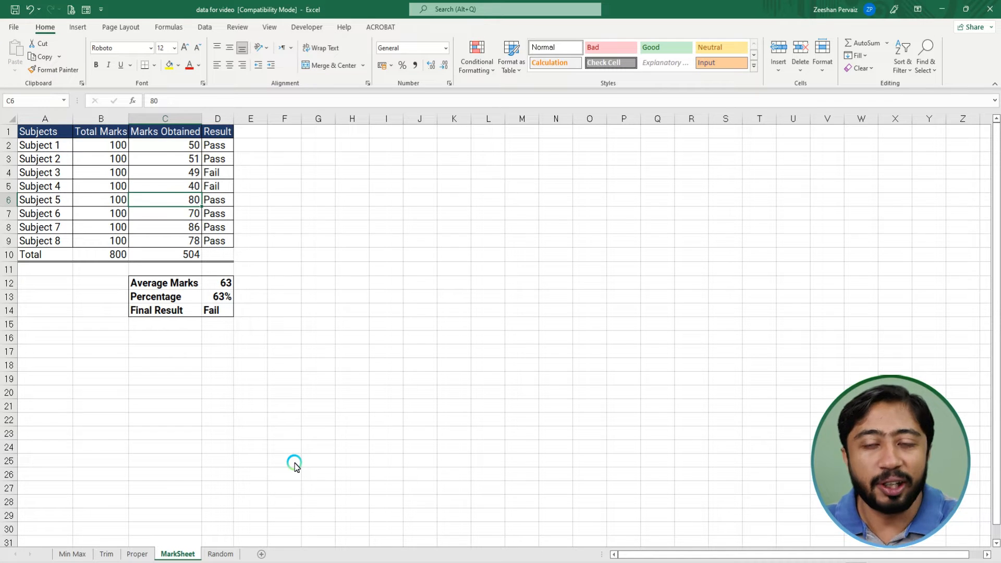
Set the obtained marks of Subject 3 in C4 and Subject 4 in C5 to 50
{"action": "key", "text": "Up"}
{"action": "key", "text": "Up"}
{"action": "type", "text": "50"}
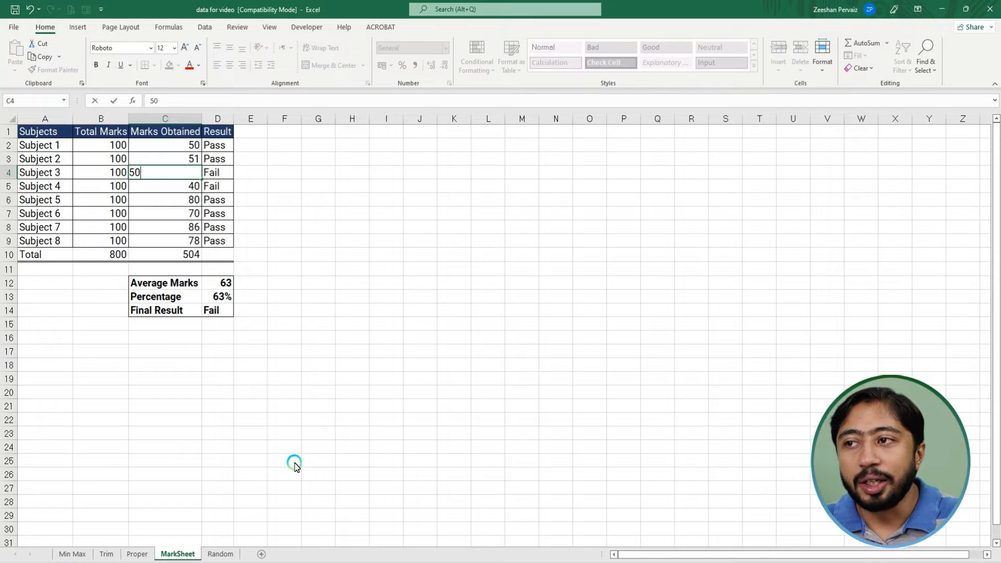
{"action": "key", "text": "Return"}
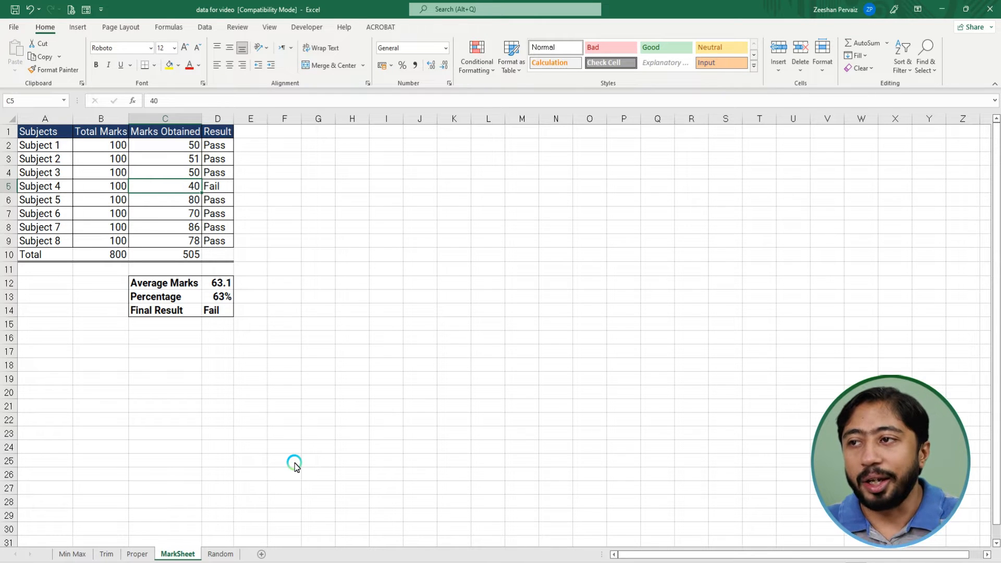
{"action": "type", "text": "50"}
{"action": "key", "text": "Return"}
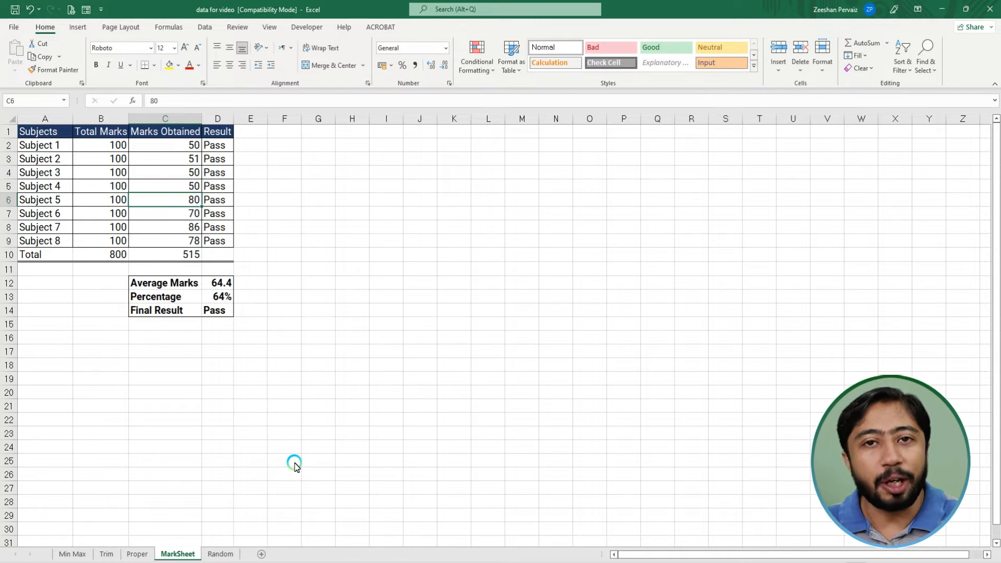
Set Subject 4's obtained marks in C5 to 49 and check the Final Result formula in D14
{"action": "key", "text": "Up"}
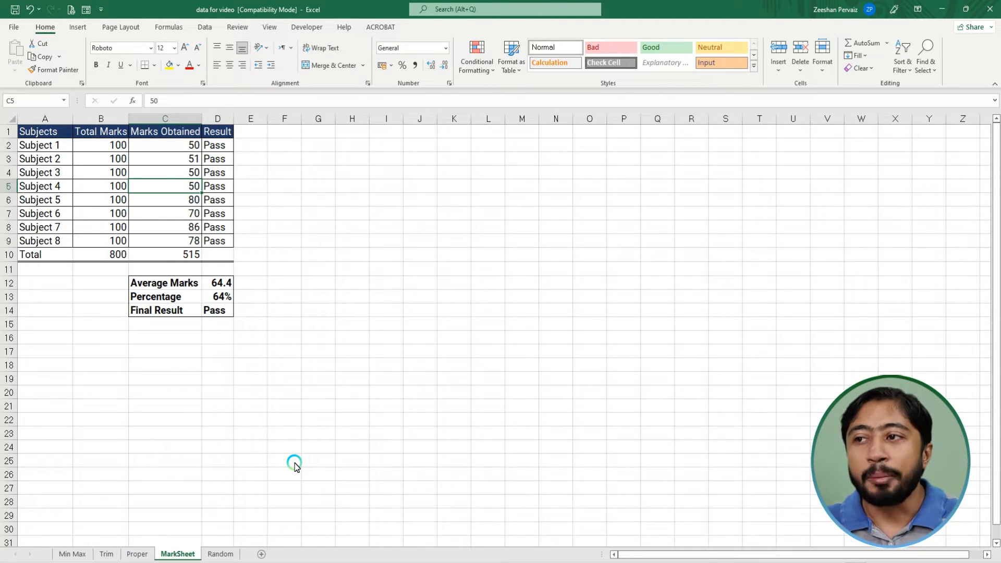
{"action": "type", "text": "49"}
{"action": "key", "text": "Return"}
{"action": "key", "text": "Down"}
{"action": "key", "text": "Down"}
{"action": "key", "text": "Down"}
{"action": "key", "text": "Down"}
{"action": "key", "text": "Down"}
{"action": "key", "text": "Down"}
{"action": "key", "text": "Down"}
{"action": "key", "text": "Down"}
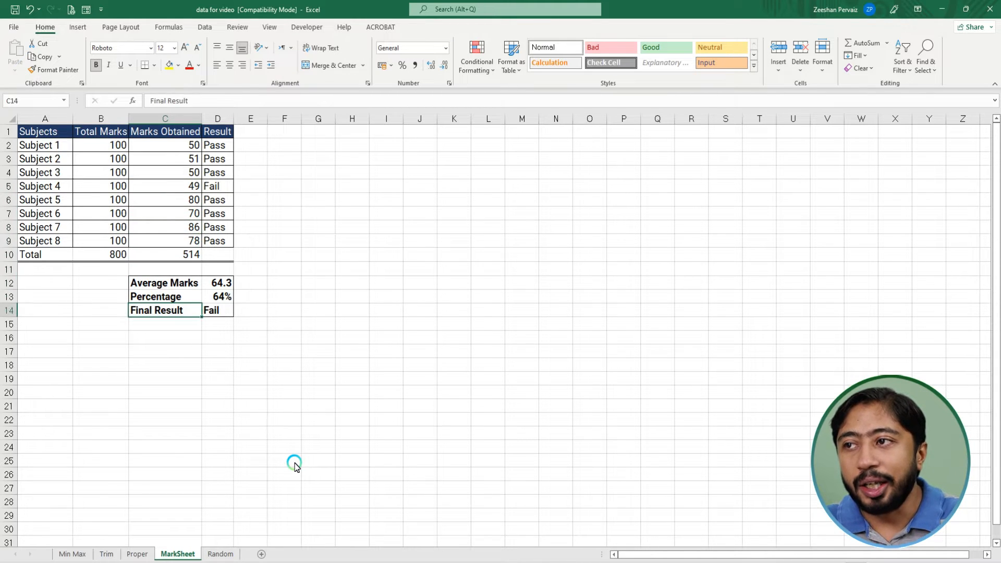
{"action": "key", "text": "Right"}
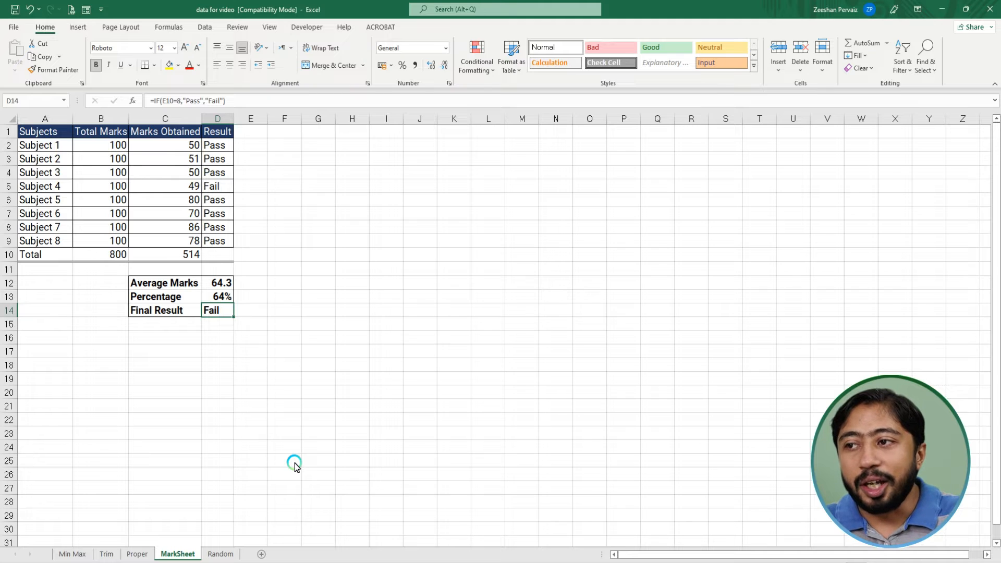
Compare the Final Result in D14 with Subject 4's Result formula in D5
{"action": "key", "text": "Left"}
{"action": "key", "text": "Right"}
{"action": "key", "text": "Left"}
{"action": "key", "text": "Up"}
{"action": "key", "text": "Up"}
{"action": "key", "text": "Up"}
{"action": "key", "text": "Up"}
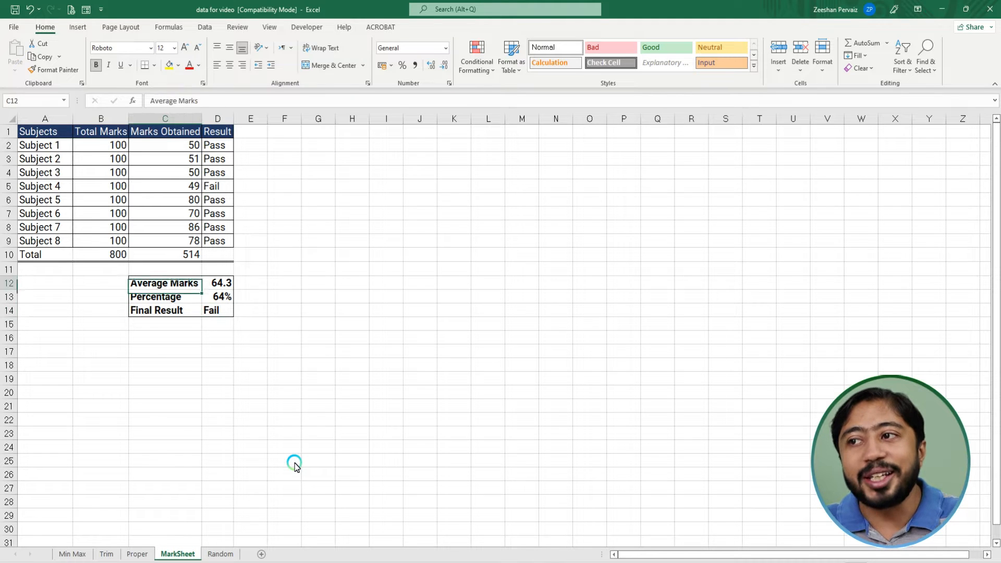
{"action": "key", "text": "Up"}
{"action": "key", "text": "Up"}
{"action": "key", "text": "Up"}
{"action": "key", "text": "Up"}
{"action": "key", "text": "Up"}
{"action": "key", "text": "Up"}
{"action": "key", "text": "Down"}
{"action": "key", "text": "Right"}
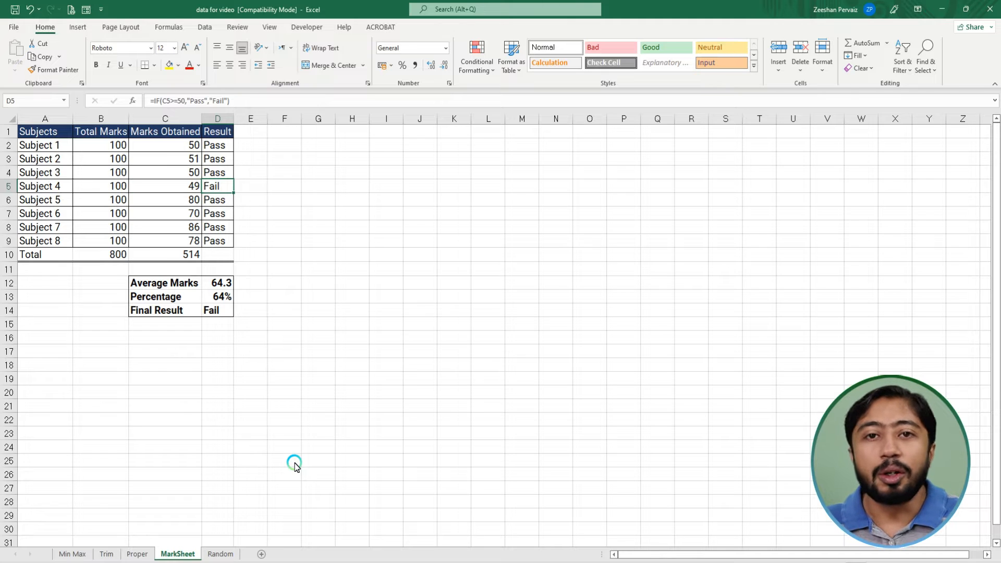
Set Subject 4's obtained marks in C5 back to 50
{"action": "key", "text": "Left"}
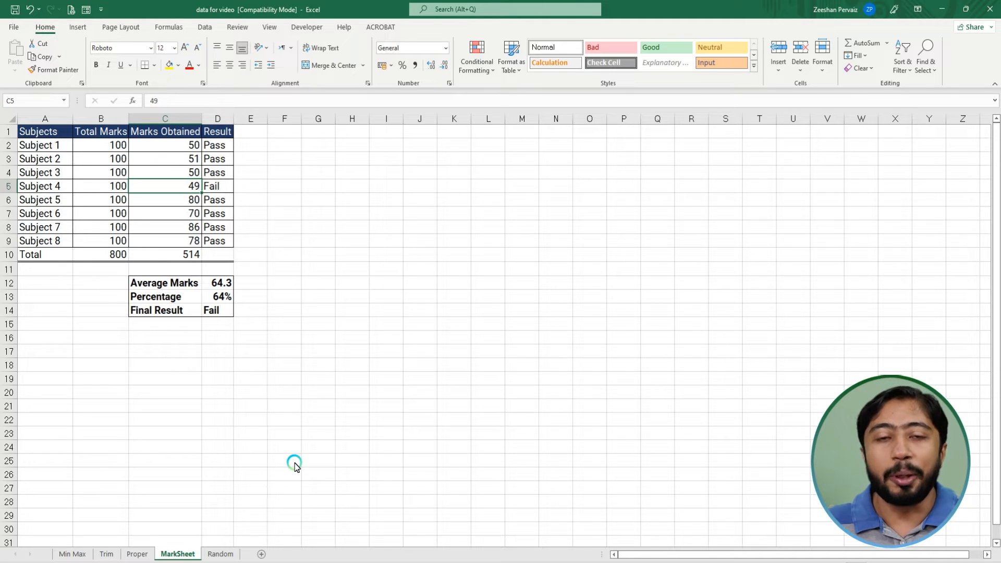
{"action": "type", "text": "50"}
{"action": "key", "text": "Return"}
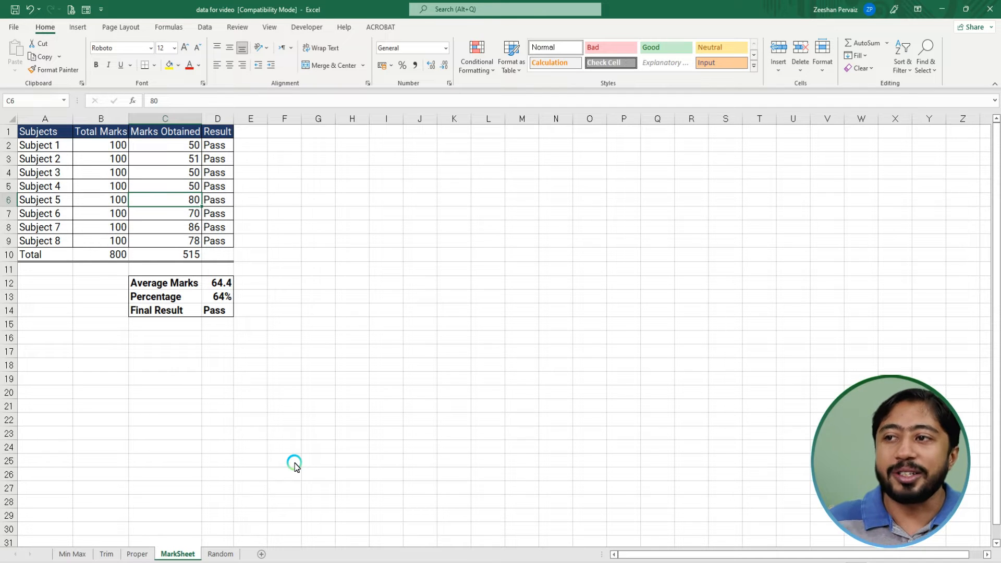
Go through the Result column and inspect the hidden helper formula in E2 beside Subject 1's result
{"action": "key", "text": "Down"}
{"action": "key", "text": "Down"}
{"action": "key", "text": "Down"}
{"action": "key", "text": "Down"}
{"action": "key", "text": "Down"}
{"action": "key", "text": "Down"}
{"action": "key", "text": "Down"}
{"action": "key", "text": "Down"}
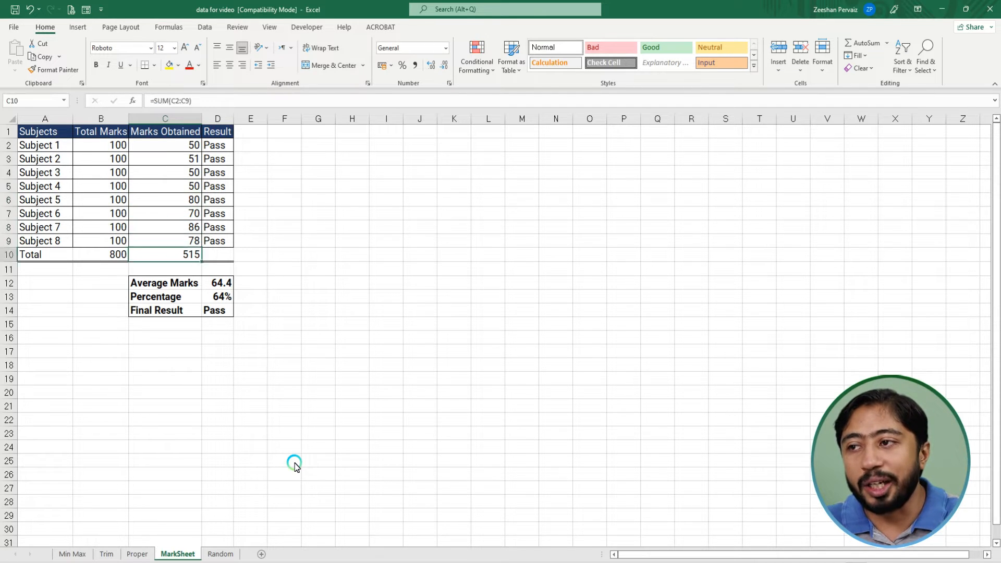
{"action": "key", "text": "Right"}
{"action": "key", "text": "Up"}
{"action": "key", "text": "Up"}
{"action": "key", "text": "Up"}
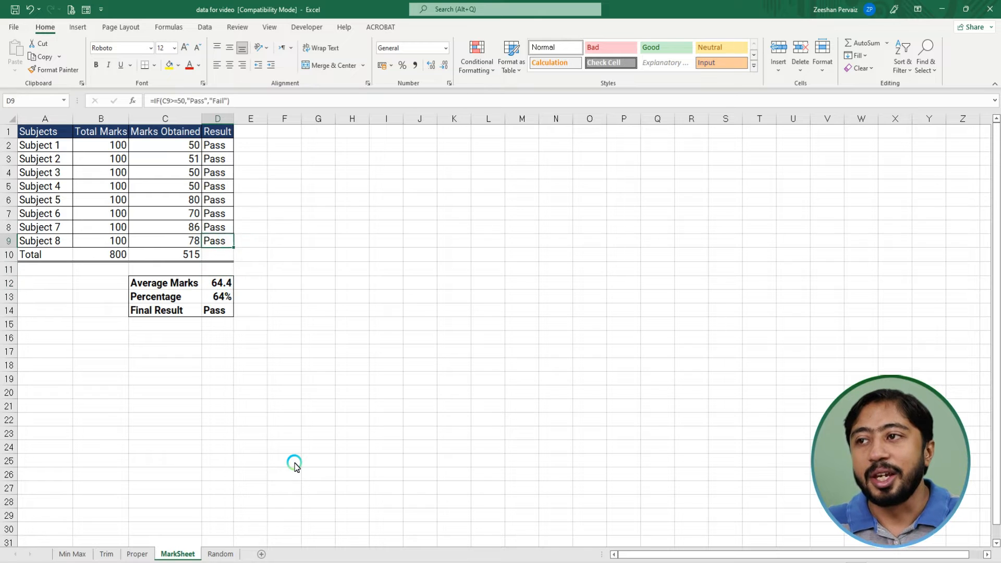
{"action": "key", "text": "Right"}
{"action": "key", "text": "Up"}
{"action": "key", "text": "Up"}
{"action": "key", "text": "Up"}
{"action": "key", "text": "Up"}
{"action": "key", "text": "Up"}
{"action": "key", "text": "Up"}
{"action": "key", "text": "Up"}
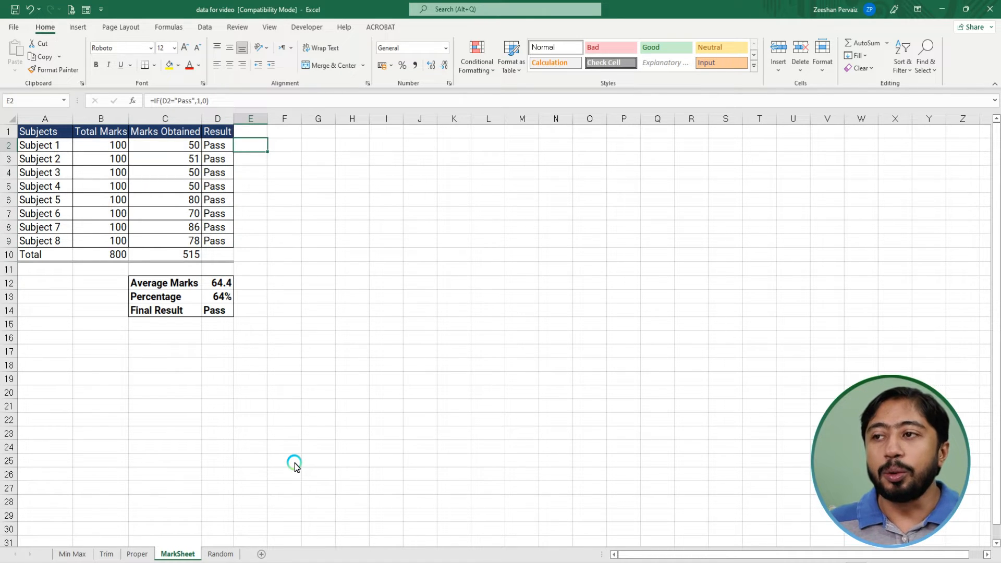
{"action": "key", "text": "F2"}
{"action": "key", "text": "Escape"}
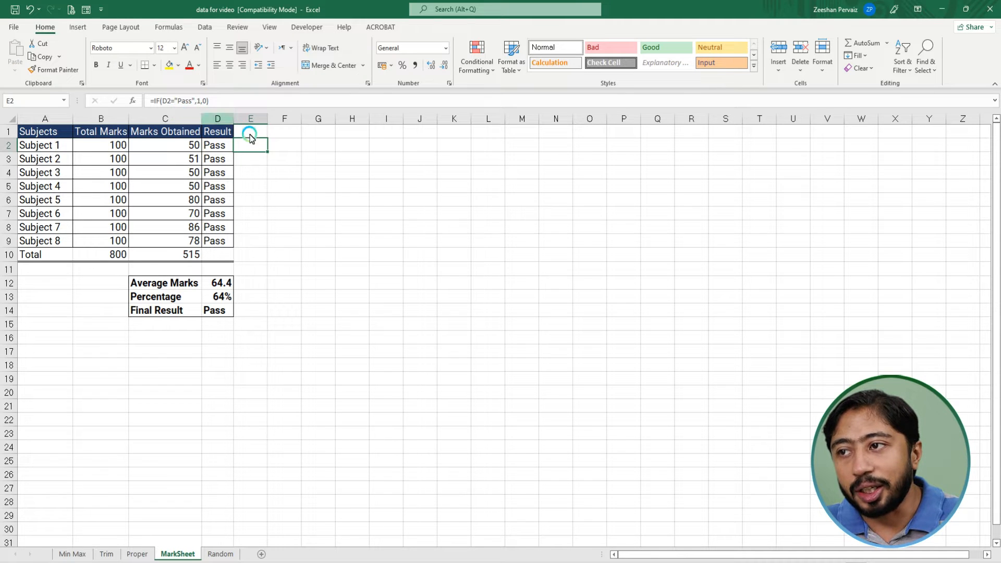
Set the font colour of the hidden helper cells E2:E9 to black
{"action": "left_click", "coordinate": [252, 154]}
{"action": "left_click", "coordinate": [255, 241]}
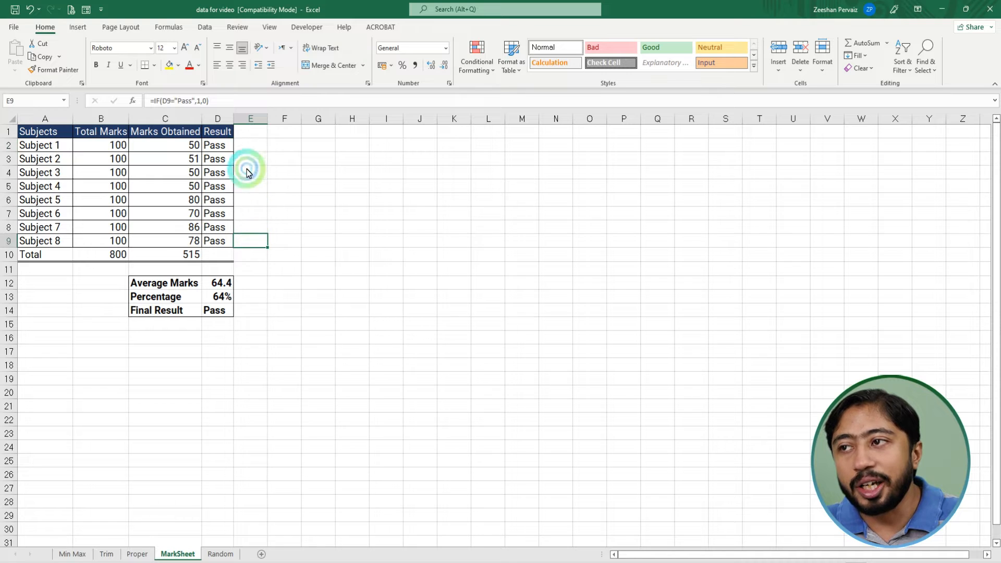
{"action": "left_click_drag", "start_coordinate": [252, 152], "coordinate": [251, 241]}
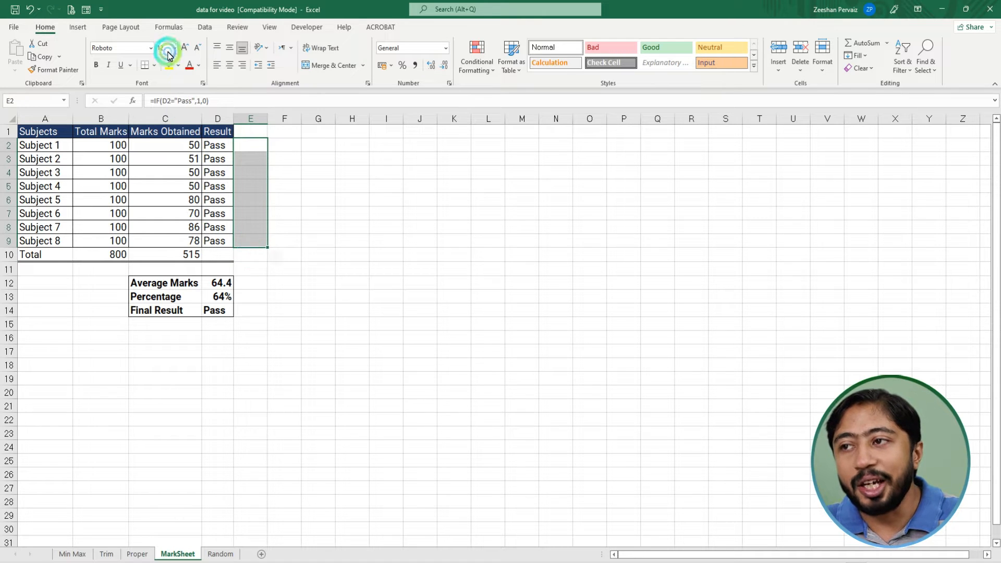
{"action": "left_click", "coordinate": [198, 65]}
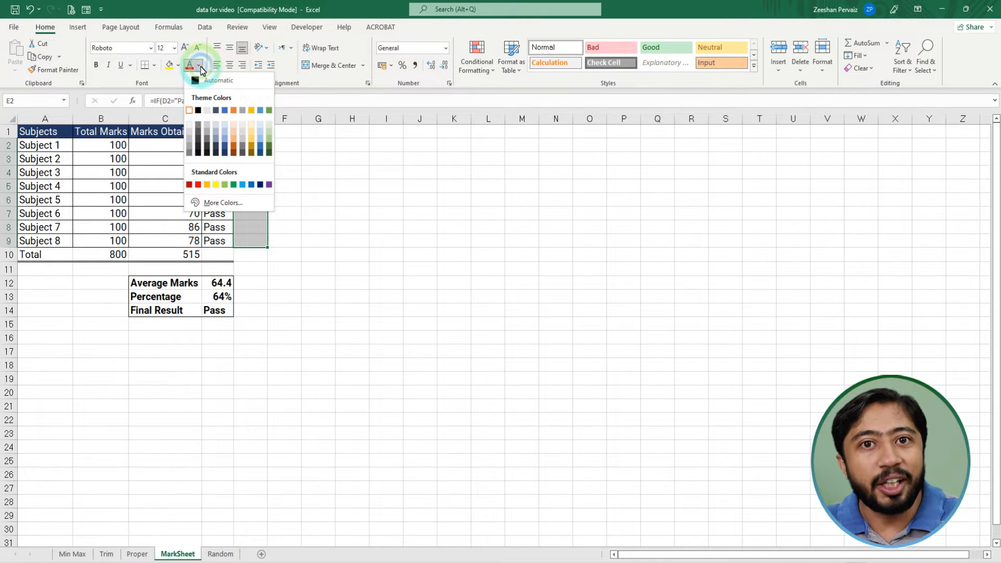
{"action": "left_click", "coordinate": [200, 110]}
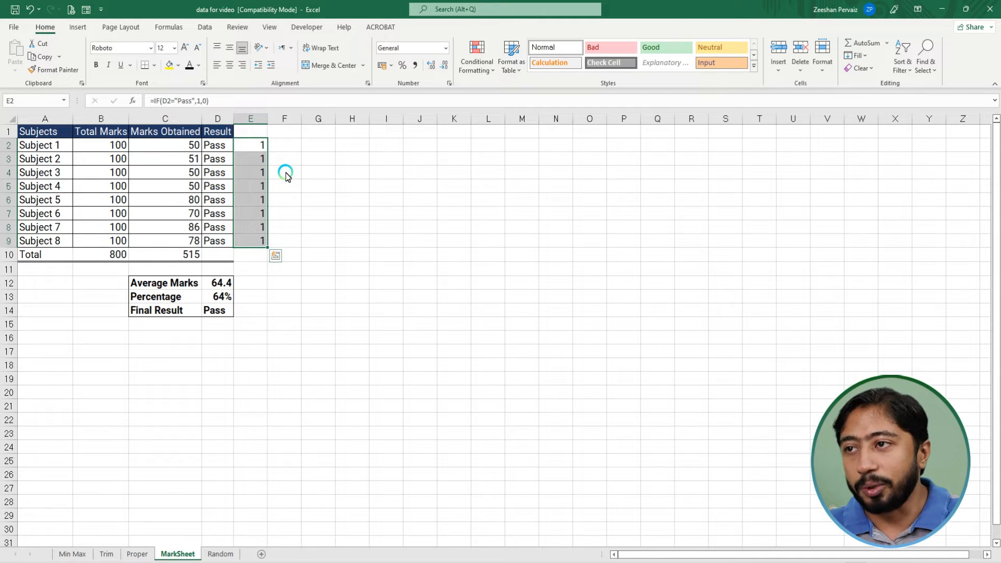
Inspect the helper formula in E2 and return the font colour of E2:E9 to white
{"action": "key", "text": "F2"}
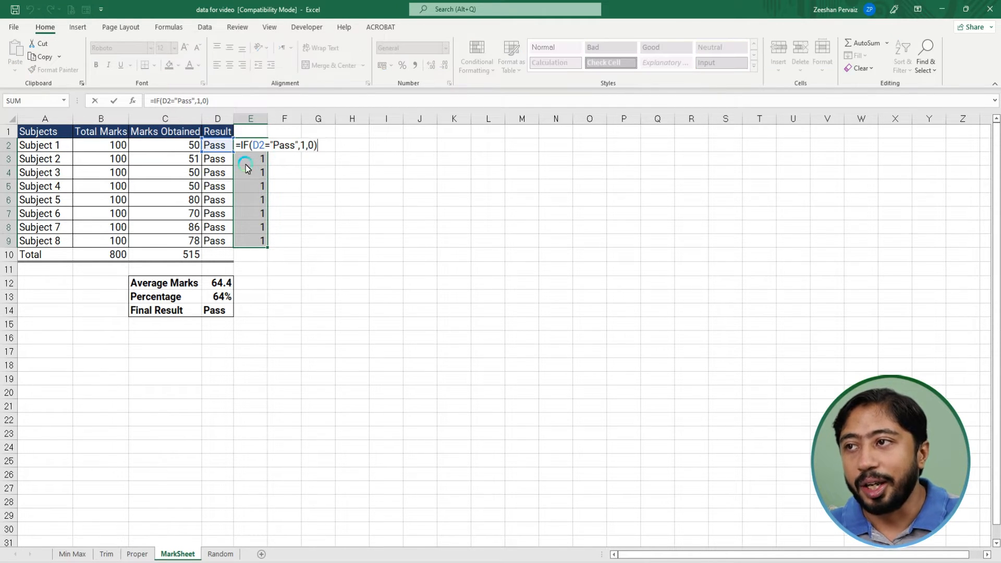
{"action": "key", "text": "Escape"}
{"action": "left_click", "coordinate": [199, 65]}
{"action": "left_click", "coordinate": [190, 110]}
{"action": "left_click", "coordinate": [250, 172]}
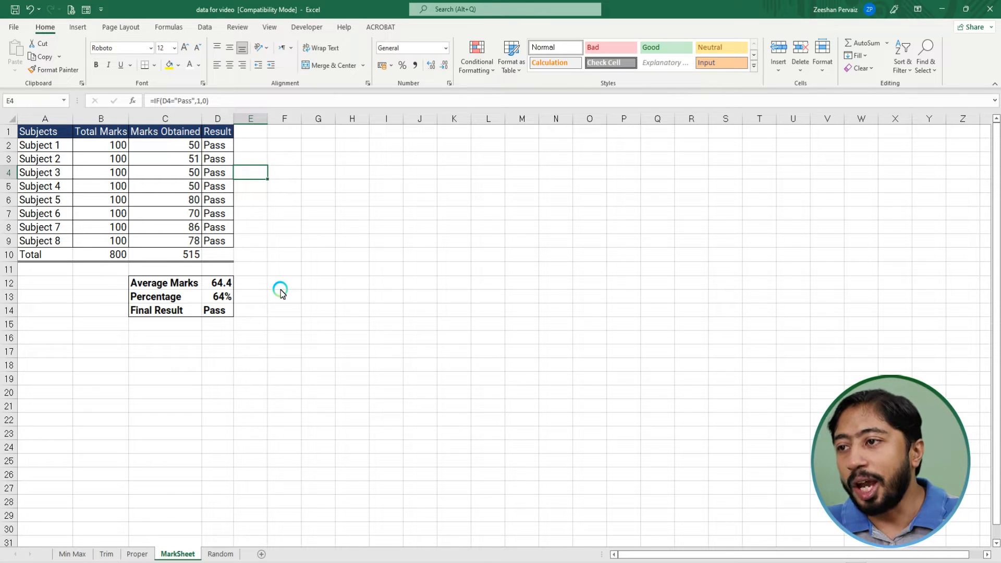
Inspect the Final Result formula in D14 and the cell it references
{"action": "left_click", "coordinate": [214, 310]}
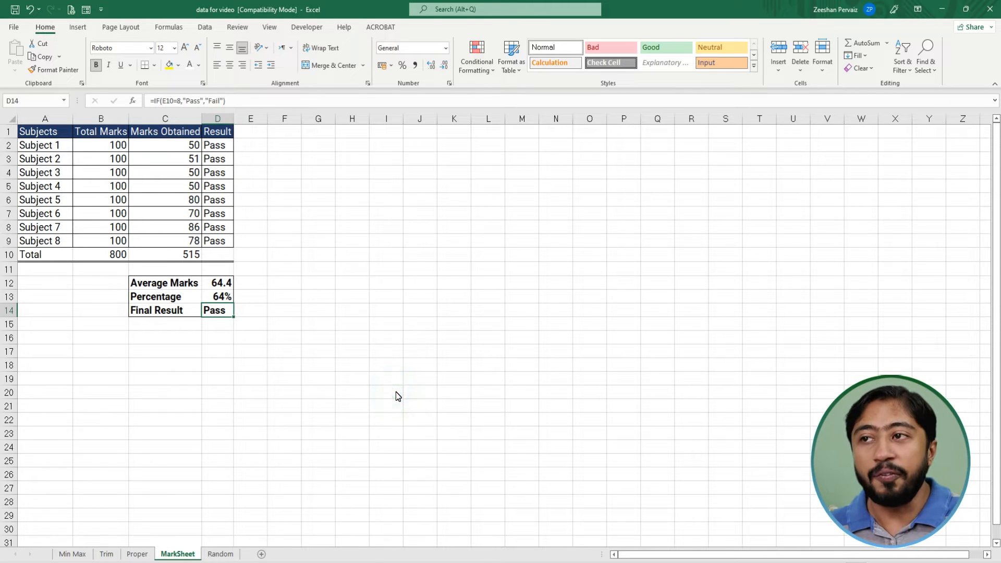
{"action": "key", "text": "F2"}
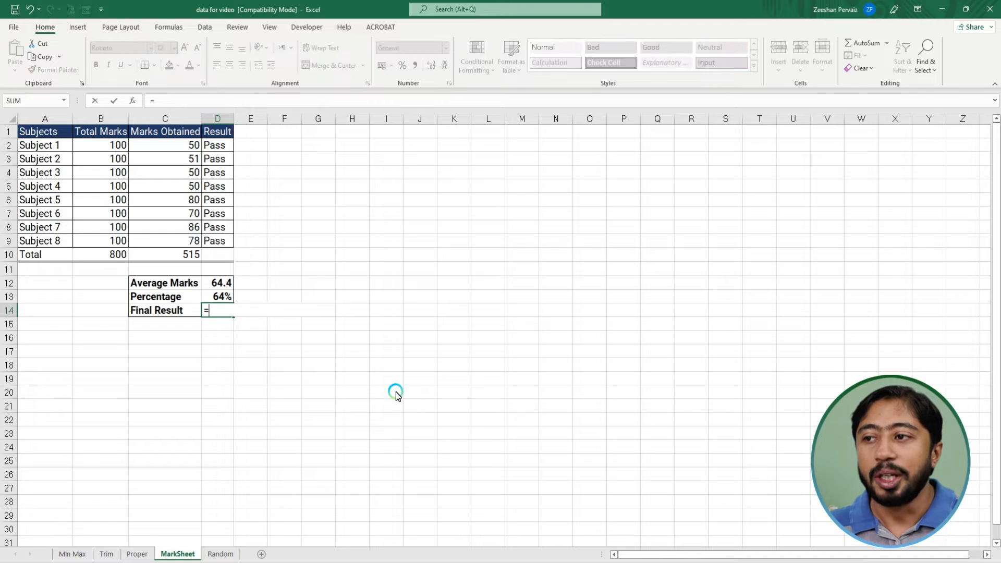
{"action": "key", "text": "Escape"}
{"action": "key", "text": "F2"}
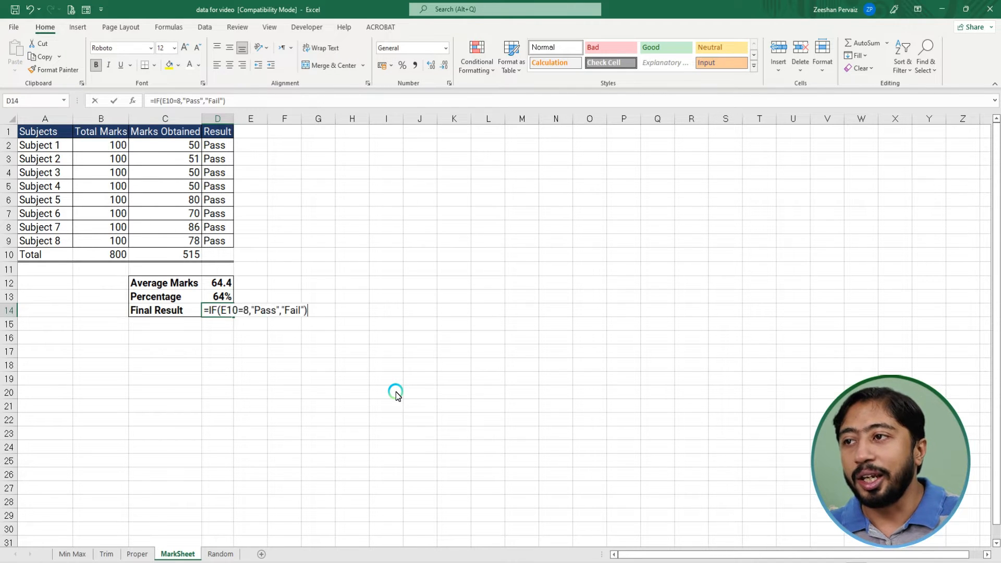
{"action": "key", "text": "Escape"}
{"action": "key", "text": "F2"}
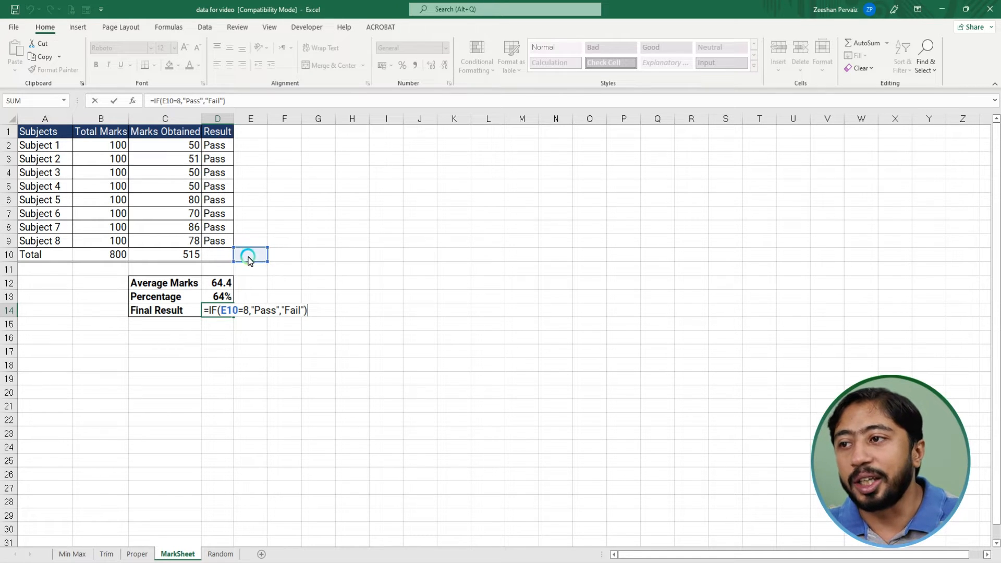
Set the font colour of the helper total in E10 to automatic and inspect its SUM formula
{"action": "left_click", "coordinate": [262, 257]}
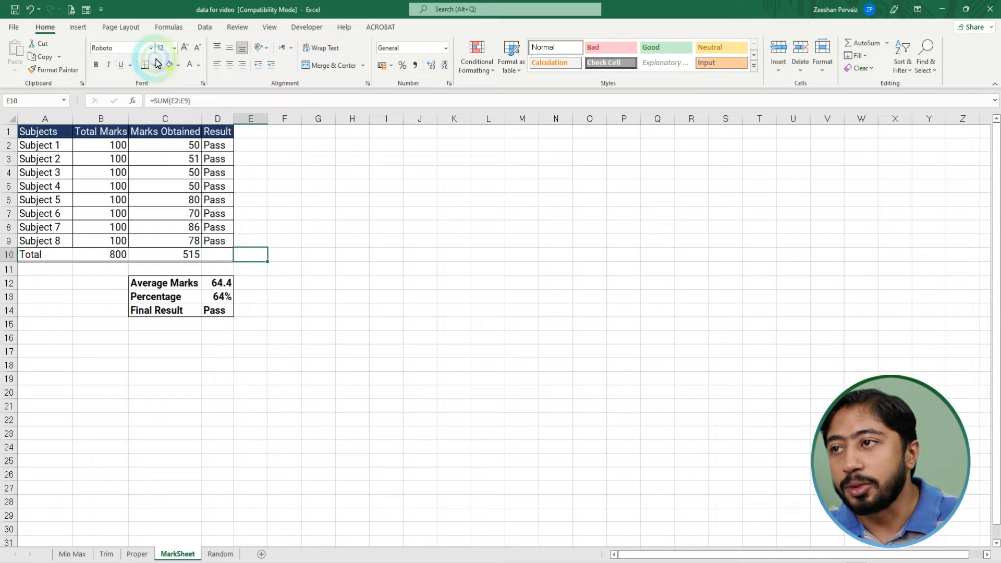
{"action": "left_click", "coordinate": [198, 65]}
{"action": "left_click", "coordinate": [211, 83]}
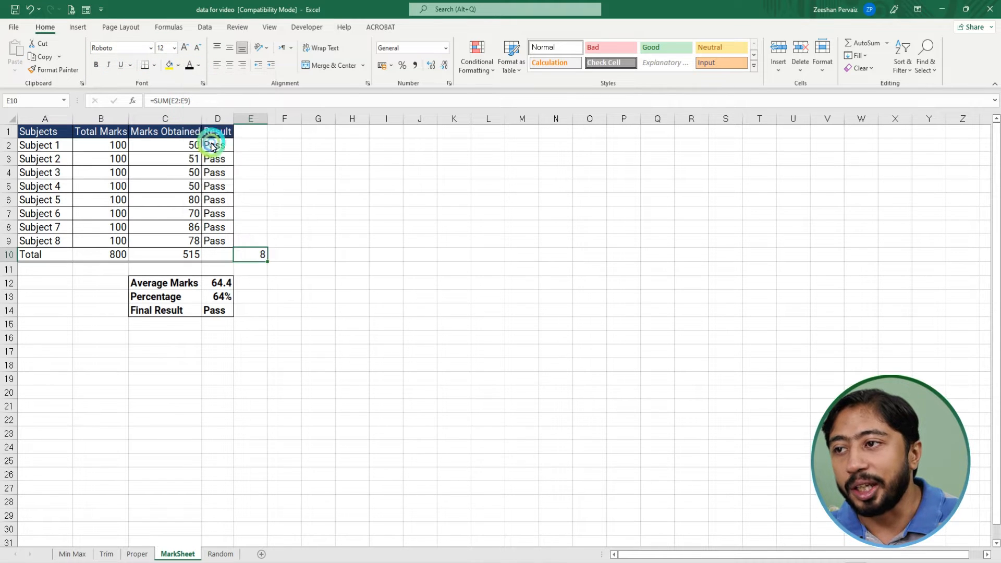
{"action": "key", "text": "F2"}
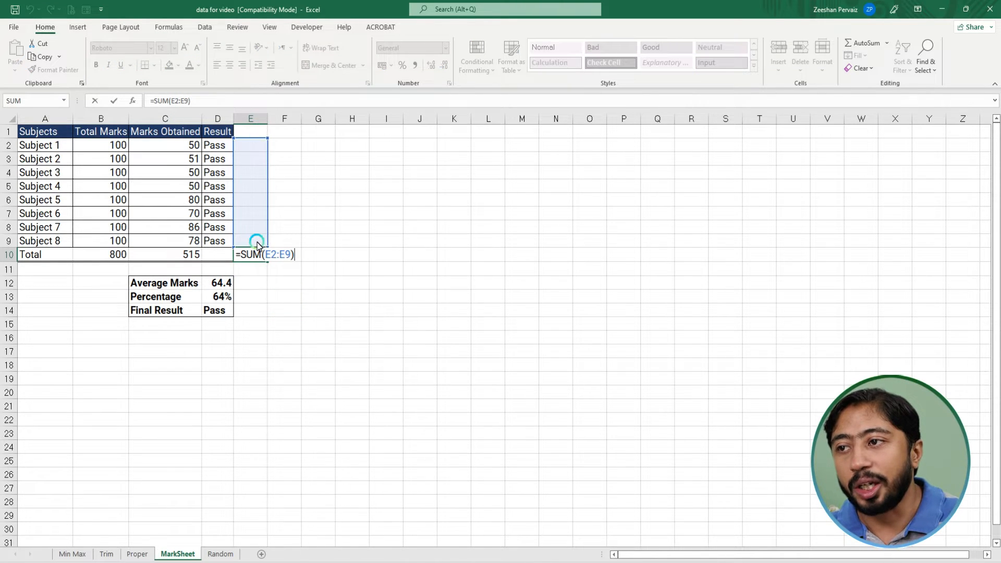
Review the Final Result formula in D14 again along with the helper cells E2:E9
{"action": "left_click", "coordinate": [221, 311]}
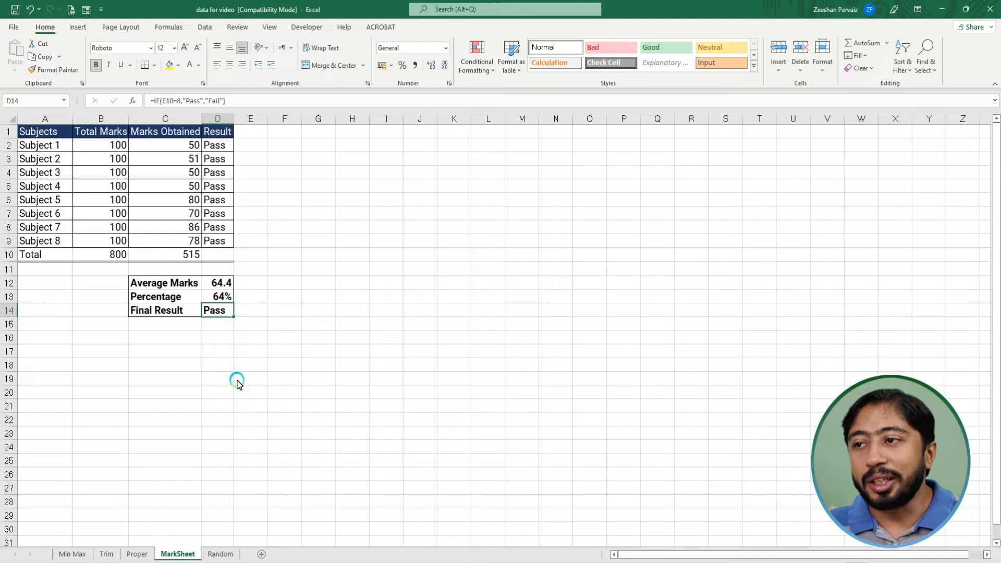
{"action": "key", "text": "F2"}
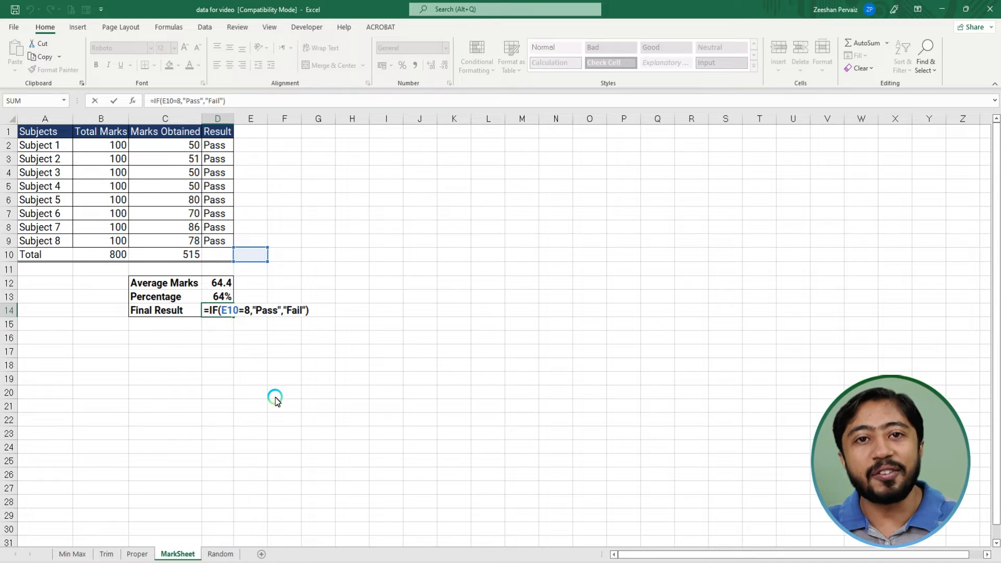
{"action": "left_click", "coordinate": [229, 147]}
{"action": "left_click_drag", "start_coordinate": [243, 151], "coordinate": [246, 241]}
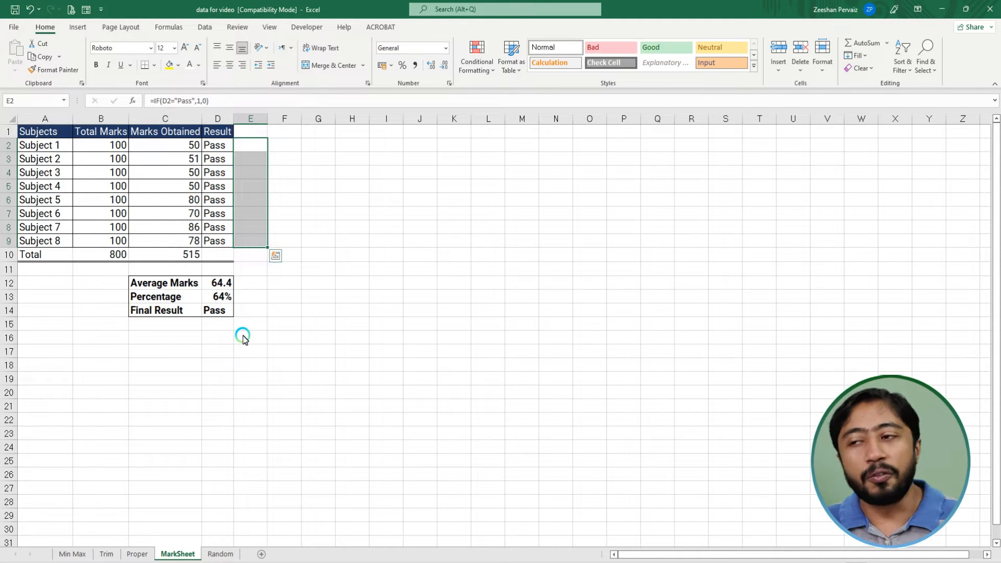
Set Subject 3's obtained marks in C4 to 49
{"action": "key", "text": "Left"}
{"action": "key", "text": "Left"}
{"action": "key", "text": "Down"}
{"action": "key", "text": "Down"}
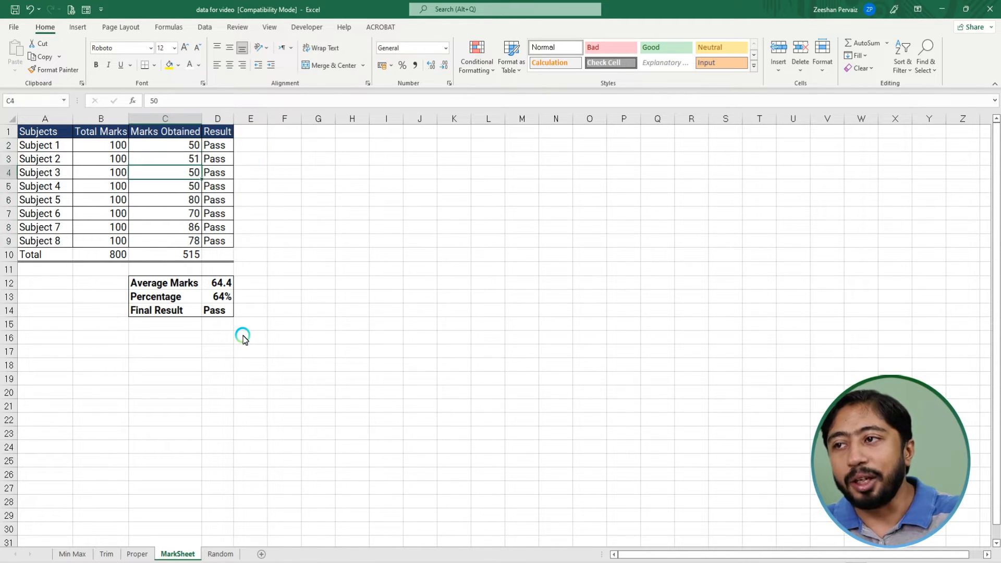
{"action": "type", "text": "49"}
{"action": "key", "text": "Return"}
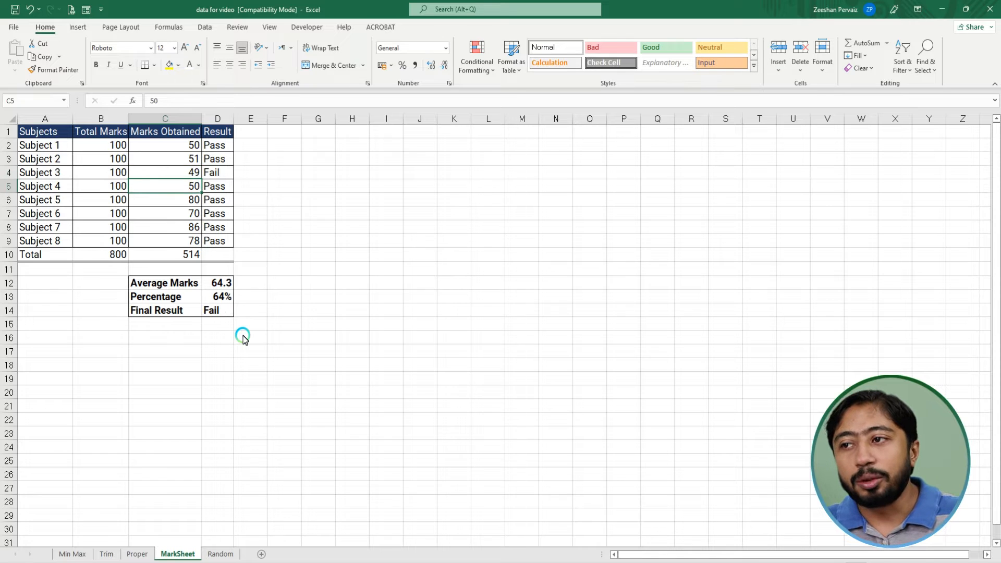
Reveal the hidden helper total in E10 with the automatic font colour and select the Final Result in D14
{"action": "left_click", "coordinate": [249, 256]}
{"action": "left_click", "coordinate": [198, 65]}
{"action": "left_click", "coordinate": [194, 82]}
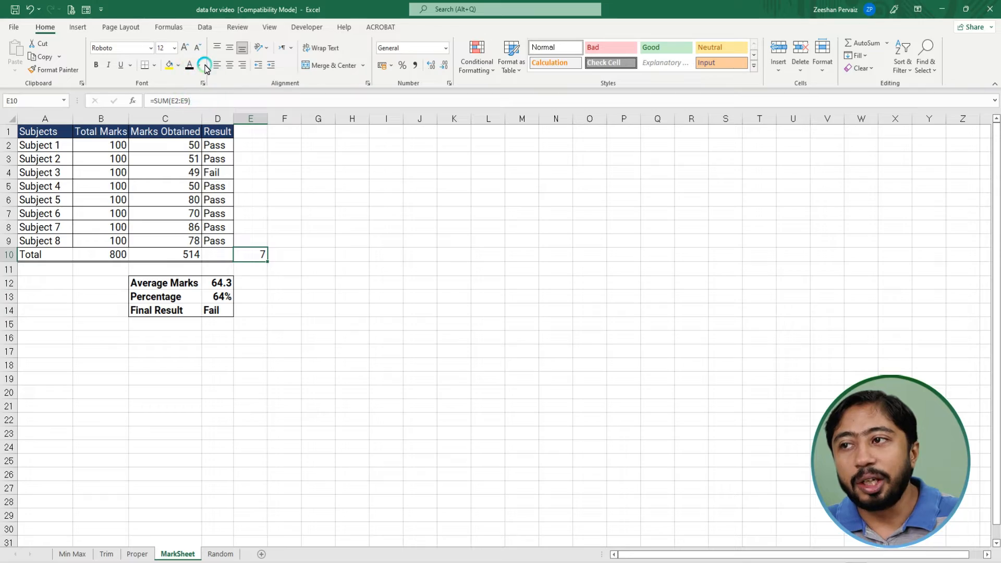
{"action": "left_click", "coordinate": [216, 309]}
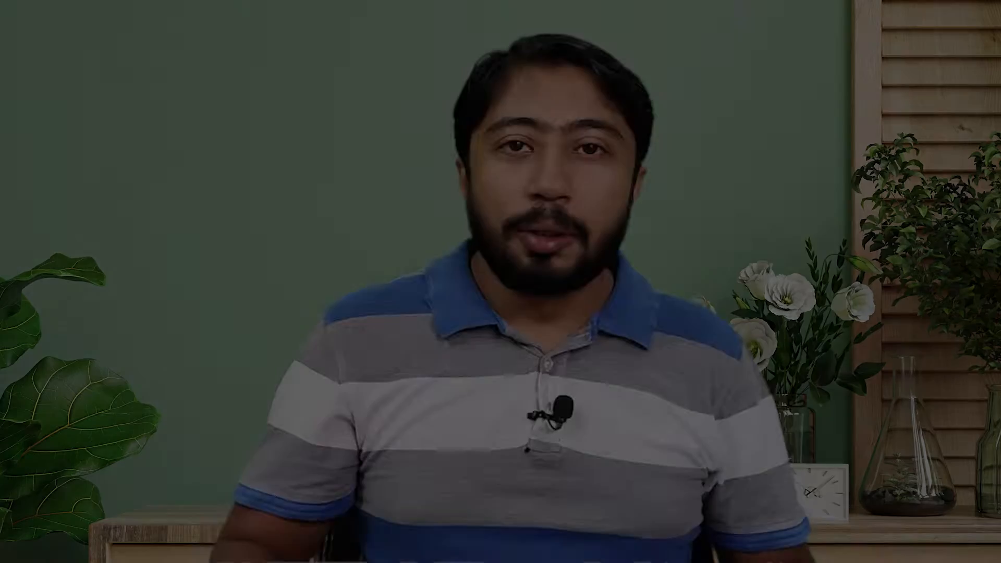
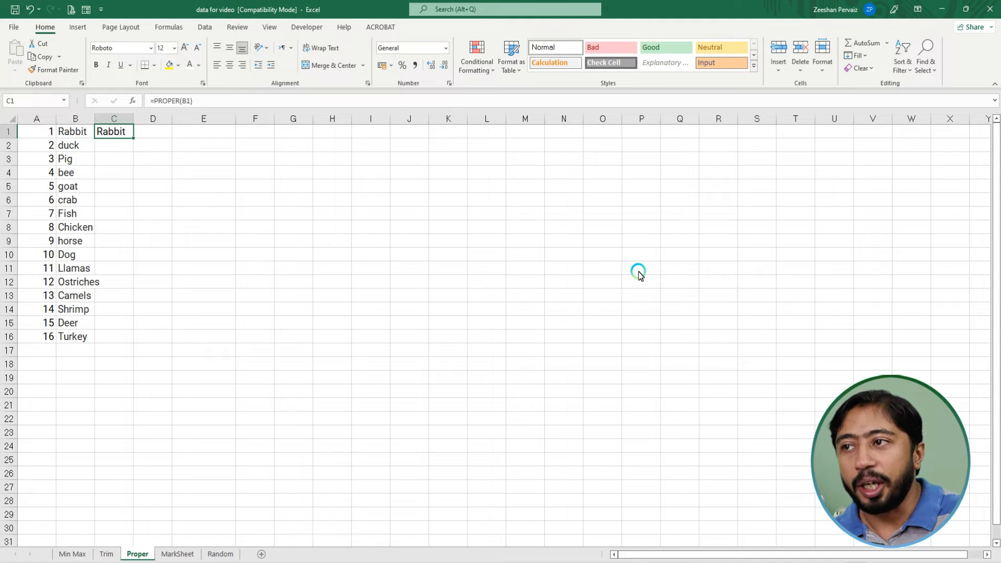
Fill the copied PROPER formula from C1 down into C2:C16 beside the list of animals
{"action": "key", "text": "shift+Down"}
{"action": "key", "text": "shift+Down"}
{"action": "key", "text": "shift+Down"}
{"action": "key", "text": "shift+Down"}
{"action": "key", "text": "shift+Down"}
{"action": "key", "text": "shift+Down"}
{"action": "key", "text": "shift+Down"}
{"action": "key", "text": "shift+Down"}
{"action": "key", "text": "shift+Down"}
{"action": "key", "text": "shift+Down"}
{"action": "key", "text": "shift+Down"}
{"action": "key", "text": "shift+Down"}
{"action": "key", "text": "shift+Down"}
{"action": "key", "text": "shift+Down"}
{"action": "key", "text": "shift+Down"}
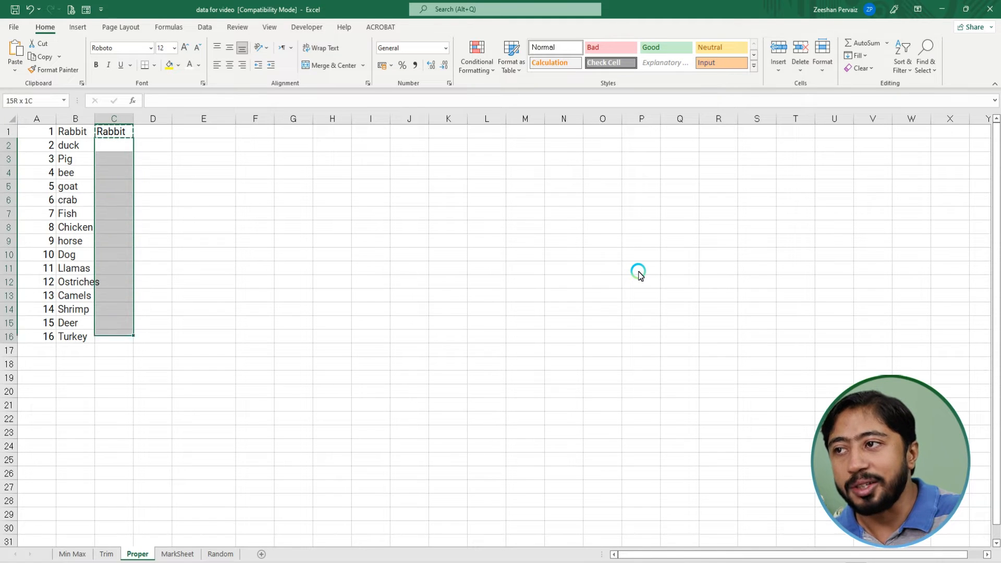
{"action": "key", "text": "ctrl+v"}
Compare the PROPER formula results in column C with the original animal names in column B around rows 4 and 5
{"action": "key", "text": "Down"}
{"action": "key", "text": "Down"}
{"action": "key", "text": "Down"}
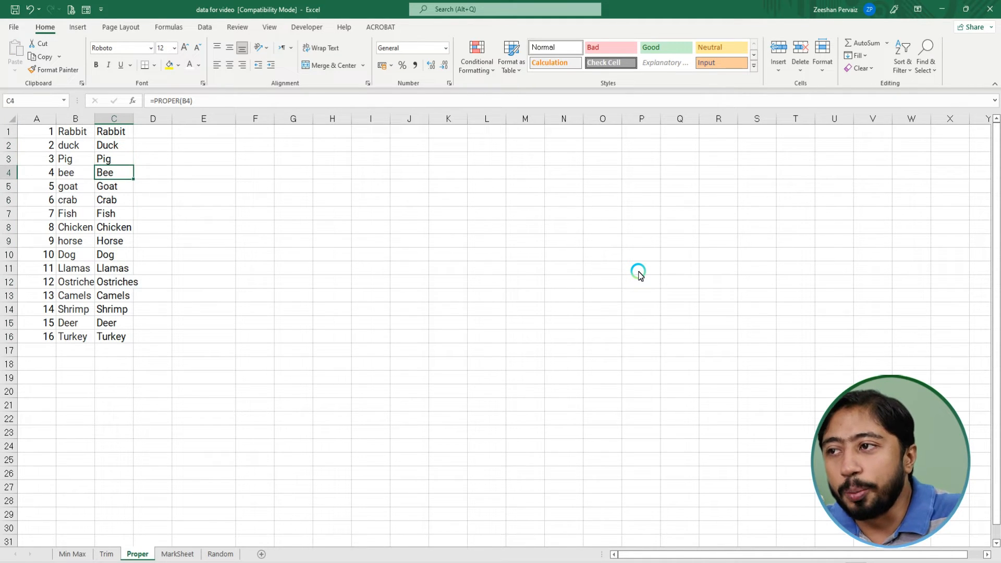
{"action": "key", "text": "Left"}
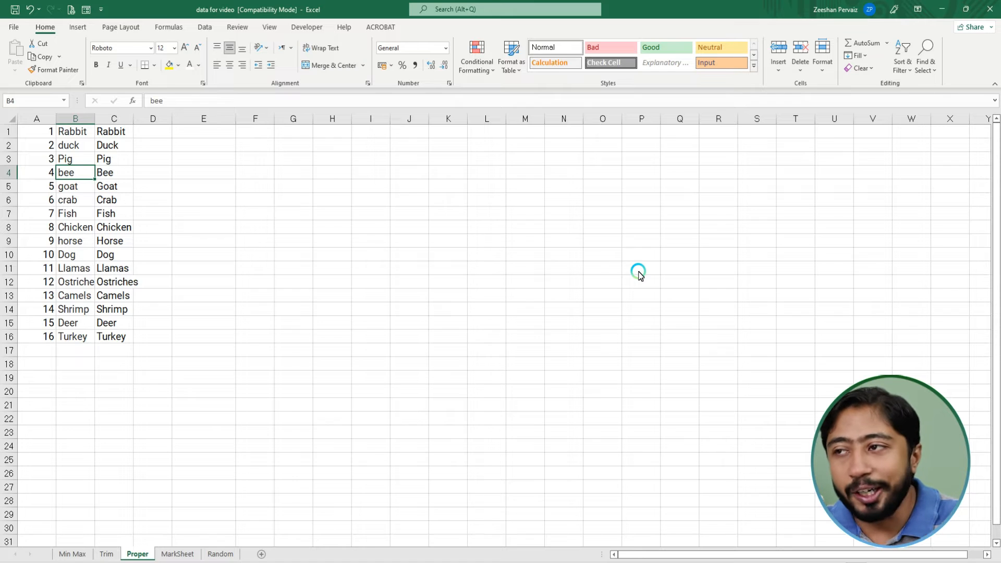
{"action": "key", "text": "Down"}
{"action": "key", "text": "Right"}
{"action": "key", "text": "Up"}
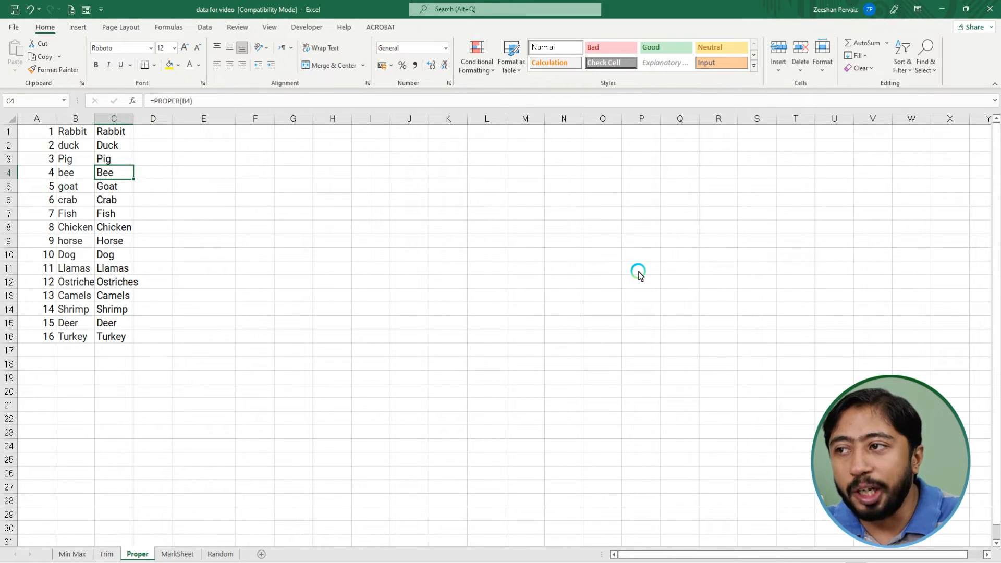
{"action": "key", "text": "Left"}
{"action": "key", "text": "Down"}
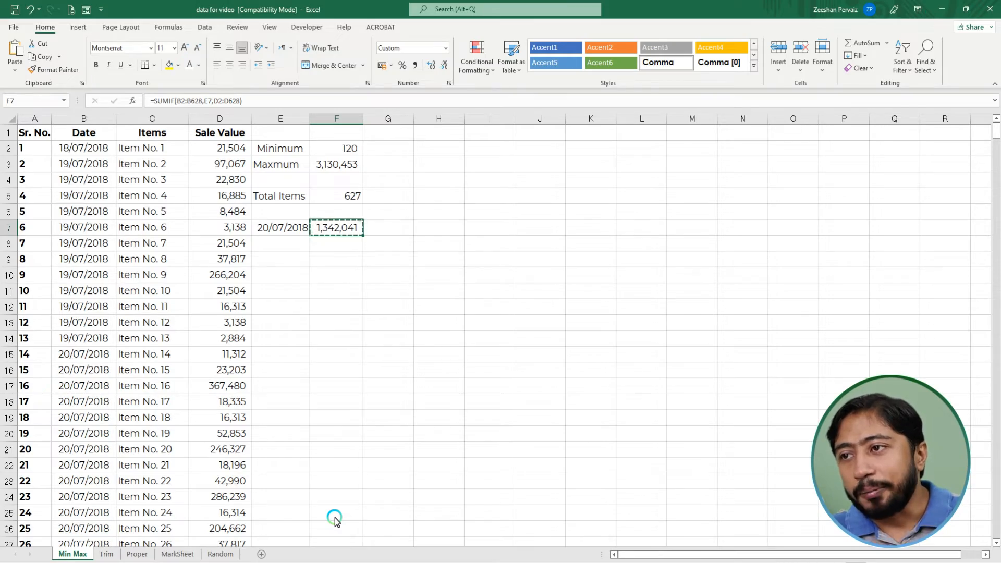
Replace the copied SUMIF formula in F7 of the Min Max sheet with its static value
{"action": "key", "text": "shift+F10"}
{"action": "key", "text": "v"}
{"action": "key", "text": "Escape"}
{"action": "key", "text": "Left"}
{"action": "key", "text": "Right"}
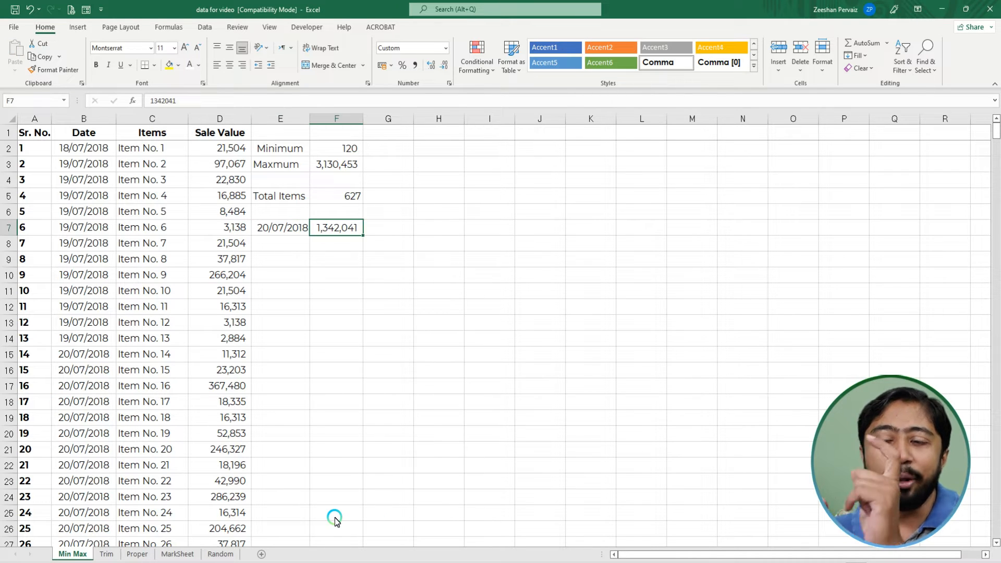
Review the date criterion in E7 and check how far the Date column extends to its last entry
{"action": "key", "text": "Left"}
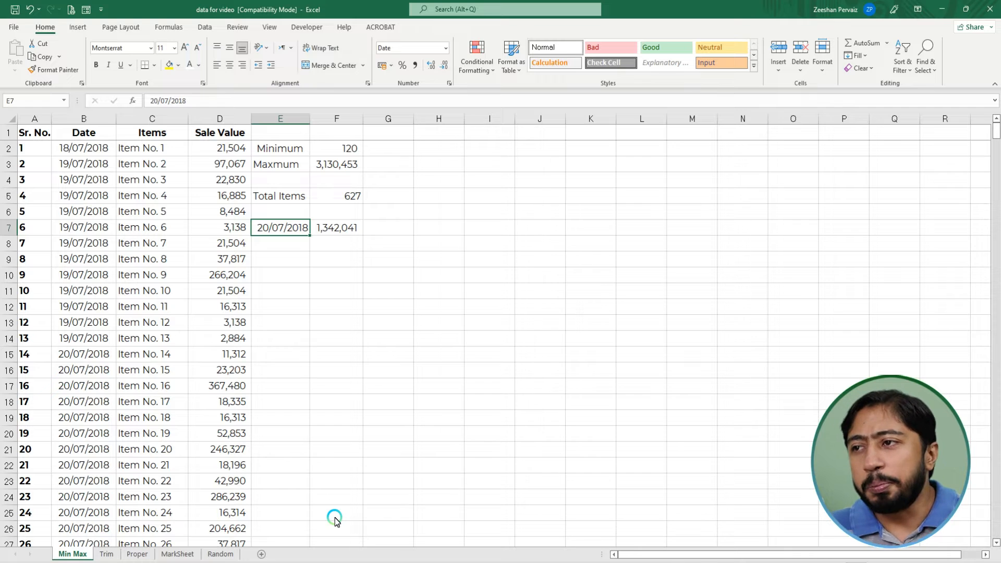
{"action": "key", "text": "Left"}
{"action": "key", "text": "Left"}
{"action": "key", "text": "Left"}
{"action": "key", "text": "Left"}
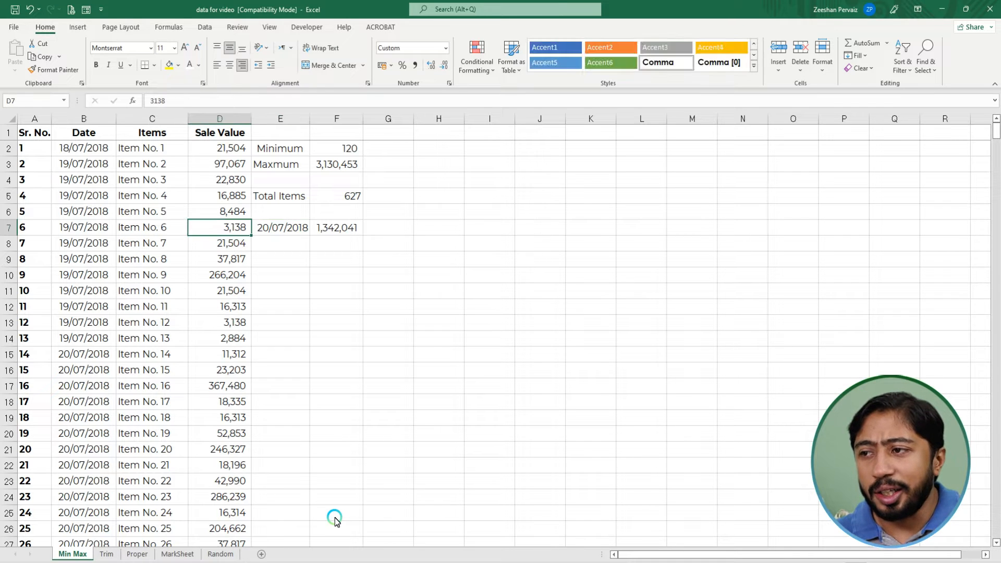
{"action": "key", "text": "Right"}
{"action": "key", "text": "ctrl+Down"}
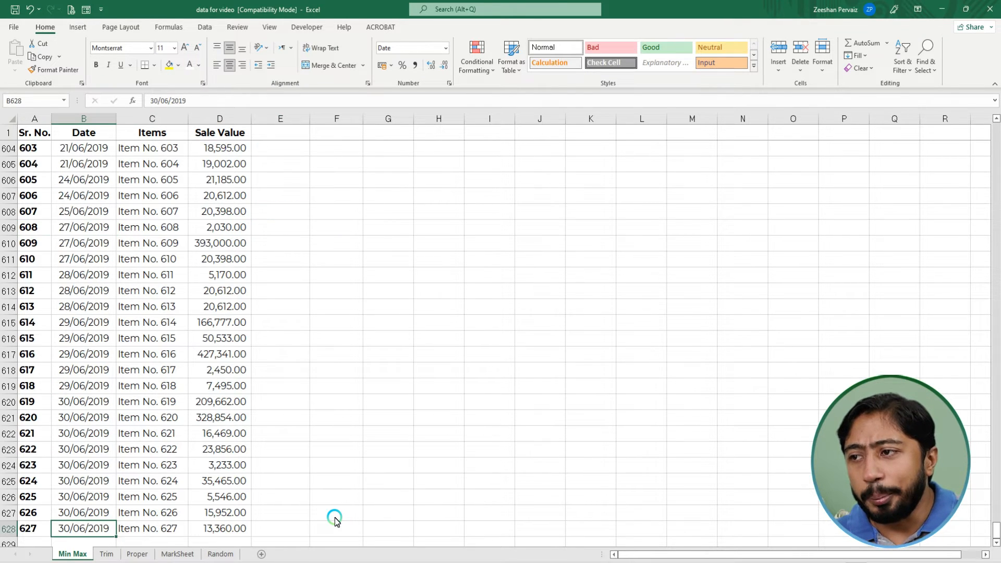
Go through the Date column from the start to locate the rows dated 20/07/2018
{"action": "key", "text": "ctrl+Up"}
{"action": "key", "text": "Down"}
{"action": "key", "text": "Down"}
{"action": "key", "text": "Down"}
{"action": "key", "text": "Down"}
{"action": "key", "text": "Down"}
{"action": "key", "text": "Down"}
{"action": "key", "text": "Down"}
{"action": "key", "text": "Down"}
{"action": "key", "text": "Down"}
{"action": "key", "text": "Down"}
{"action": "key", "text": "Down"}
{"action": "key", "text": "Down"}
{"action": "key", "text": "Down"}
{"action": "key", "text": "Down"}
{"action": "key", "text": "Down"}
{"action": "key", "text": "Down"}
{"action": "key", "text": "Down"}
{"action": "key", "text": "Down"}
{"action": "key", "text": "Down"}
{"action": "key", "text": "Down"}
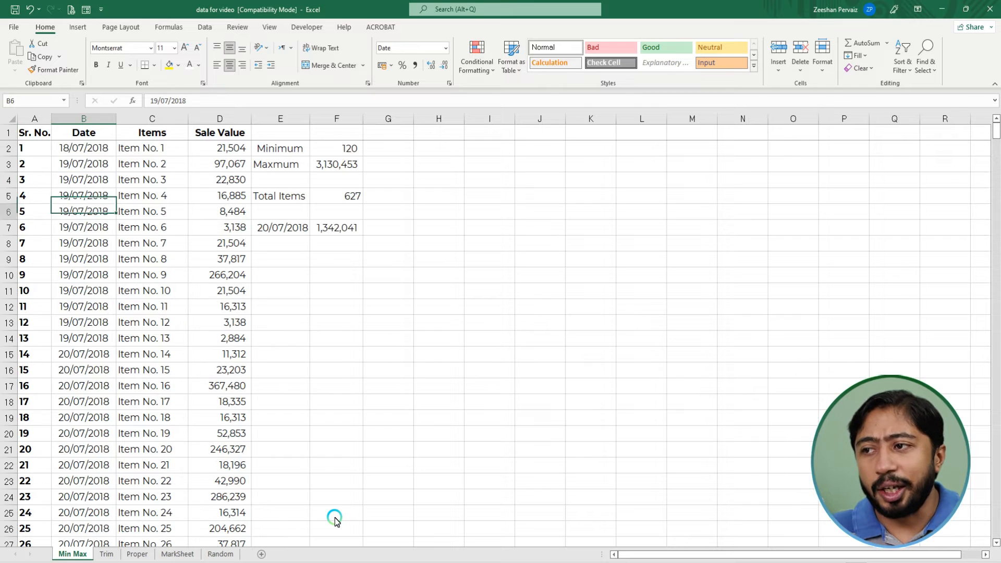
{"action": "key", "text": "Up"}
{"action": "key", "text": "Up"}
{"action": "key", "text": "Up"}
{"action": "key", "text": "Up"}
{"action": "key", "text": "Up"}
{"action": "key", "text": "Up"}
{"action": "key", "text": "Up"}
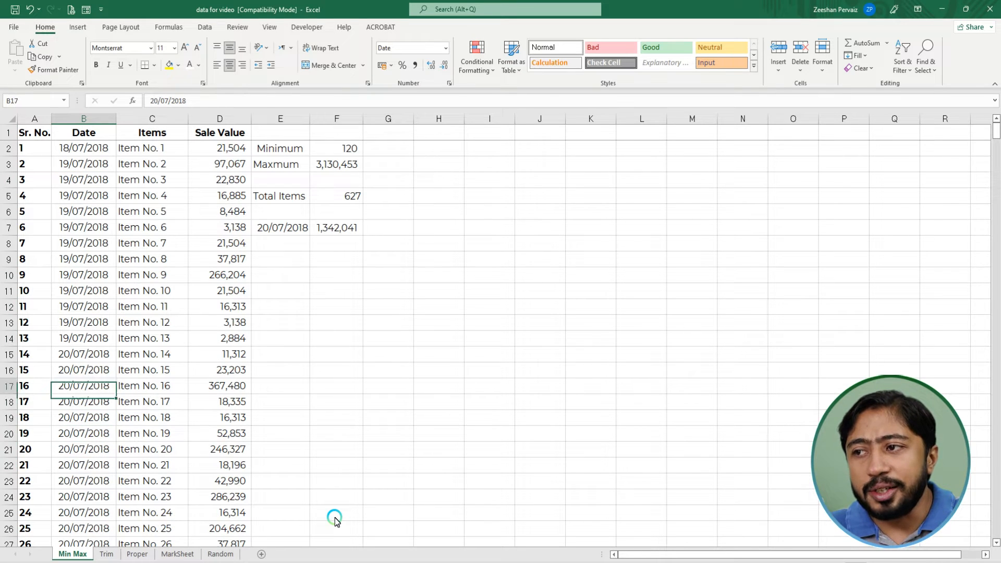
{"action": "key", "text": "Down"}
{"action": "key", "text": "Down"}
{"action": "key", "text": "Down"}
{"action": "key", "text": "Up"}
{"action": "key", "text": "Up"}
{"action": "key", "text": "Up"}
Select the sale values dated 20/07/2018 in D15:D27 to check their sum against F7
{"action": "key", "text": "Right"}
{"action": "key", "text": "Right"}
{"action": "key", "text": "Left"}
{"action": "key", "text": "Left"}
{"action": "key", "text": "Right"}
{"action": "key", "text": "Right"}
{"action": "key", "text": "shift+Down"}
{"action": "key", "text": "shift+Down"}
{"action": "key", "text": "shift+Down"}
{"action": "key", "text": "shift+Down"}
{"action": "key", "text": "shift+Down"}
{"action": "key", "text": "shift+Down"}
{"action": "key", "text": "shift+Down"}
{"action": "key", "text": "shift+Down"}
{"action": "key", "text": "shift+Down"}
{"action": "key", "text": "shift+Down"}
{"action": "key", "text": "shift+Down"}
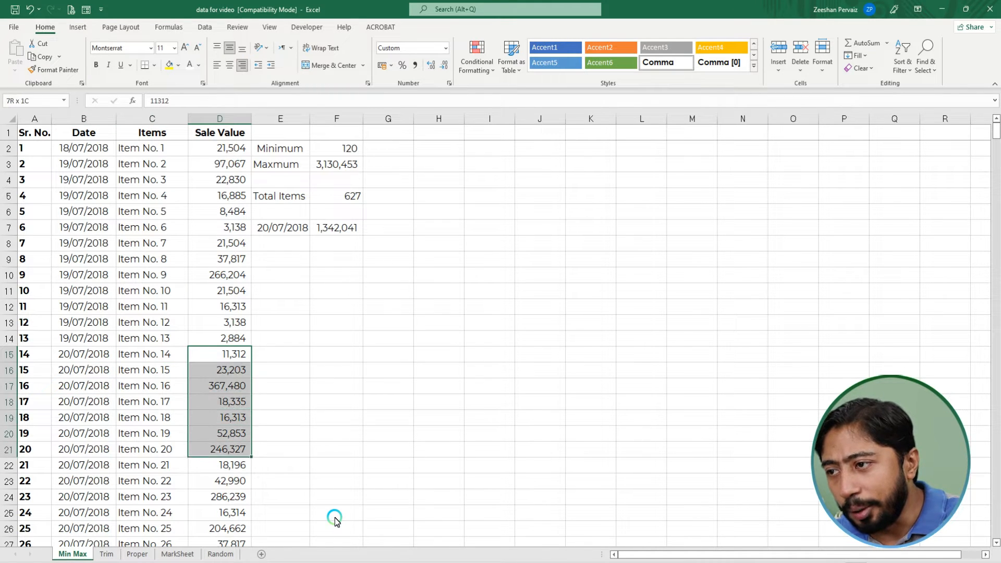
{"action": "key", "text": "shift+Down"}
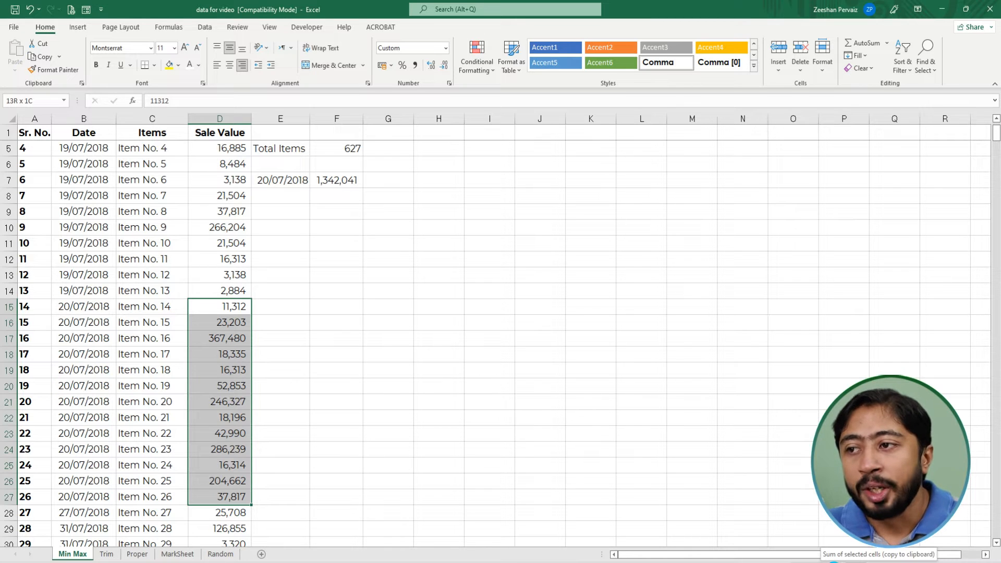
Look over the other dates further down the Date column and return to the first rows of the table
{"action": "left_click", "coordinate": [349, 339]}
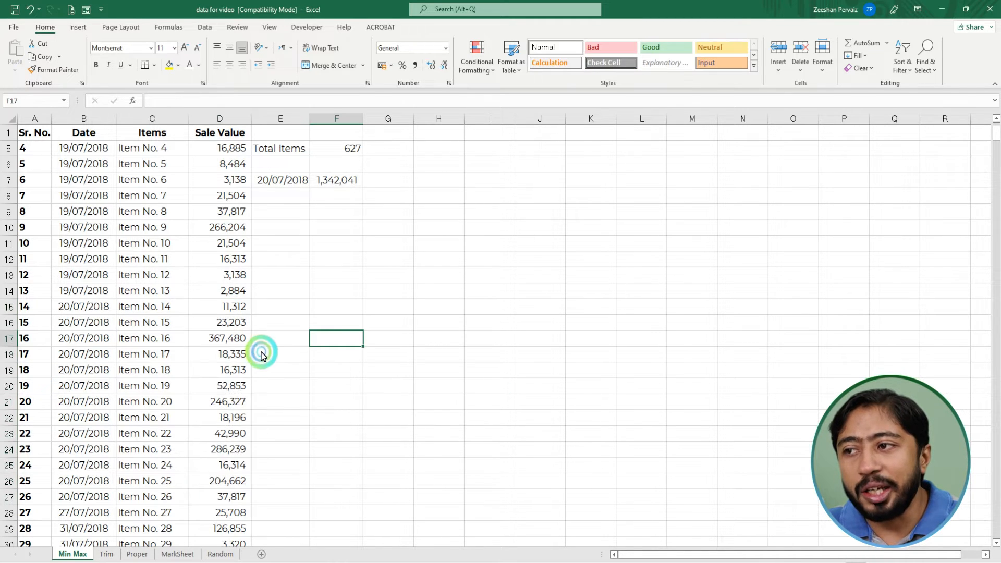
{"action": "scroll", "coordinate": [247, 421], "scroll_direction": "down", "scroll_amount": 7}
{"action": "left_click", "coordinate": [101, 372]}
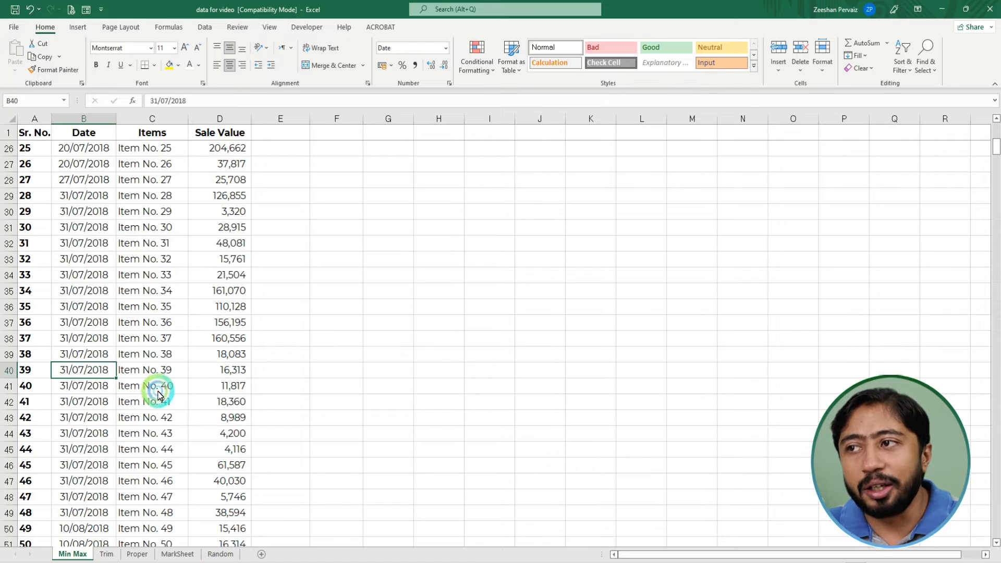
{"action": "scroll", "coordinate": [165, 394], "scroll_direction": "up", "scroll_amount": 7}
{"action": "scroll", "coordinate": [165, 395], "scroll_direction": "up", "scroll_amount": 1}
{"action": "left_click", "coordinate": [99, 164]}
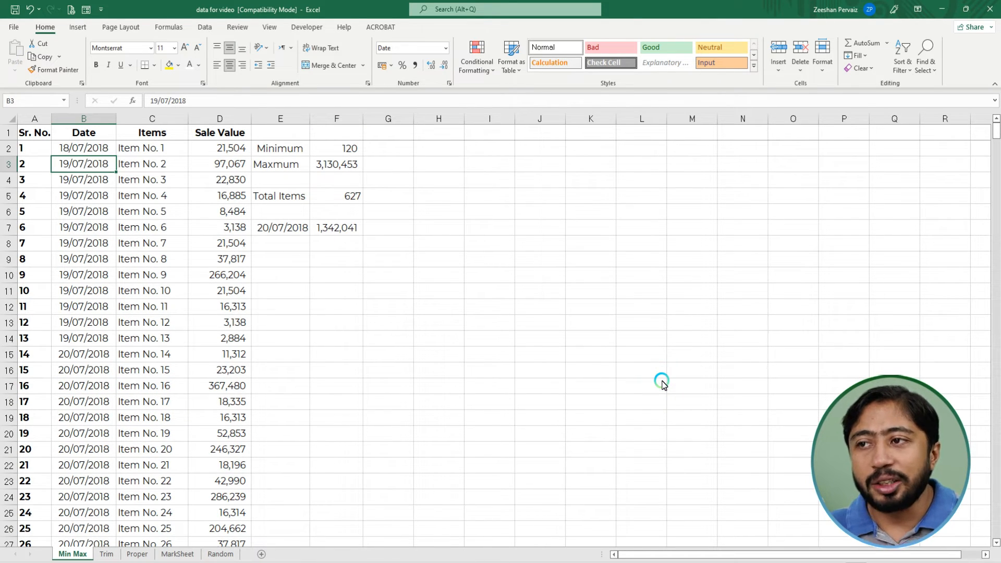
Enter the date 18-07-2018 in E9 as the start of a date list
{"action": "left_click", "coordinate": [288, 232]}
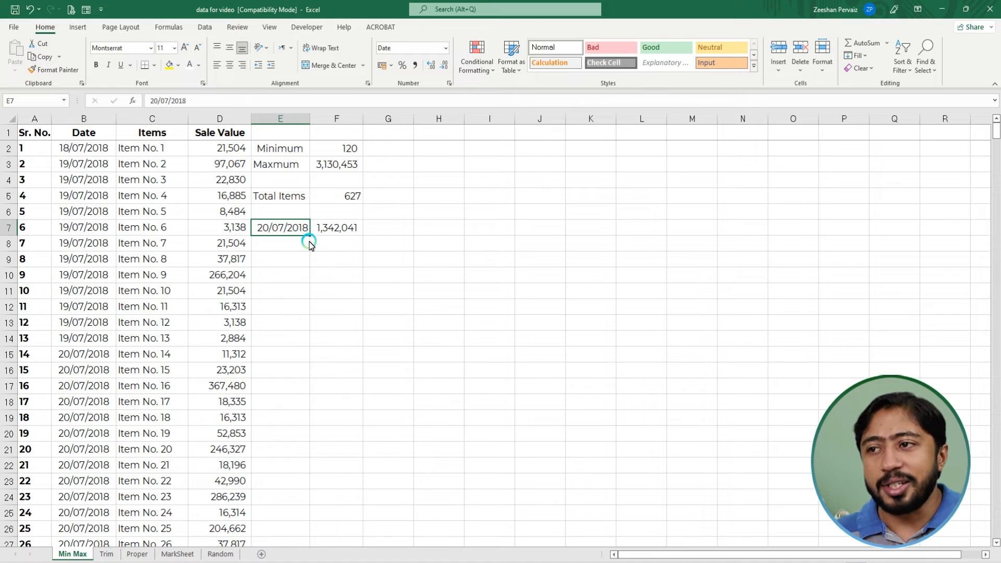
{"action": "key", "text": "Down"}
{"action": "key", "text": "Down"}
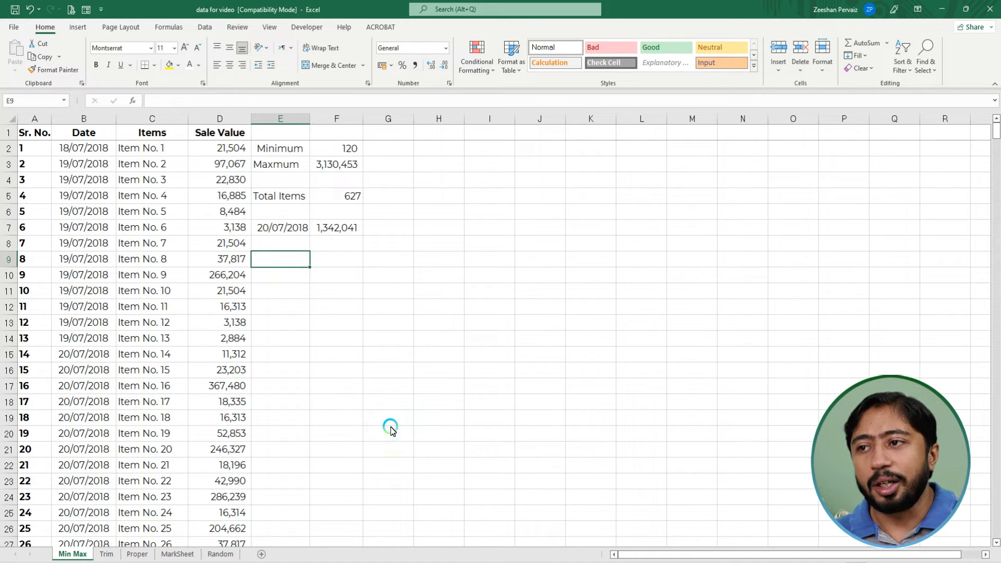
{"action": "type", "text": "18-0"}
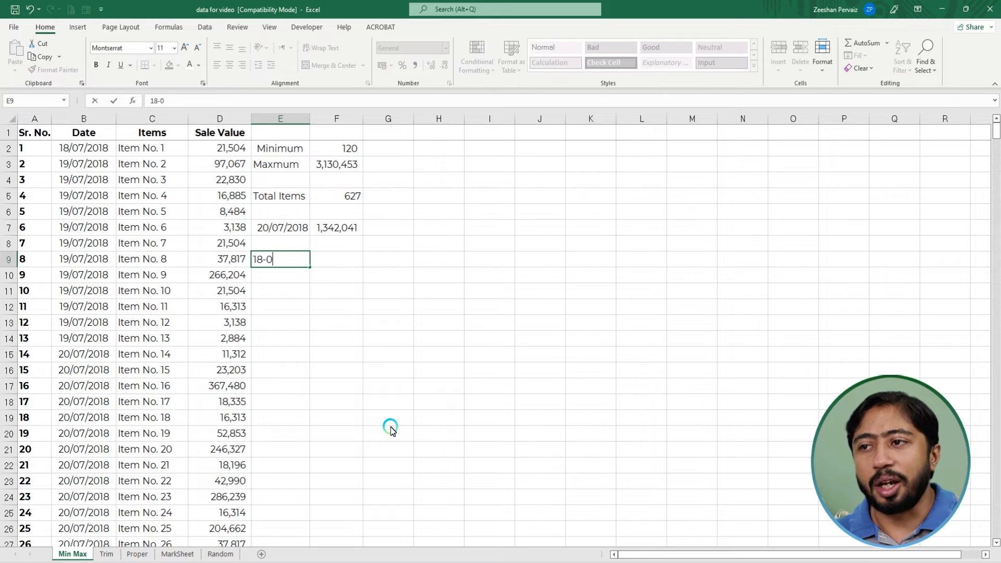
{"action": "type", "text": "7-2018"}
{"action": "key", "text": "Return"}
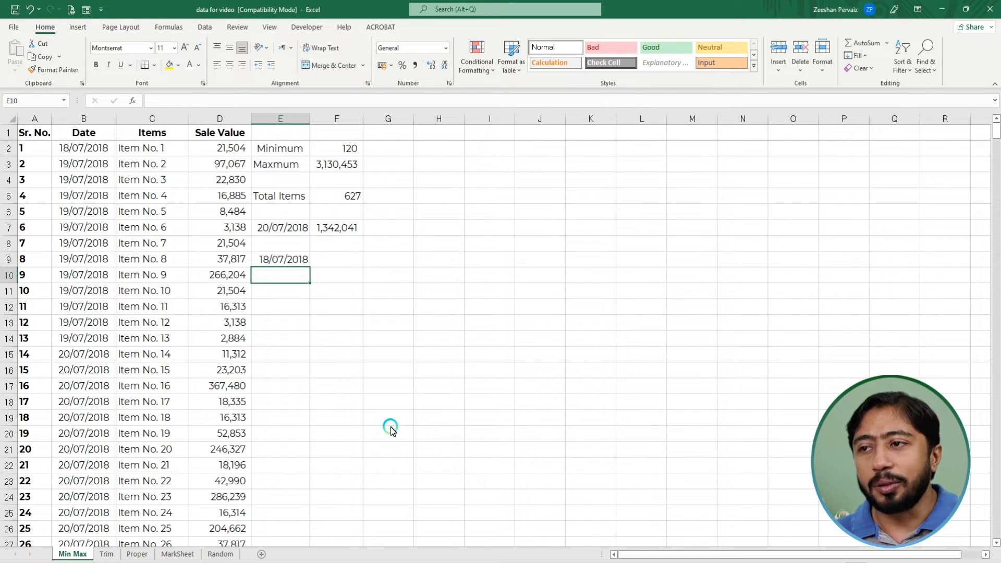
Enter the formula =+E9+1 in E10 to produce the following day's date
{"action": "type", "text": "+"}
{"action": "key", "text": "Up"}
{"action": "type", "text": "+1"}
{"action": "key", "text": "Return"}
{"action": "key", "text": "Up"}
Copy the next-day formula from E10 down into E11:E23 to extend the date list
{"action": "key", "text": "ctrl+c"}
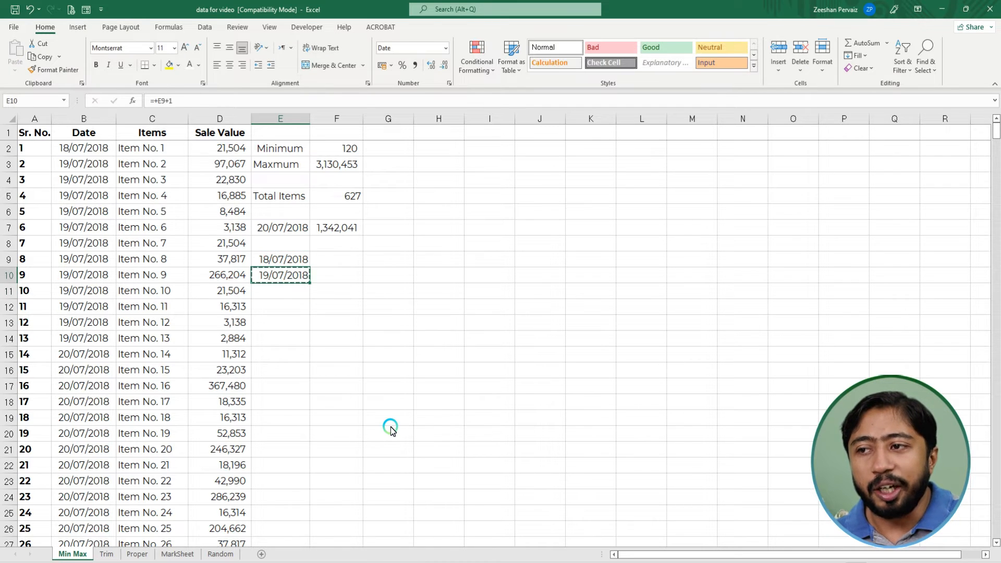
{"action": "key", "text": "Down"}
{"action": "key", "text": "shift+Down"}
{"action": "key", "text": "shift+Down"}
{"action": "key", "text": "shift+Down"}
{"action": "key", "text": "shift+Down"}
{"action": "key", "text": "shift+Down"}
{"action": "key", "text": "shift+Down"}
{"action": "key", "text": "shift+Down"}
{"action": "key", "text": "shift+Down"}
{"action": "key", "text": "shift+Down"}
{"action": "key", "text": "shift+Down"}
{"action": "key", "text": "shift+Down"}
{"action": "key", "text": "shift+Down"}
{"action": "key", "text": "ctrl+v"}
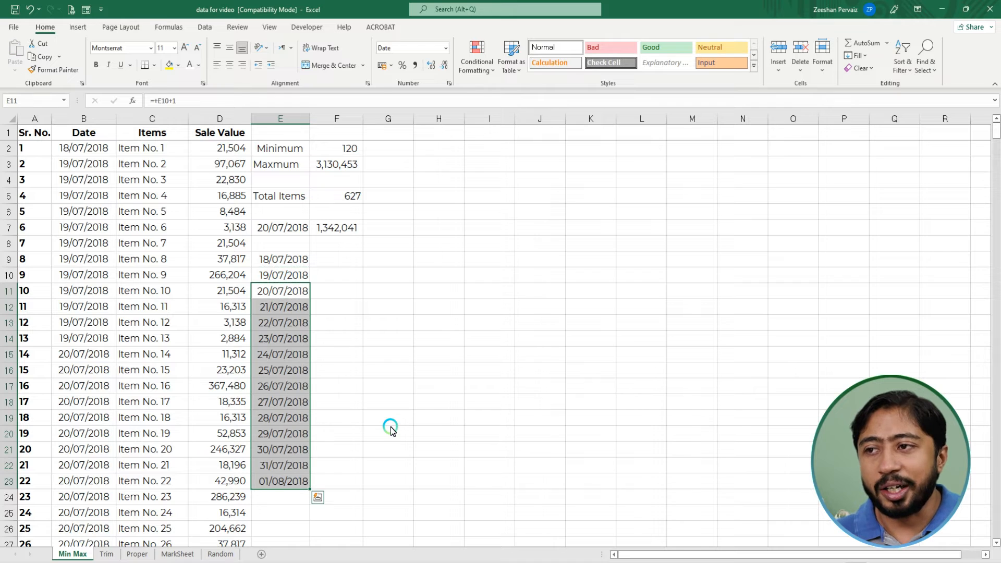
Enter =SUMIF(B2:B628,E9,D2:D628) in F9 to total the sale values for the date in E9
{"action": "key", "text": "Down"}
{"action": "key", "text": "Up"}
{"action": "key", "text": "Up"}
{"action": "key", "text": "Up"}
{"action": "key", "text": "Right"}
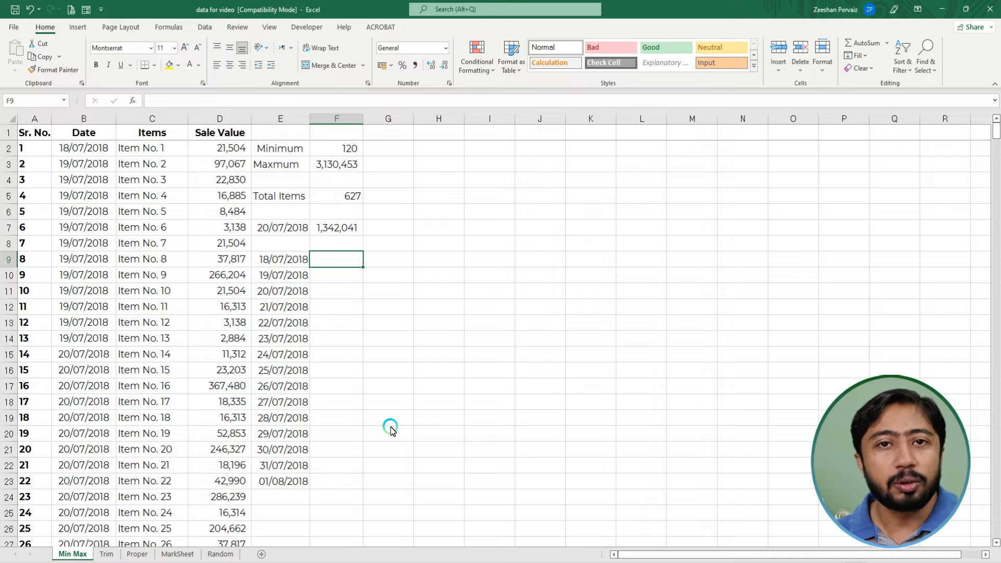
{"action": "type", "text": "="}
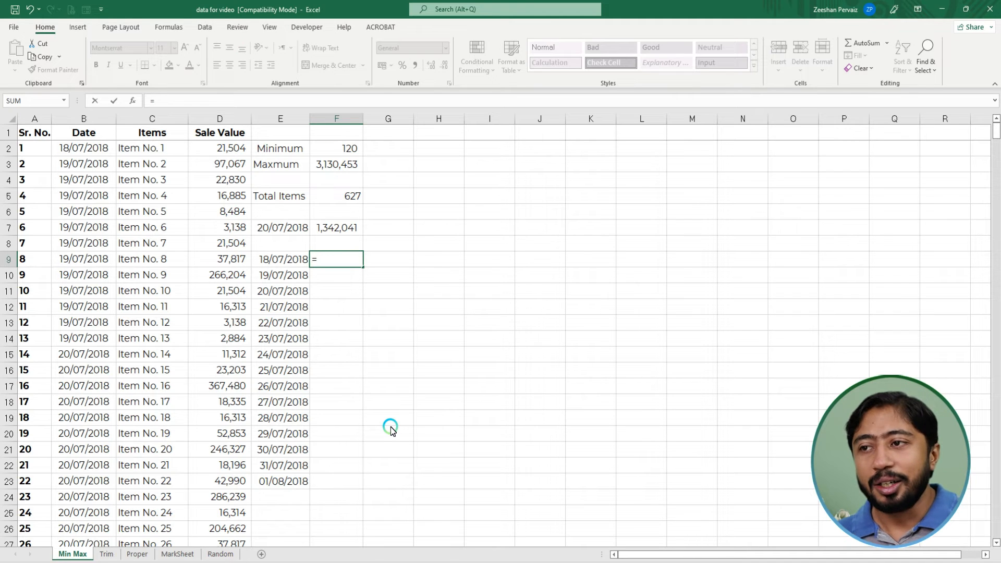
{"action": "type", "text": "sumif"}
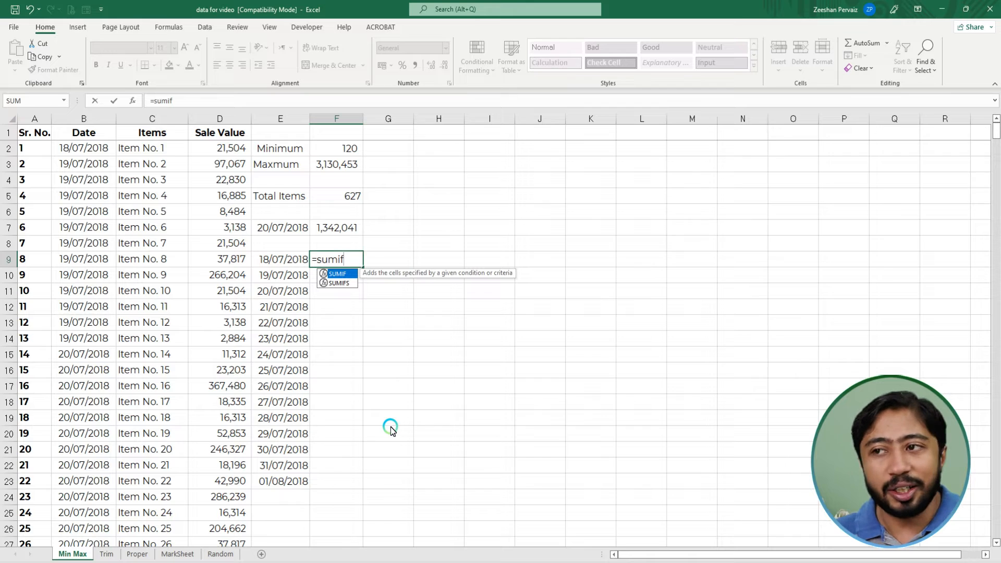
{"action": "type", "text": "("}
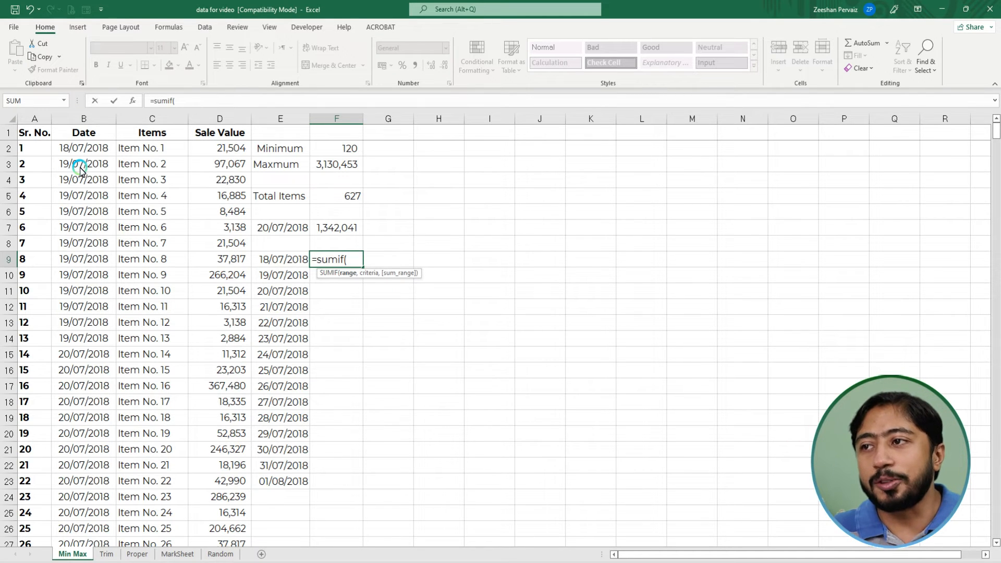
{"action": "left_click", "coordinate": [91, 148]}
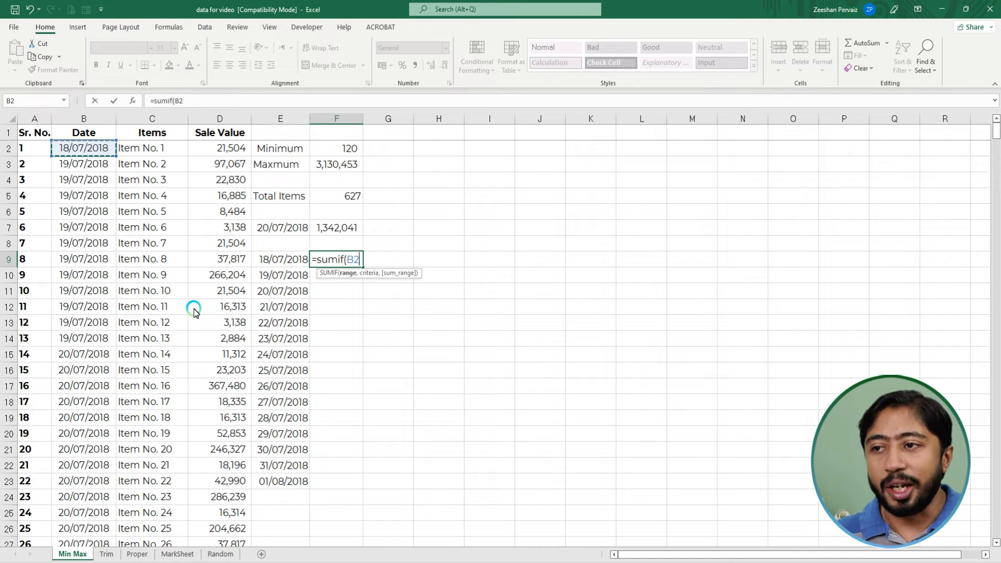
{"action": "key", "text": "ctrl+shift+Down"}
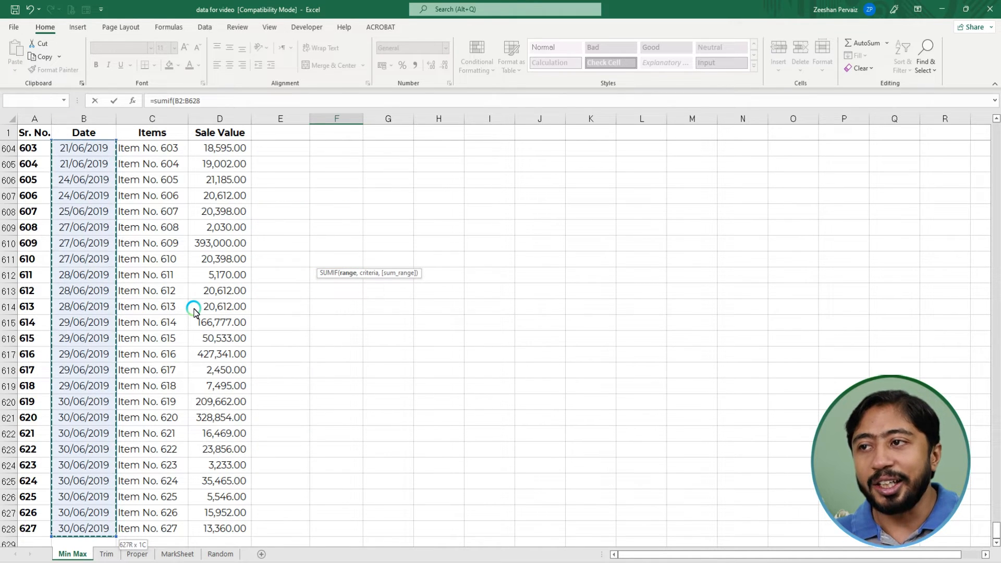
{"action": "type", "text": ","}
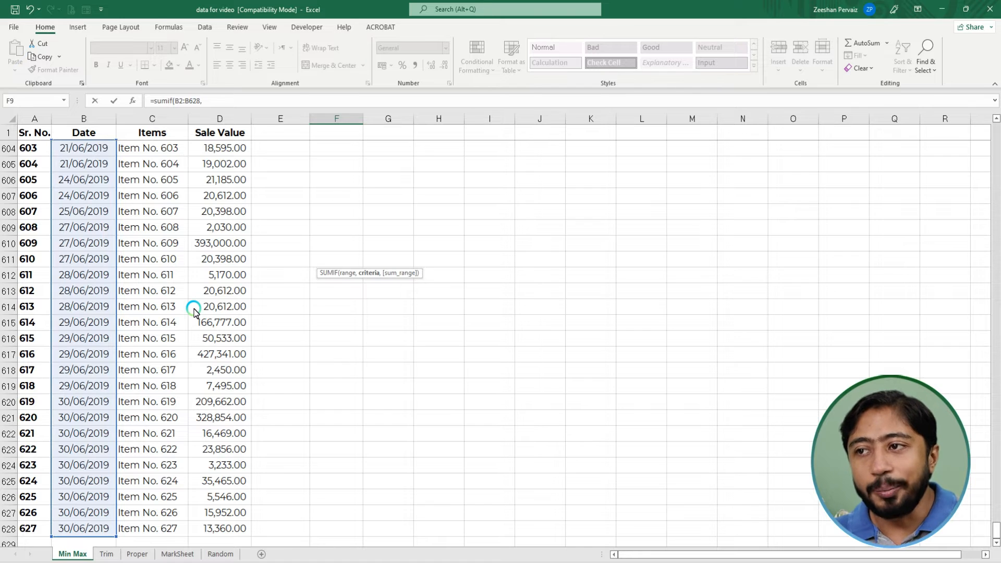
{"action": "key", "text": "Left"}
{"action": "scroll", "coordinate": [290, 324], "scroll_direction": "up", "scroll_amount": 2}
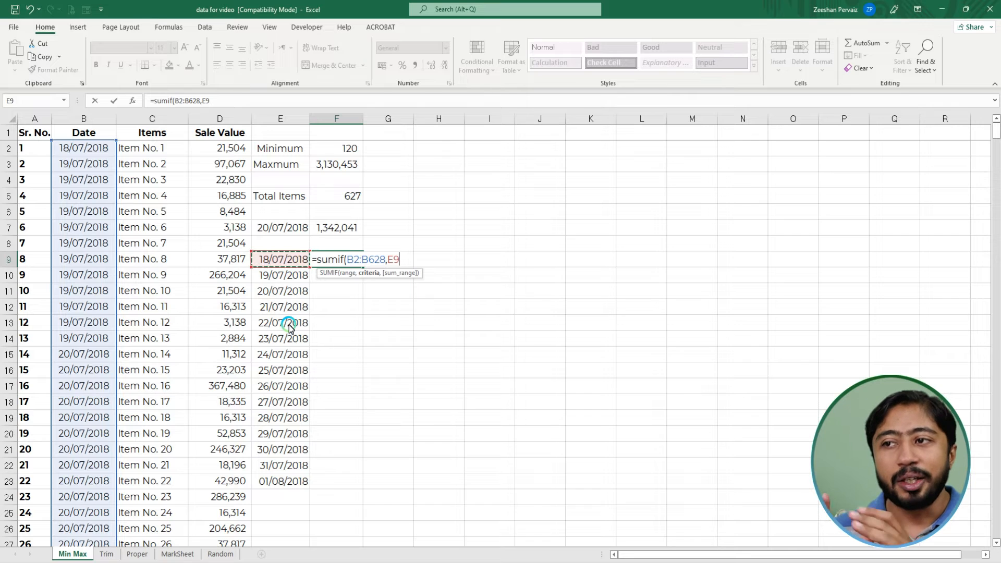
{"action": "type", "text": ","}
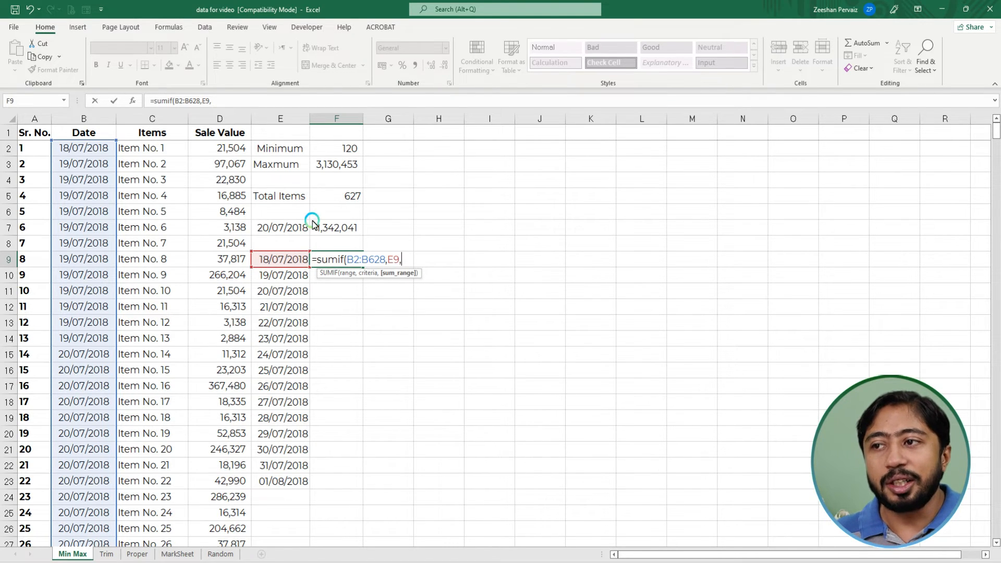
{"action": "left_click", "coordinate": [232, 148]}
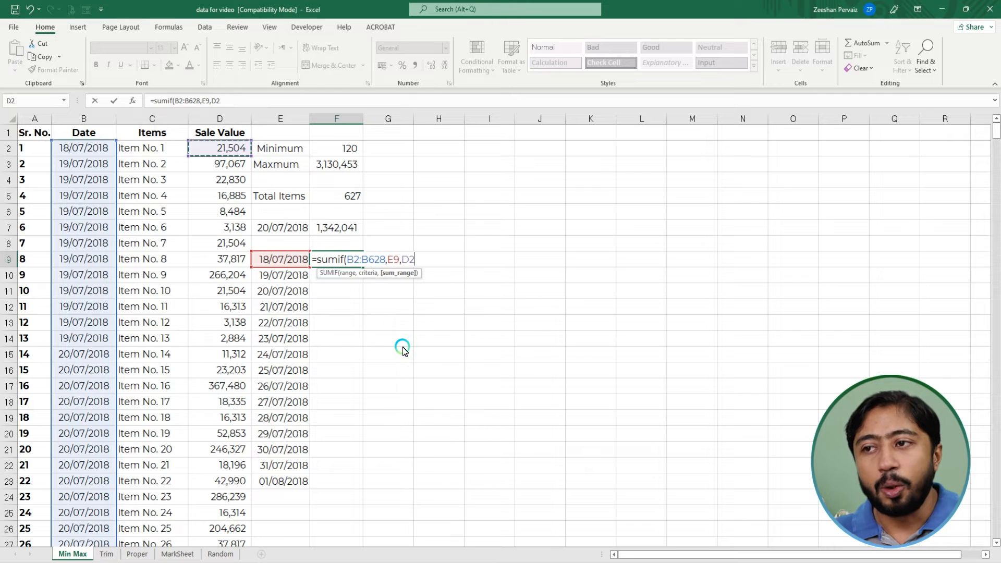
{"action": "key", "text": "ctrl+shift+Down"}
{"action": "key", "text": "Return"}
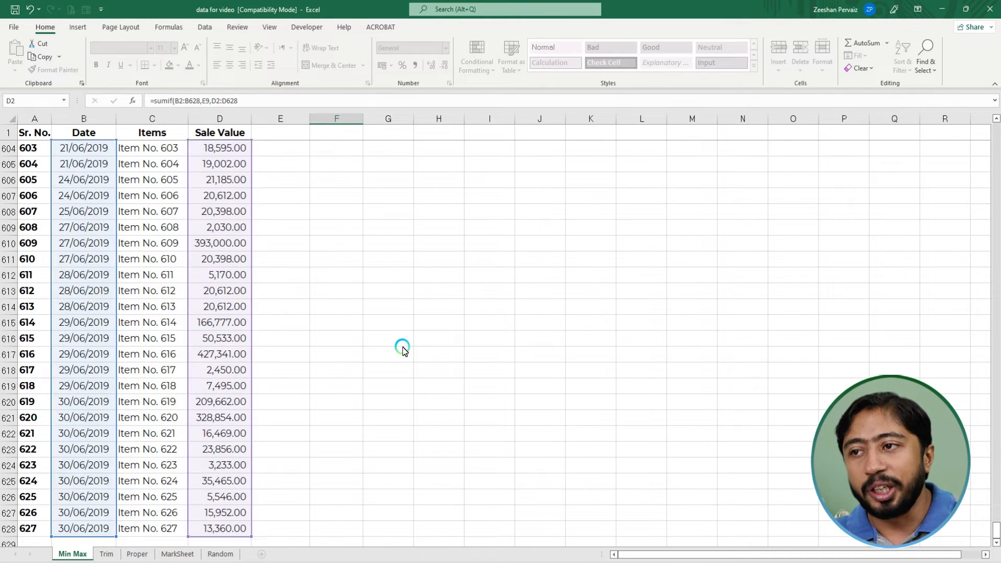
Copy the SUMIF formula from F9 down into F10:F23 to total the sale values for each listed date
{"action": "key", "text": "Up"}
{"action": "key", "text": "ctrl+c"}
{"action": "key", "text": "Down"}
{"action": "key", "text": "shift+Down"}
{"action": "key", "text": "shift+Down"}
{"action": "key", "text": "shift+Down"}
{"action": "key", "text": "shift+Down"}
{"action": "key", "text": "shift+Down"}
{"action": "key", "text": "shift+Down"}
{"action": "key", "text": "shift+Down"}
{"action": "key", "text": "shift+Down"}
{"action": "key", "text": "shift+Down"}
{"action": "key", "text": "shift+Down"}
{"action": "key", "text": "shift+Down"}
{"action": "key", "text": "shift+Down"}
{"action": "key", "text": "shift+Down"}
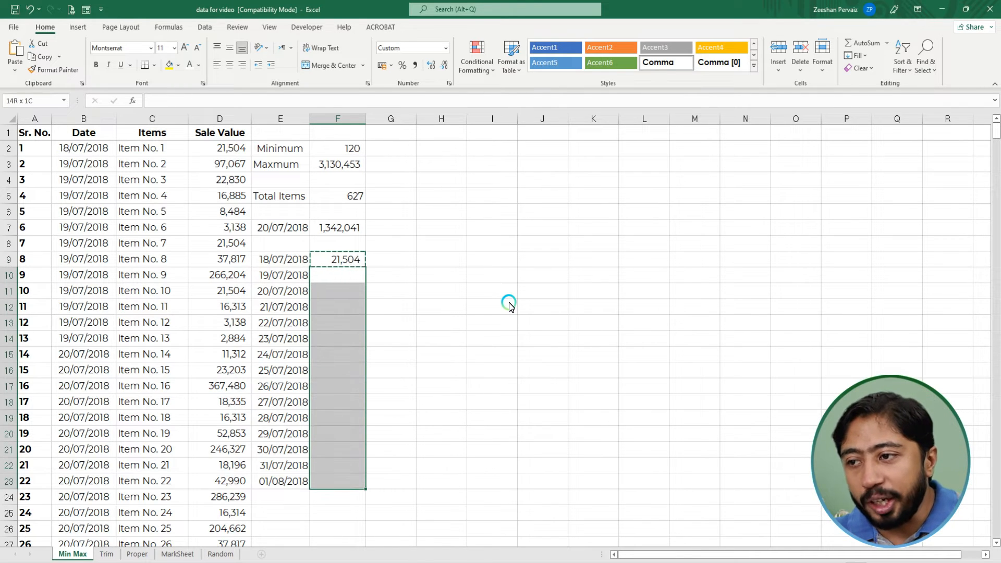
{"action": "key", "text": "ctrl+v"}
{"action": "key", "text": "Escape"}
Examine the listed dates and their SUMIF sale totals in E9:F23
{"action": "key", "text": "Up"}
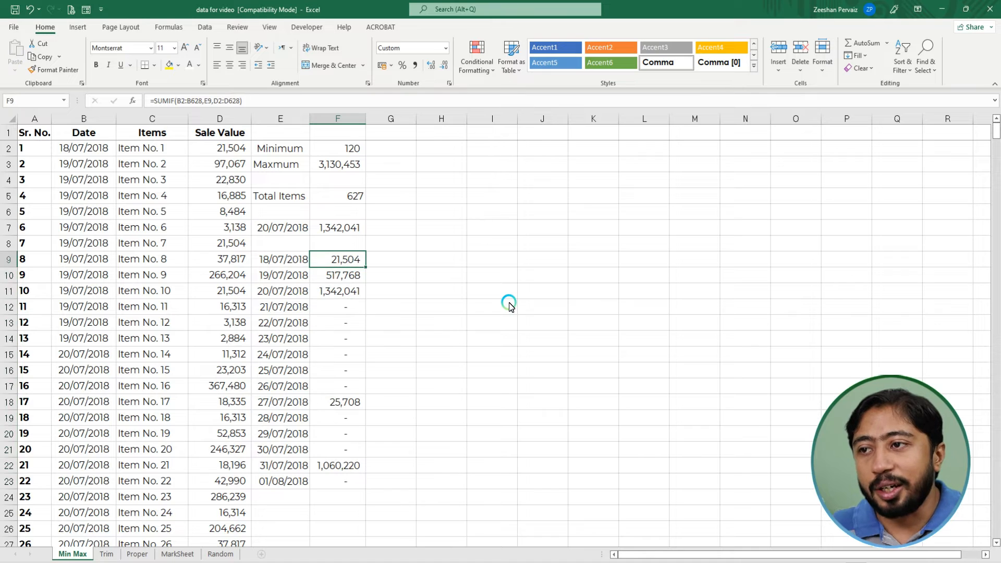
{"action": "key", "text": "Down"}
{"action": "key", "text": "Down"}
{"action": "key", "text": "Down"}
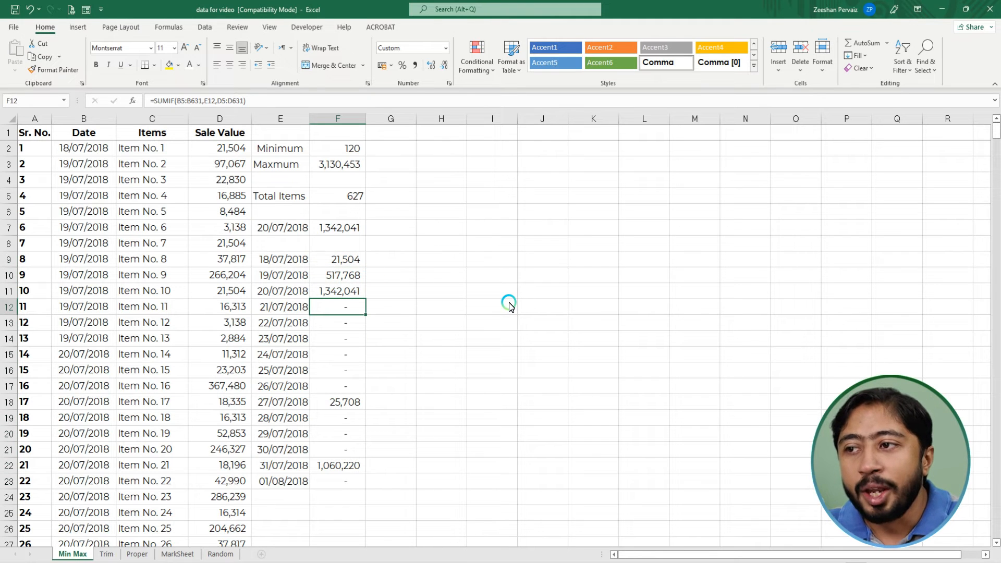
{"action": "key", "text": "Left"}
{"action": "key", "text": "Down"}
{"action": "key", "text": "Down"}
{"action": "key", "text": "Down"}
{"action": "key", "text": "Down"}
{"action": "key", "text": "Down"}
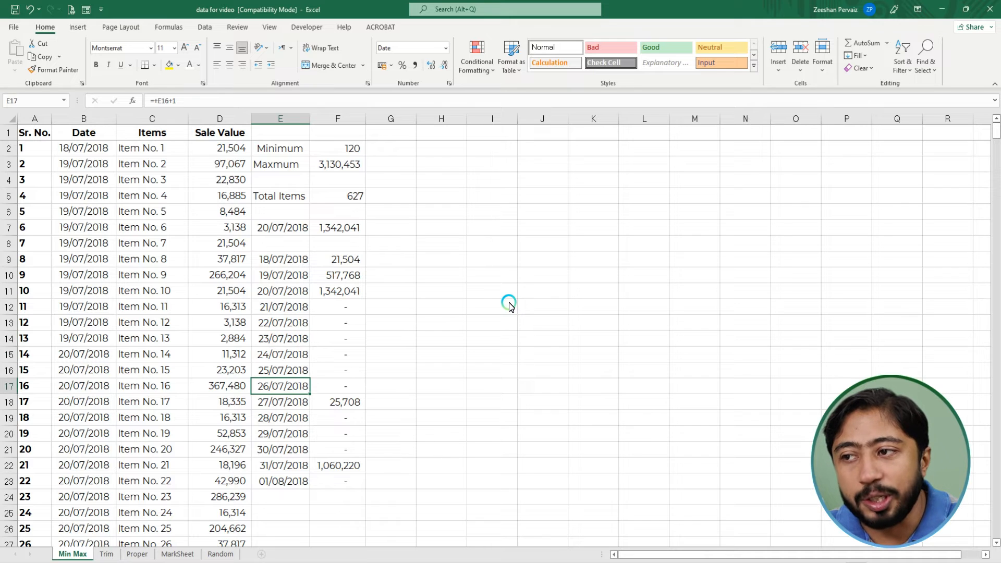
{"action": "key", "text": "Down"}
{"action": "key", "text": "Down"}
{"action": "key", "text": "Down"}
{"action": "key", "text": "Down"}
{"action": "key", "text": "Down"}
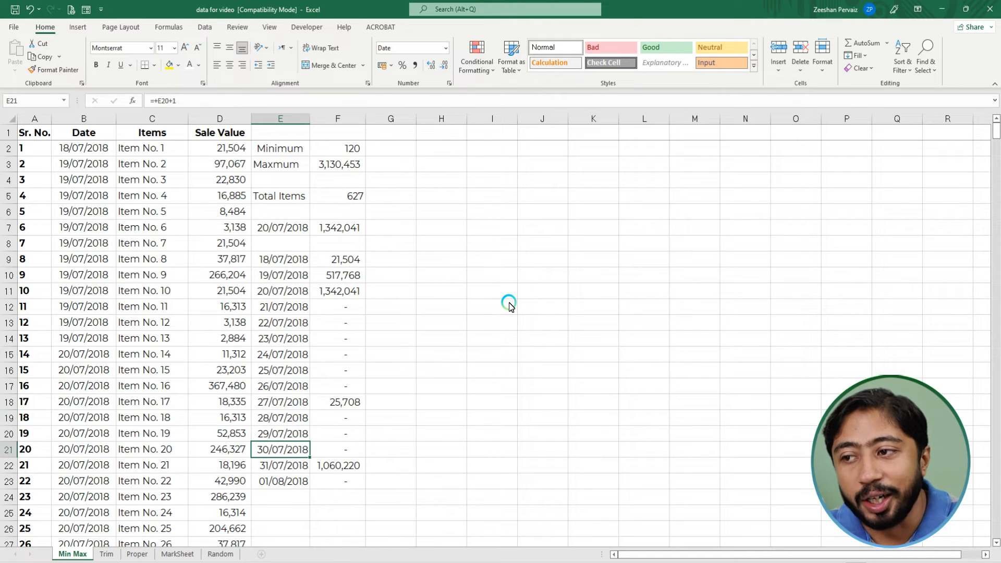
{"action": "key", "text": "Down"}
{"action": "key", "text": "Up"}
{"action": "key", "text": "Up"}
{"action": "key", "text": "Up"}
{"action": "key", "text": "Up"}
{"action": "key", "text": "Up"}
{"action": "key", "text": "Up"}
{"action": "key", "text": "Up"}
{"action": "key", "text": "Up"}
{"action": "key", "text": "Up"}
{"action": "key", "text": "Up"}
{"action": "key", "text": "Up"}
{"action": "key", "text": "Up"}
{"action": "key", "text": "Up"}
{"action": "key", "text": "Down"}
{"action": "key", "text": "Up"}
{"action": "key", "text": "Up"}
{"action": "key", "text": "Up"}
{"action": "key", "text": "Up"}
{"action": "key", "text": "Right"}
{"action": "key", "text": "Down"}
{"action": "key", "text": "Down"}
{"action": "key", "text": "Down"}
{"action": "key", "text": "Down"}
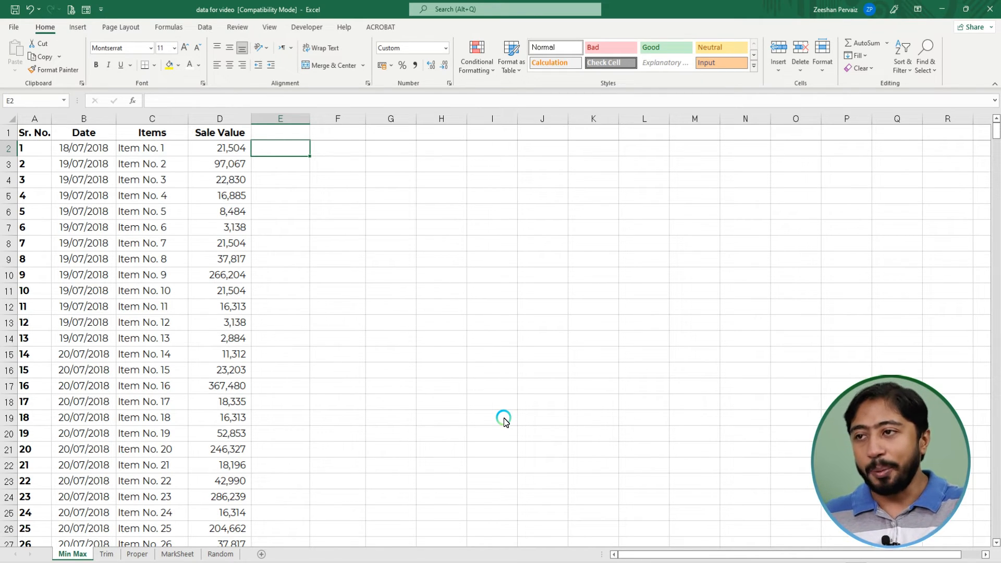
Enter =TEXT(B2,"DDD") in E2 to return the abbreviated weekday name of the date in B2
{"action": "type", "text": "=te"}
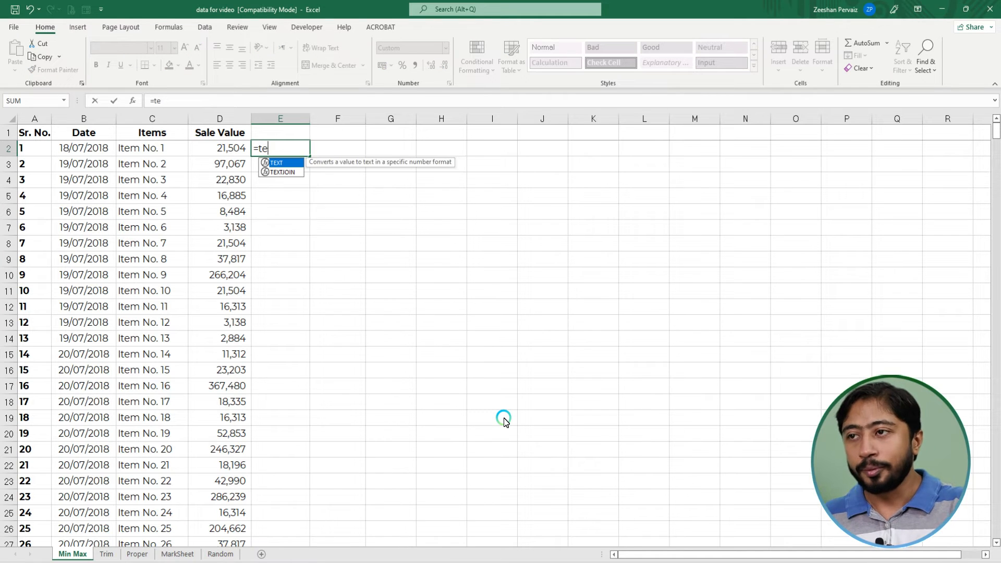
{"action": "type", "text": "xt("}
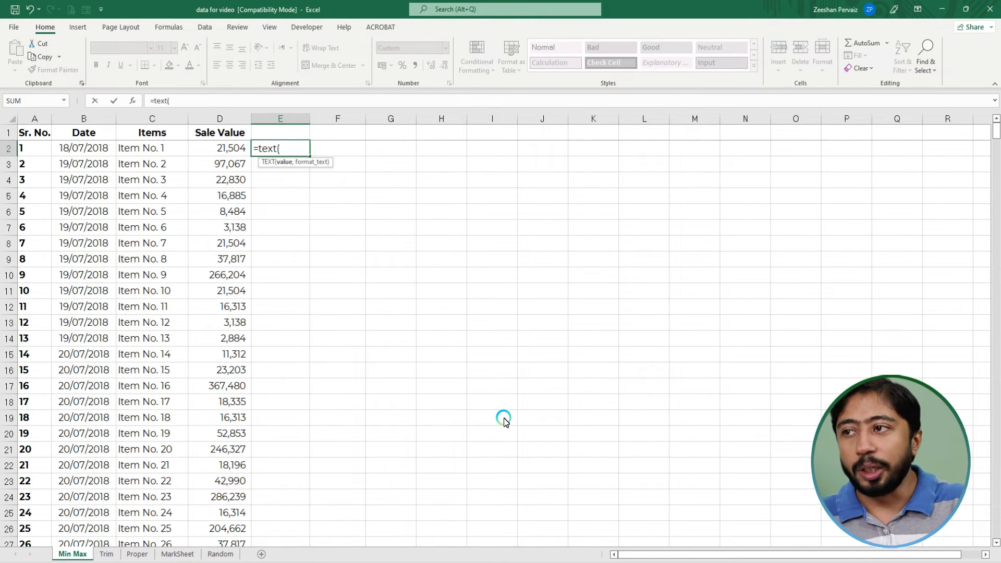
{"action": "key", "text": "Left"}
{"action": "key", "text": "Left"}
{"action": "key", "text": "Left"}
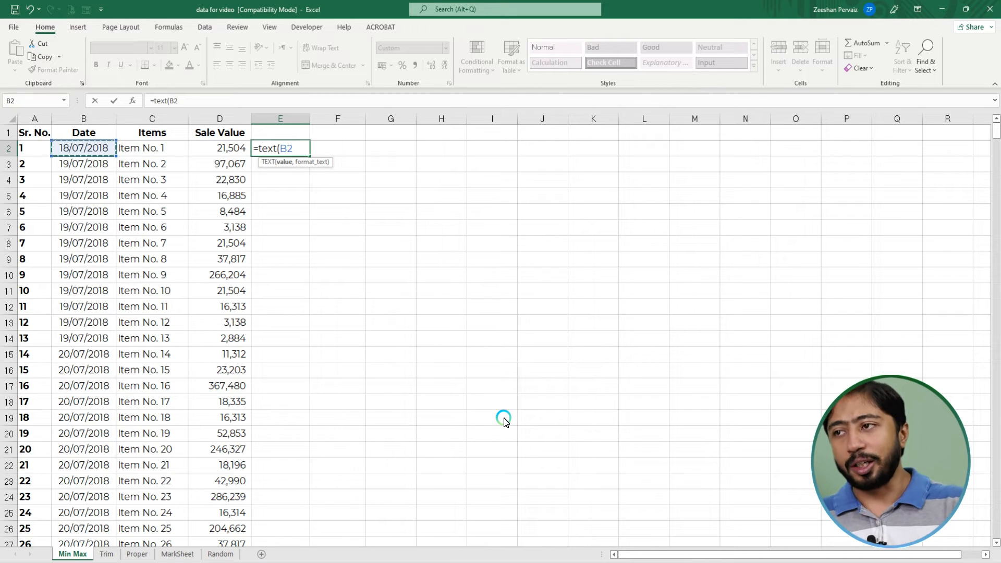
{"action": "type", "text": ","}
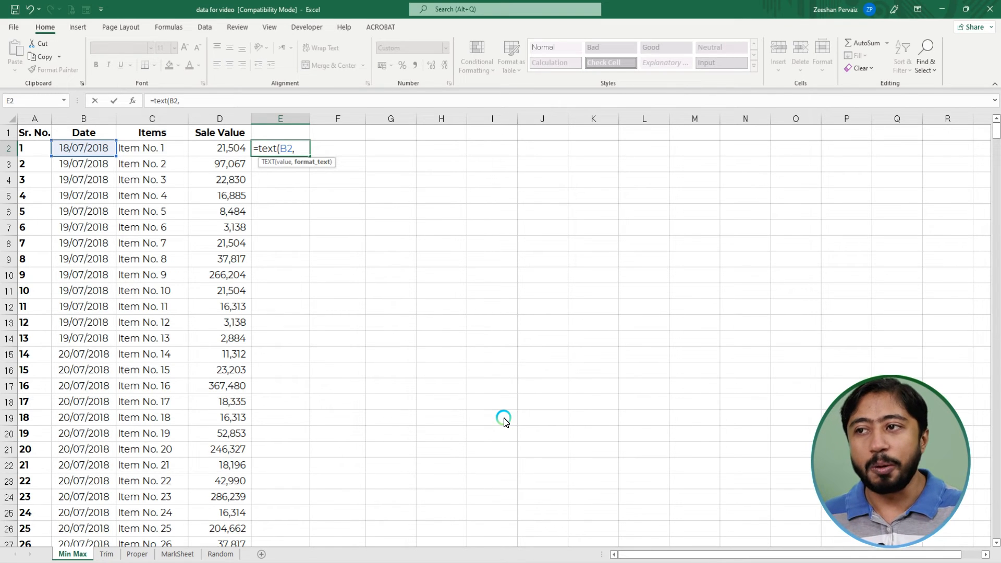
{"action": "type", "text": "\"DDD"}
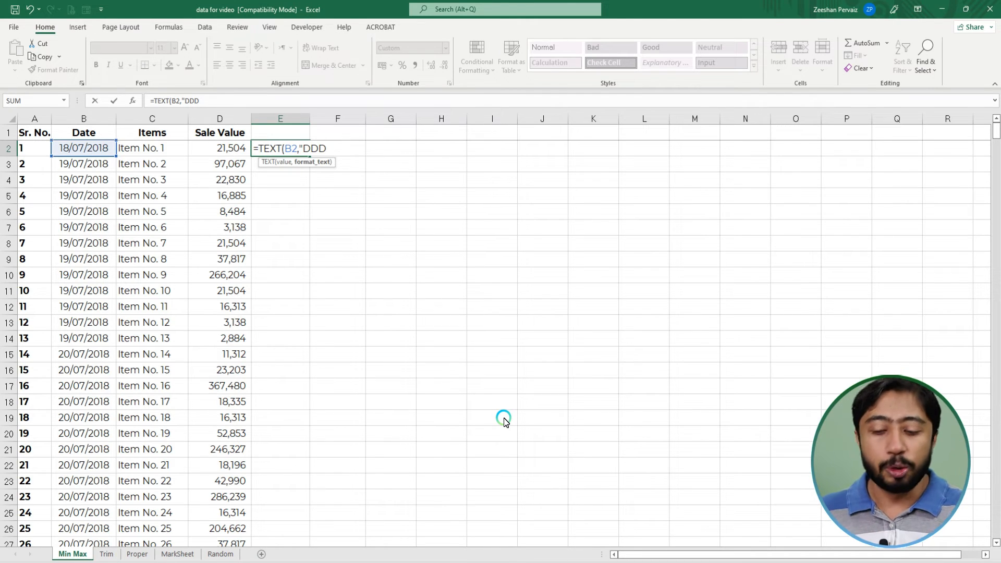
{"action": "type", "text": "\""}
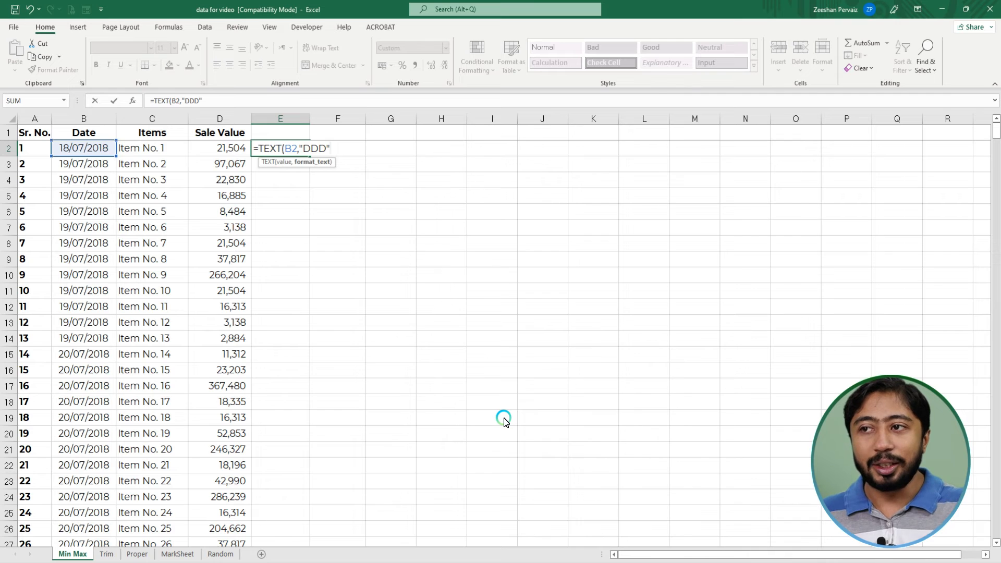
{"action": "type", "text": ")"}
{"action": "key", "text": "Return"}
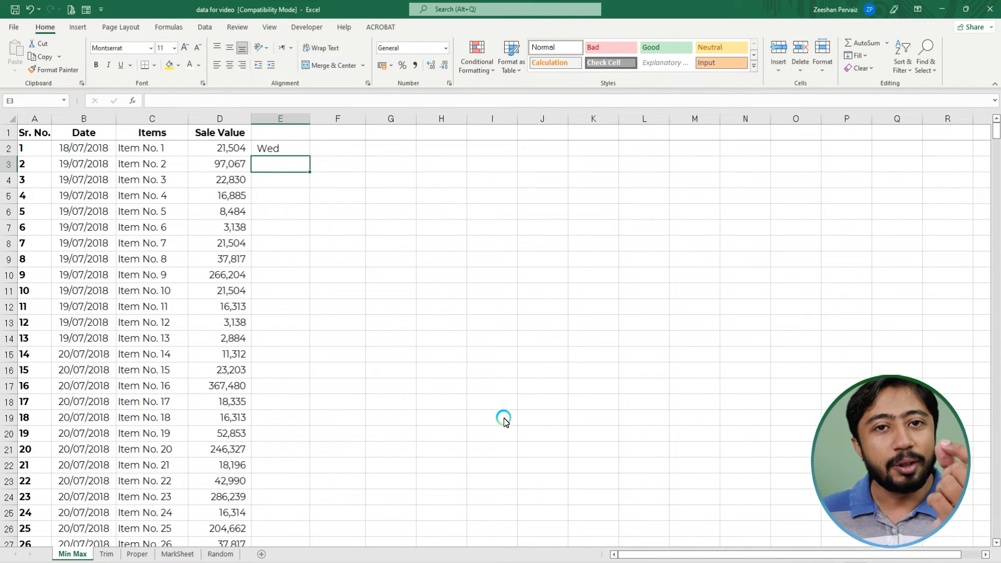
Change the TEXT format code in E2 to "DDDD" to return the full weekday name
{"action": "key", "text": "Up"}
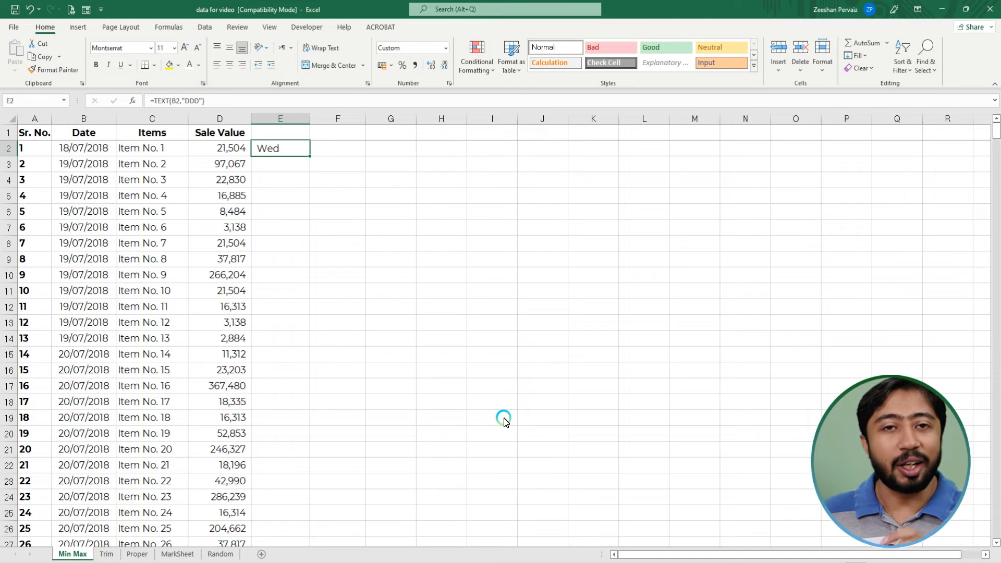
{"action": "key", "text": "F2"}
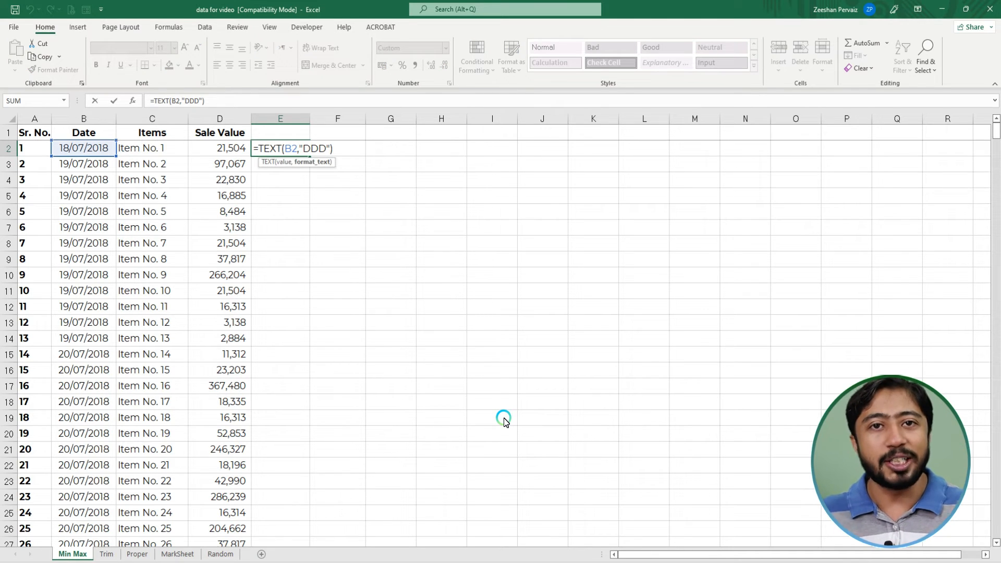
{"action": "type", "text": "D"}
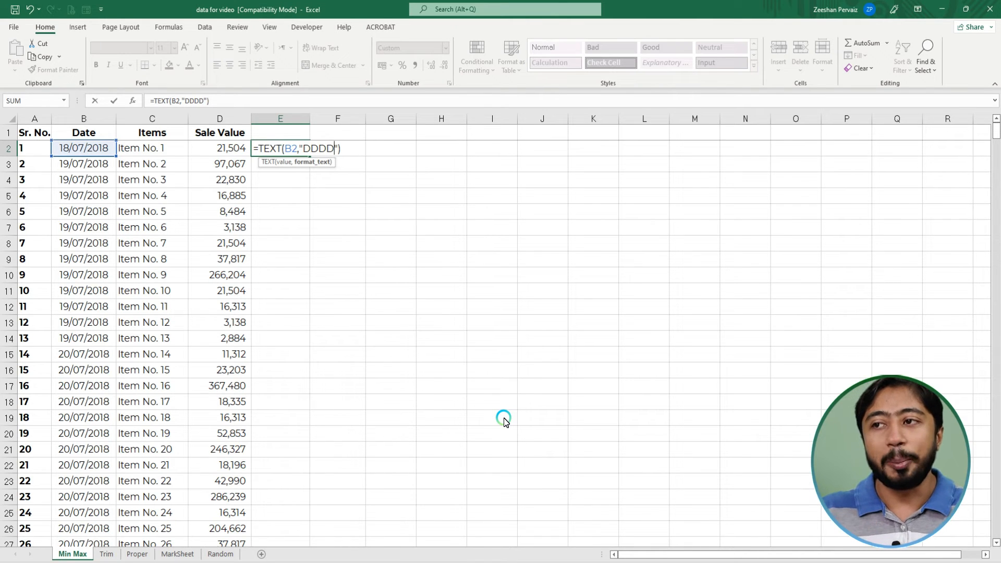
{"action": "key", "text": "Return"}
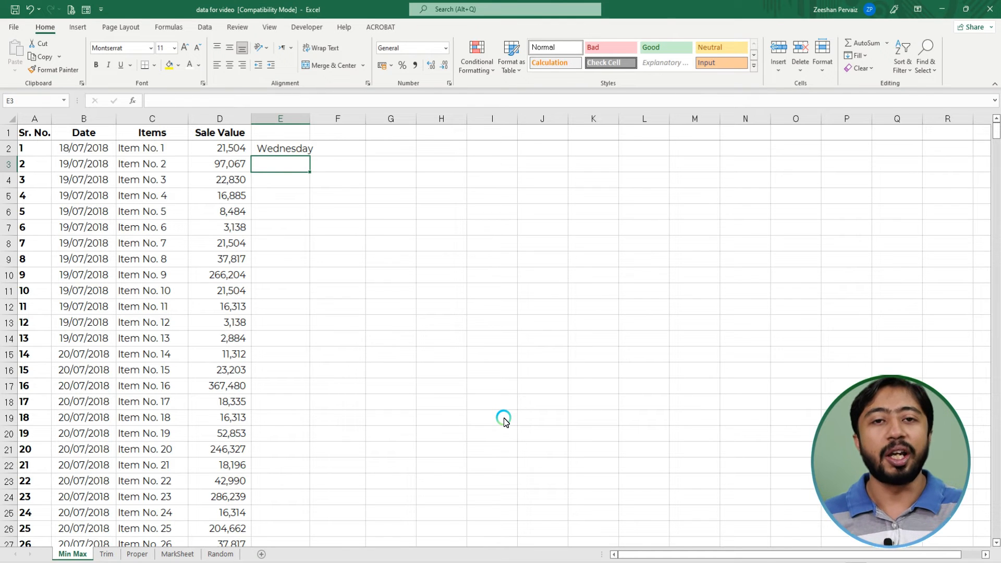
Replace the format code in E2's TEXT formula with "MMMM" to return the full month name
{"action": "key", "text": "Up"}
{"action": "key", "text": "F2"}
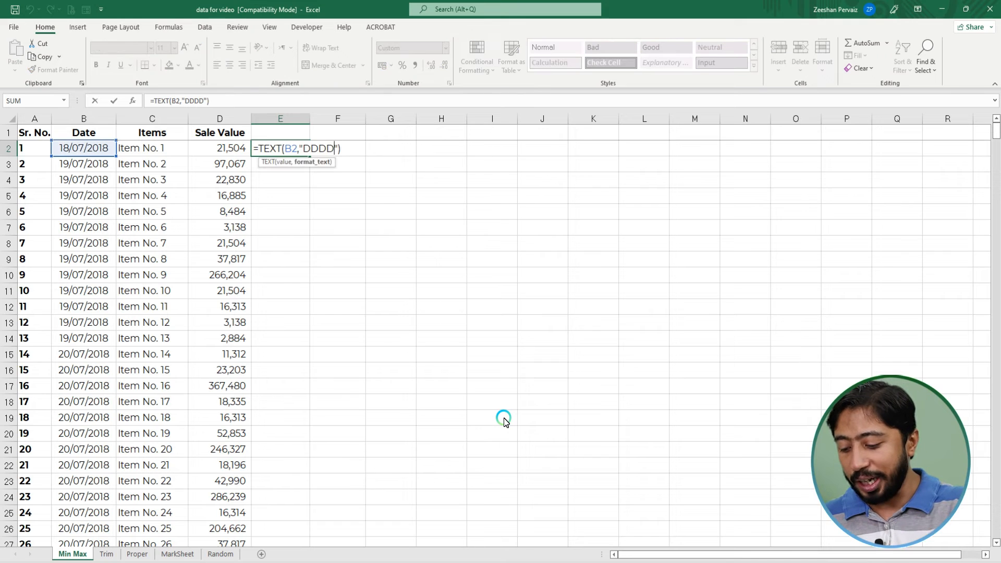
{"action": "key", "text": "Left"}
{"action": "key", "text": "Left"}
{"action": "key", "text": "shift+Left"}
{"action": "key", "text": "shift+Left"}
{"action": "key", "text": "shift+Left"}
{"action": "key", "text": "shift+Left"}
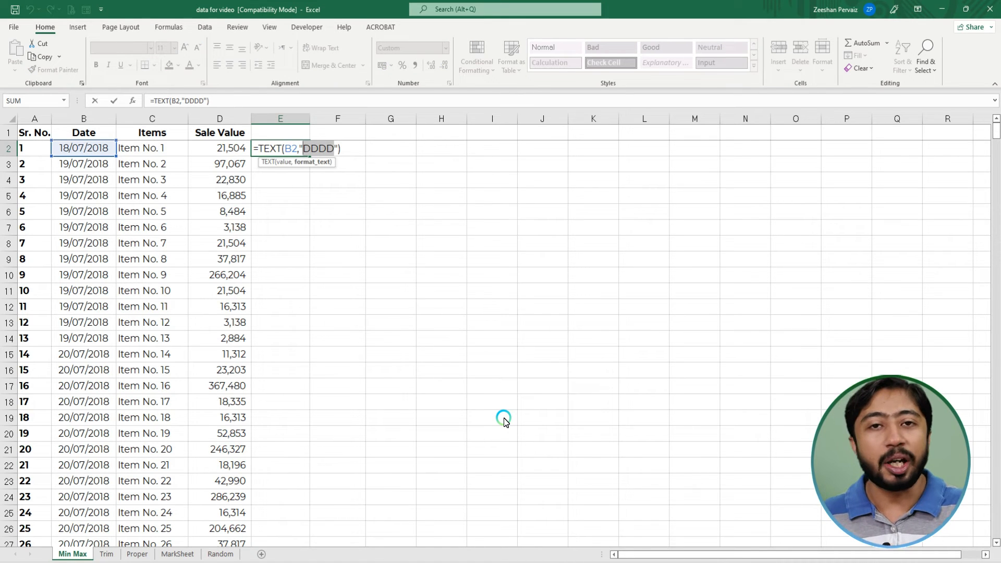
{"action": "type", "text": "MMMM"}
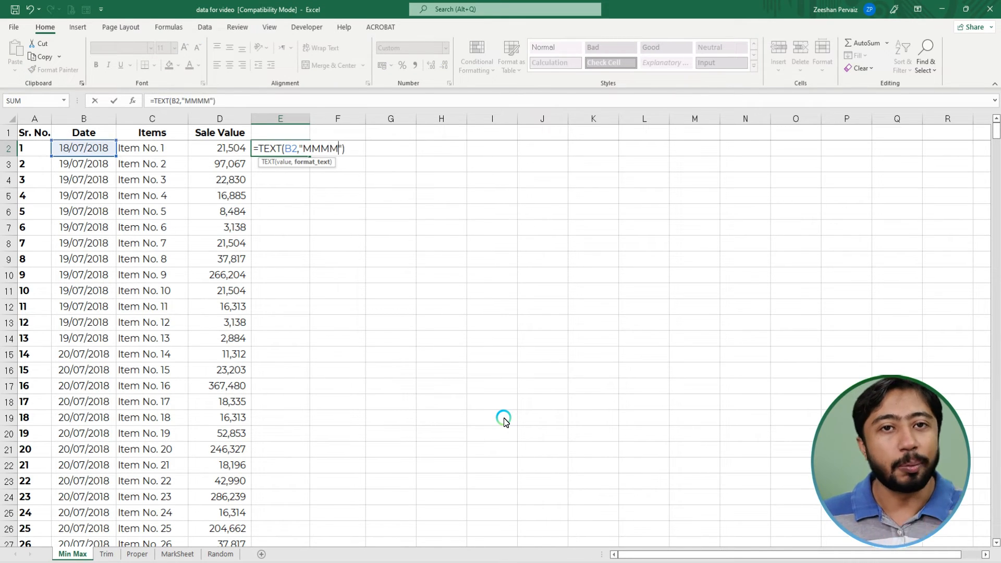
{"action": "key", "text": "Return"}
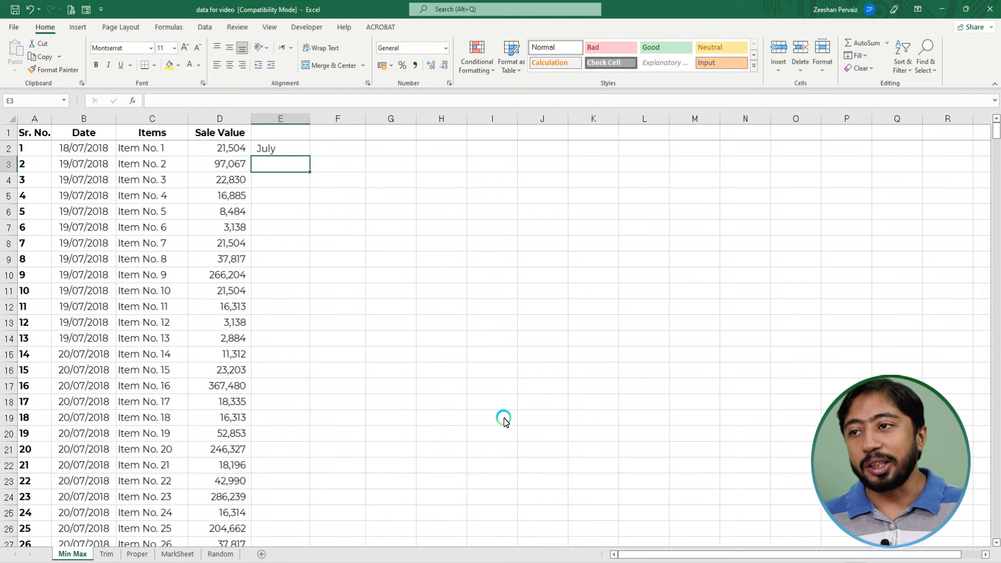
Extend the format code in E2's TEXT formula to "MMMM-YY" to add the two-digit year
{"action": "key", "text": "Up"}
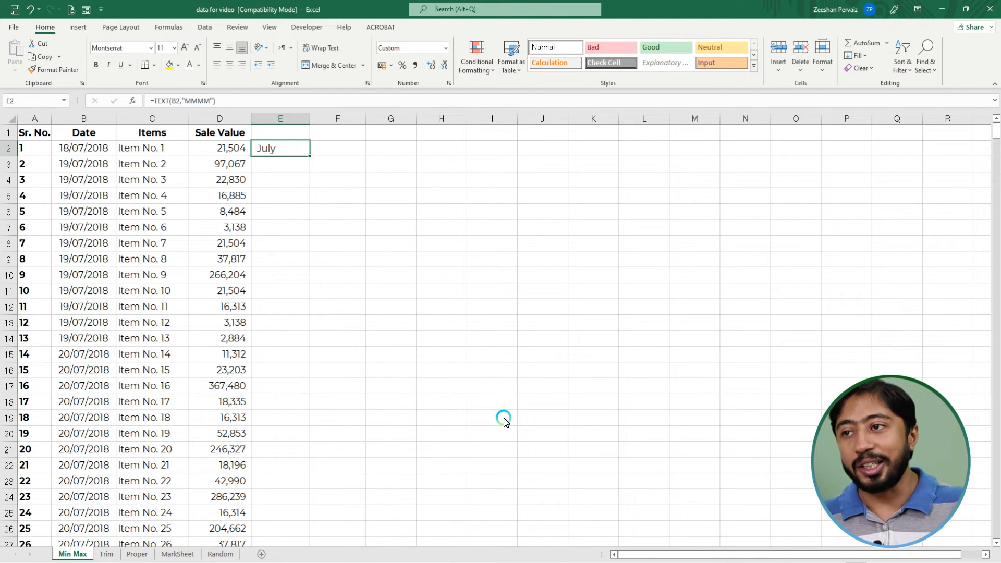
{"action": "key", "text": "F2"}
{"action": "key", "text": "Left"}
{"action": "key", "text": "Left"}
{"action": "type", "text": "-"}
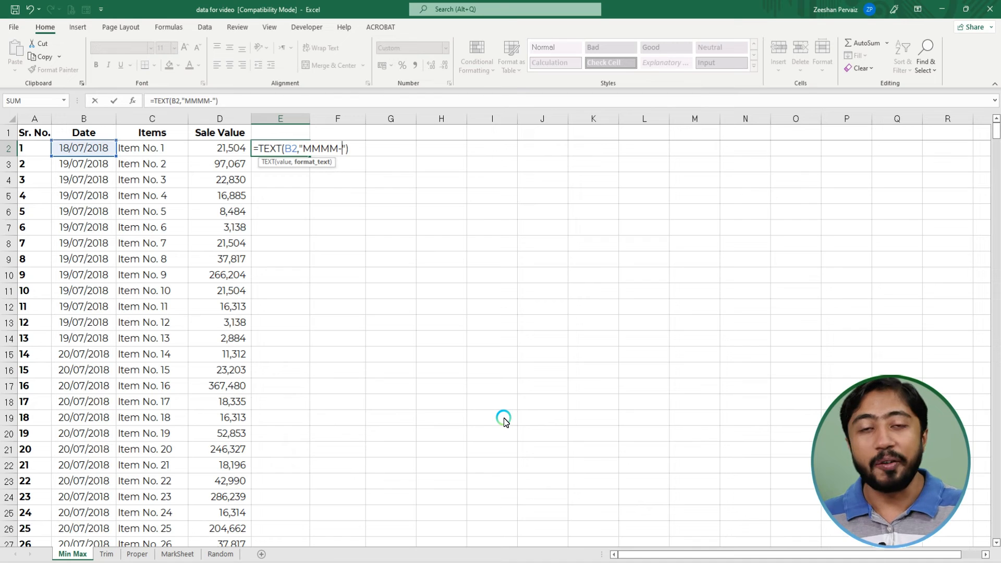
{"action": "type", "text": "YY"}
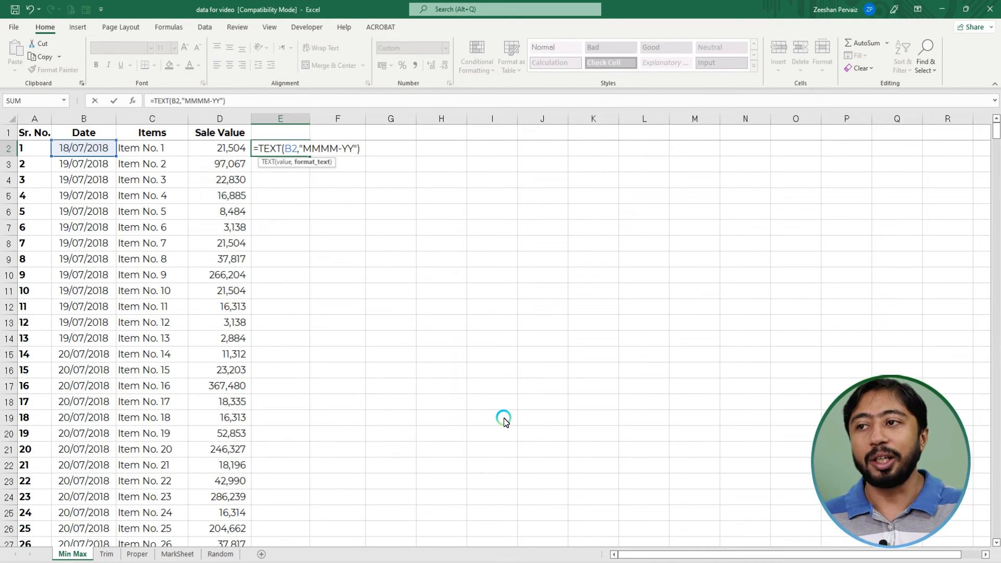